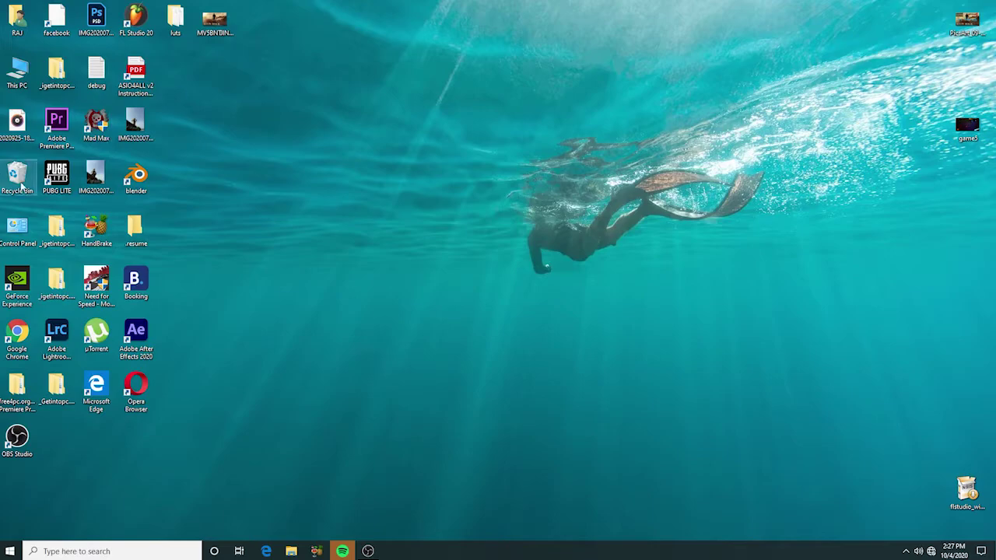
- Launch Adobe Premiere Pro 2020 from its desktop shortcut
right_click(426, 128)
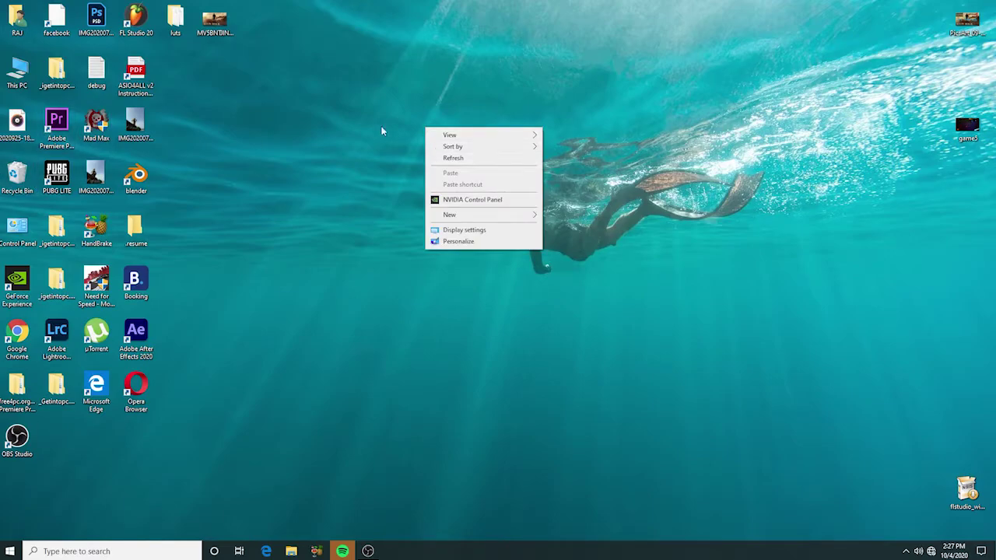
right_click(248, 121)
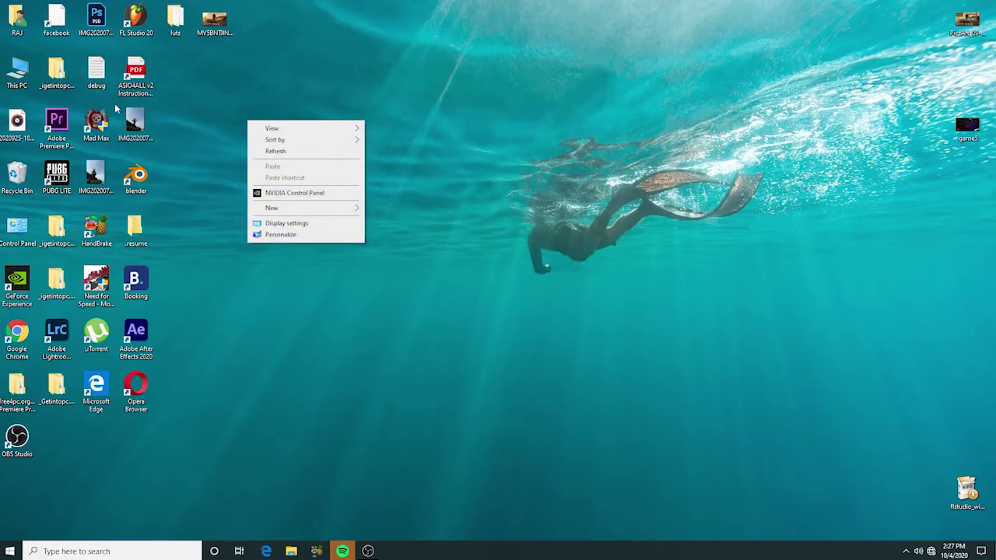
left_click(177, 100)
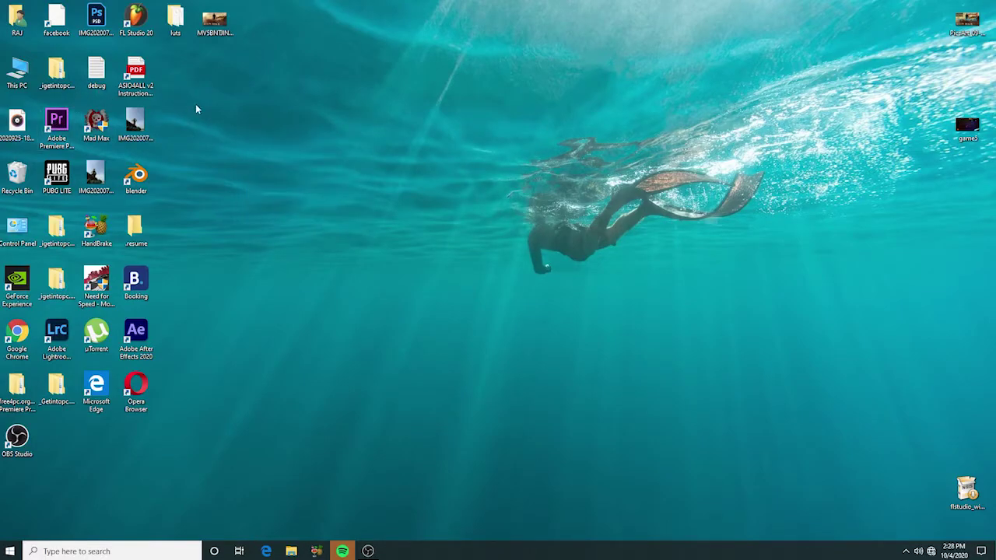
left_click(64, 127)
double_click(62, 127)
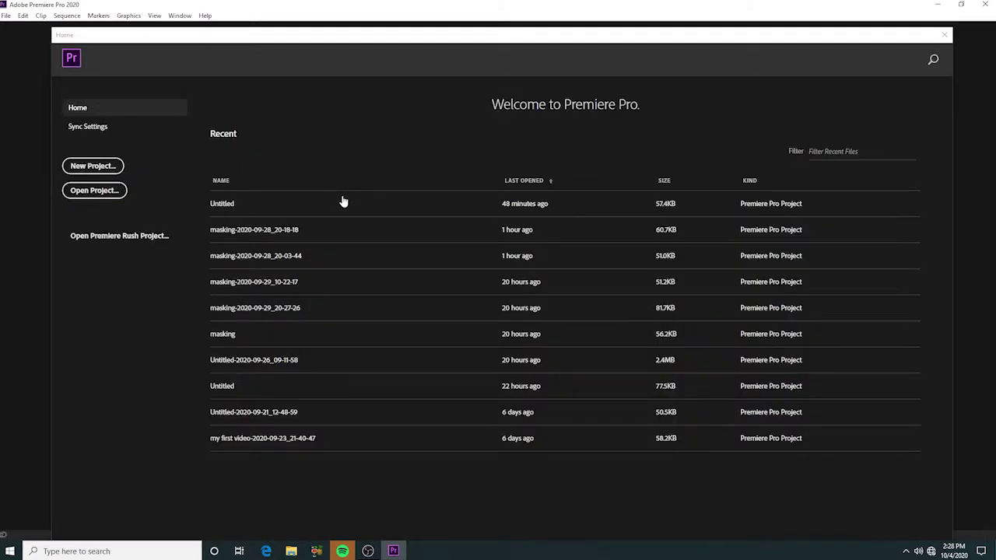
- Create a new Untitled project, overwriting the existing one
left_click(92, 166)
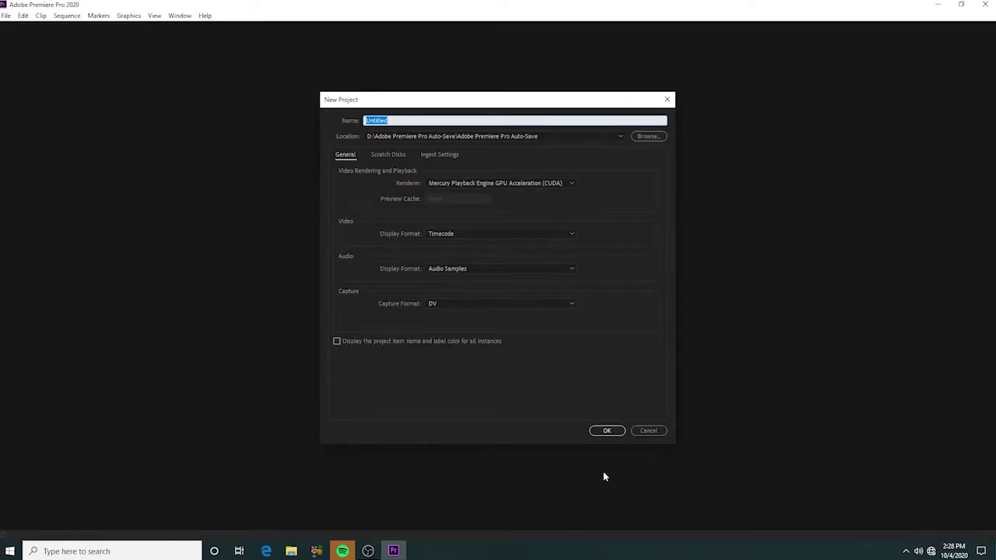
left_click(606, 431)
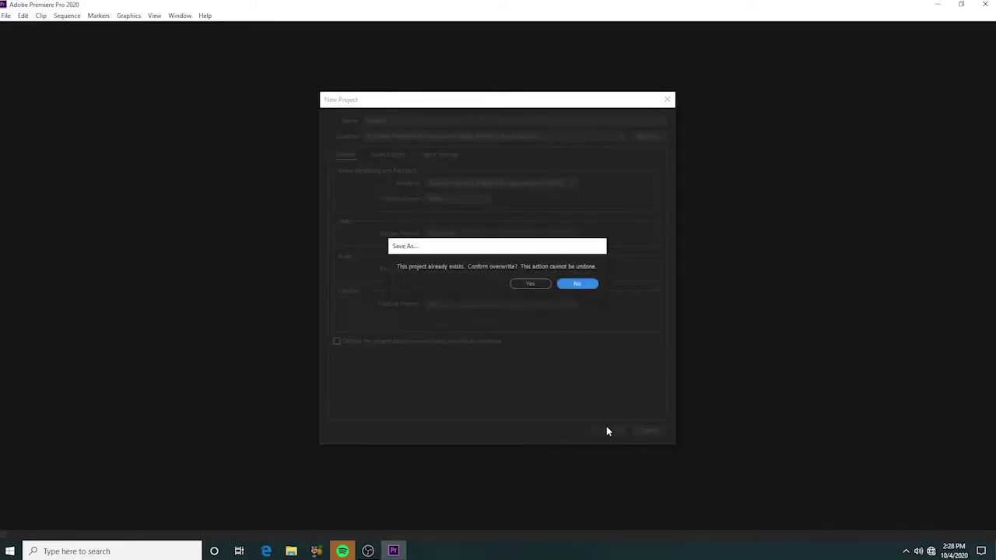
left_click(525, 285)
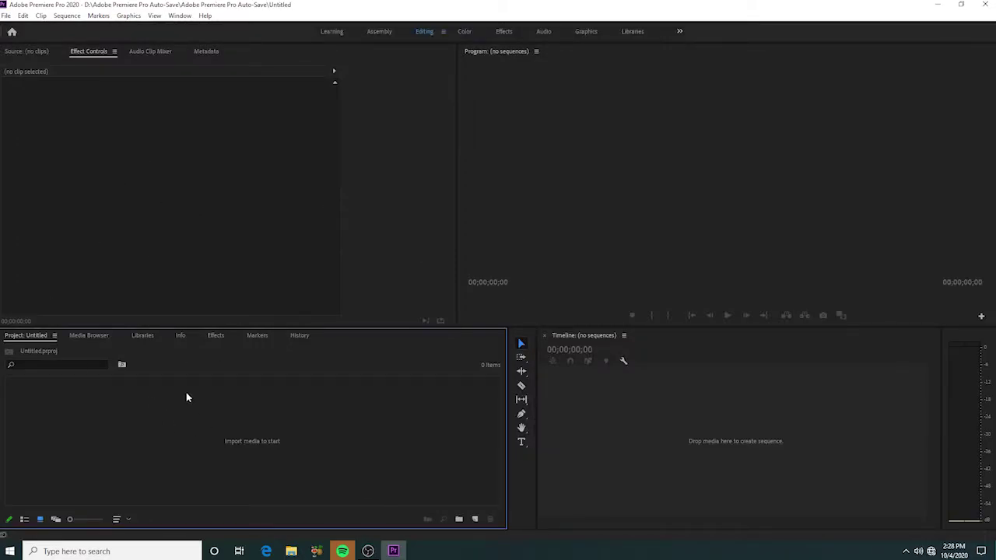
- Import MVI_8625, MVI_8645 and MVI_8630 from the gayatri folder, one at a time
double_click(244, 426)
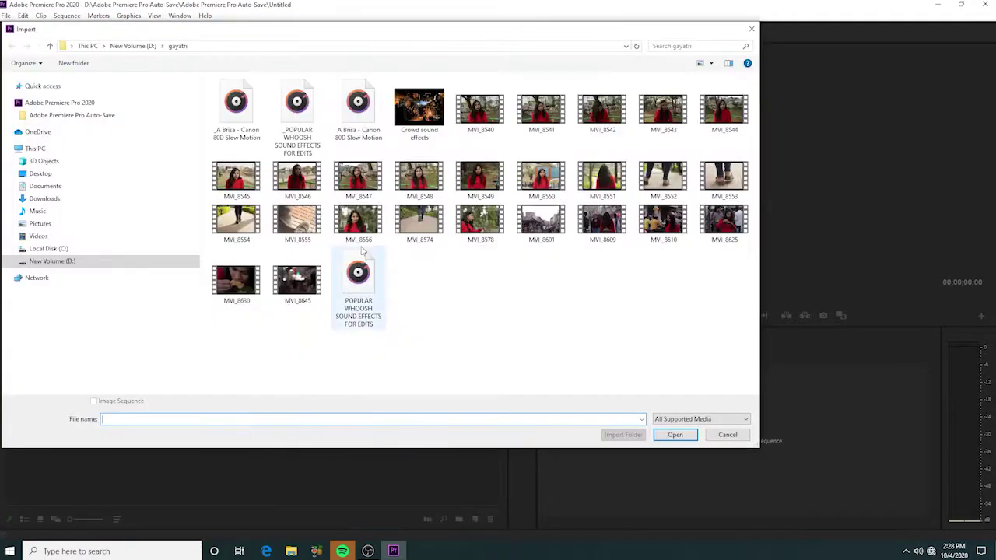
double_click(725, 218)
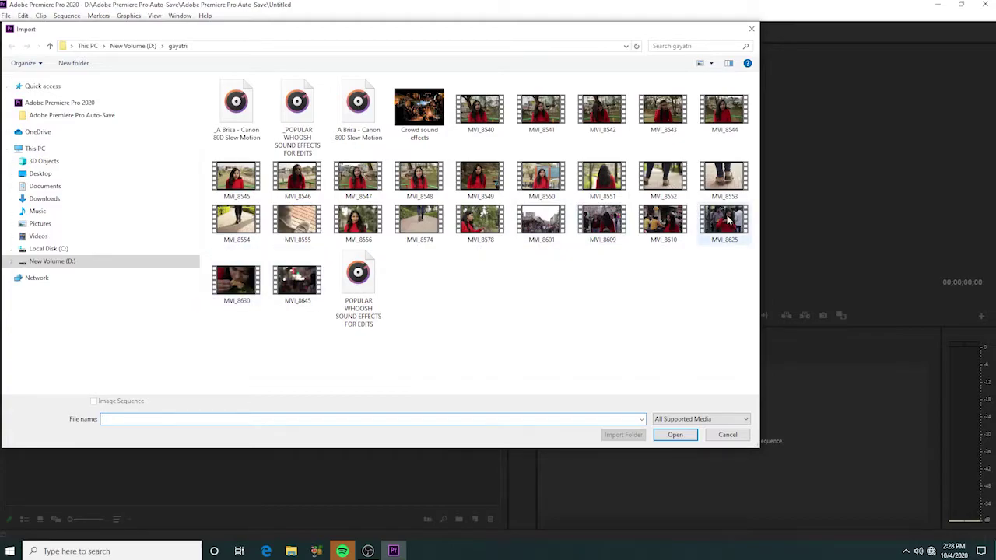
double_click(384, 415)
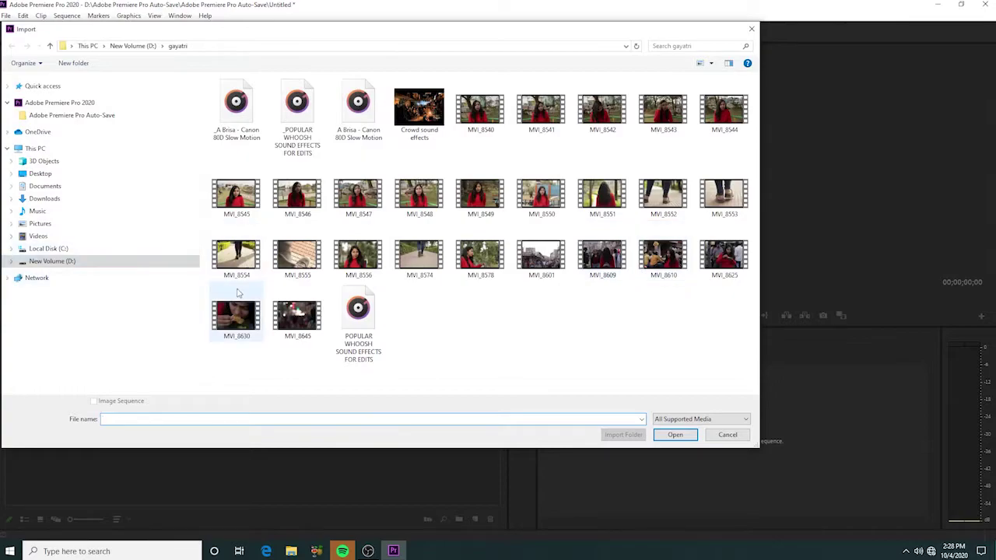
left_click(284, 313)
double_click(284, 314)
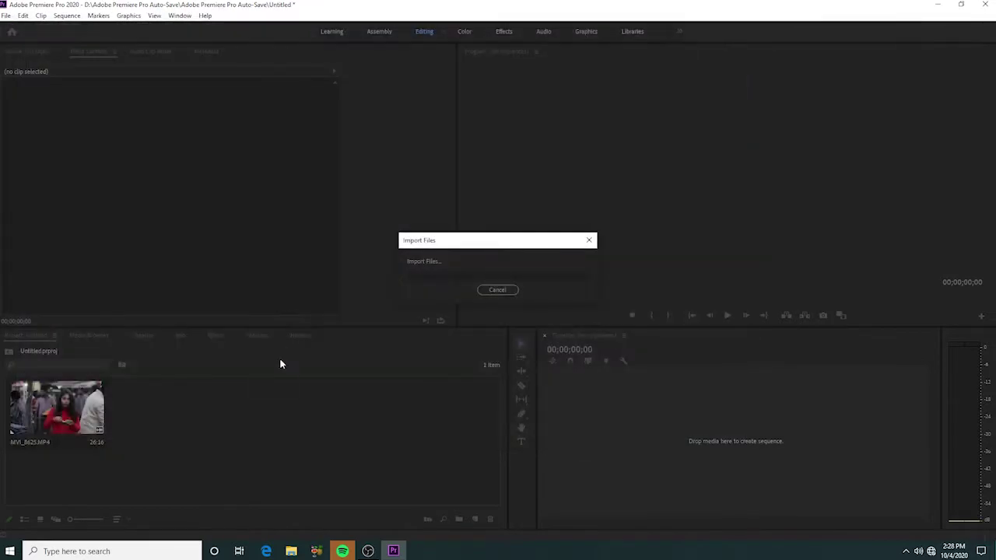
double_click(264, 440)
double_click(227, 320)
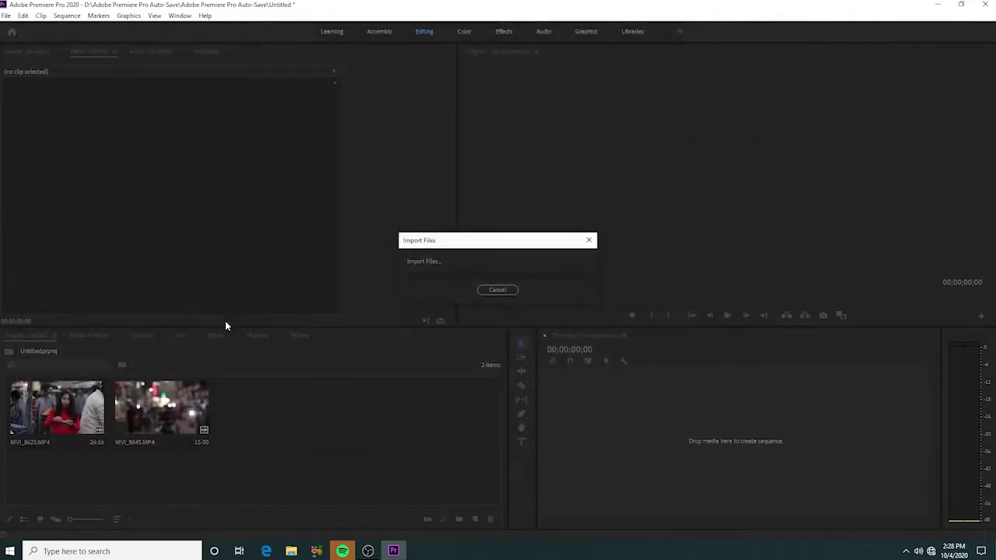
left_click(366, 425)
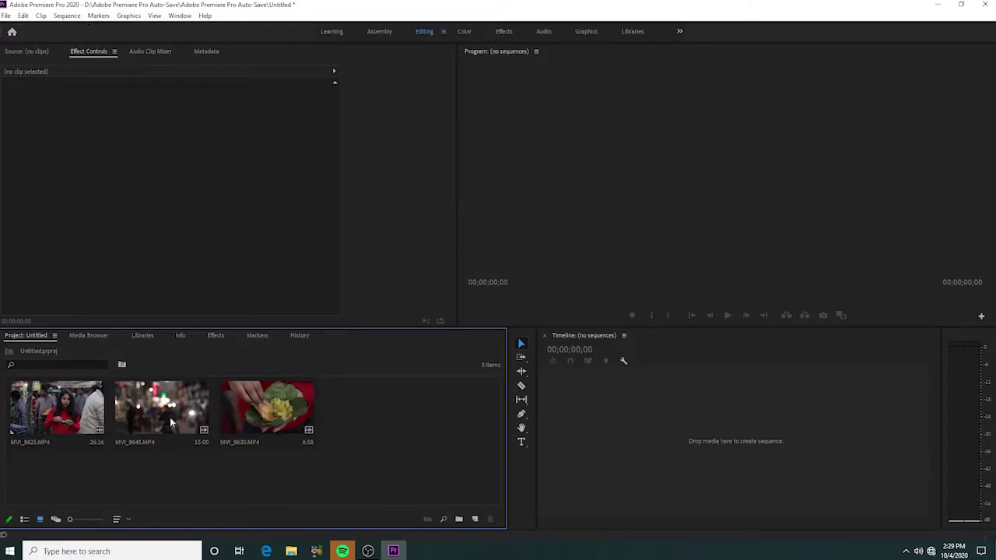
left_click(7, 17)
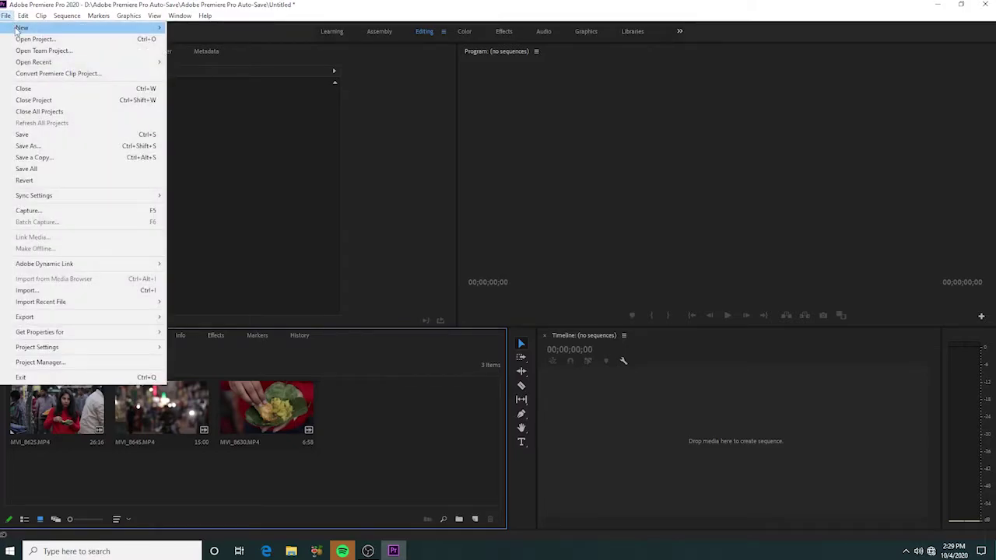
- Create Sequence 01 in DSLR editing mode at 1080 x 1920 with Maximum Bit Depth enabled
mouse_move(17, 28)
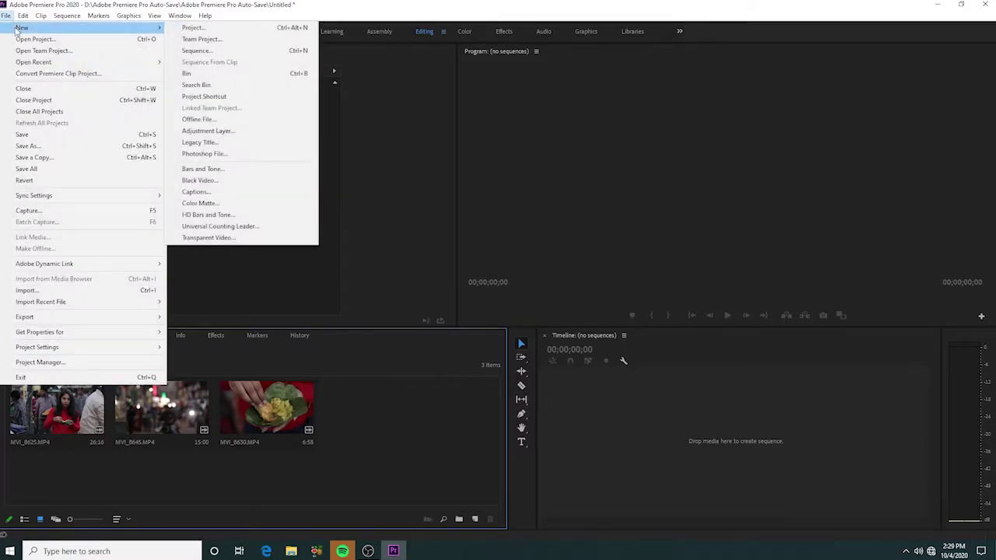
left_click(200, 51)
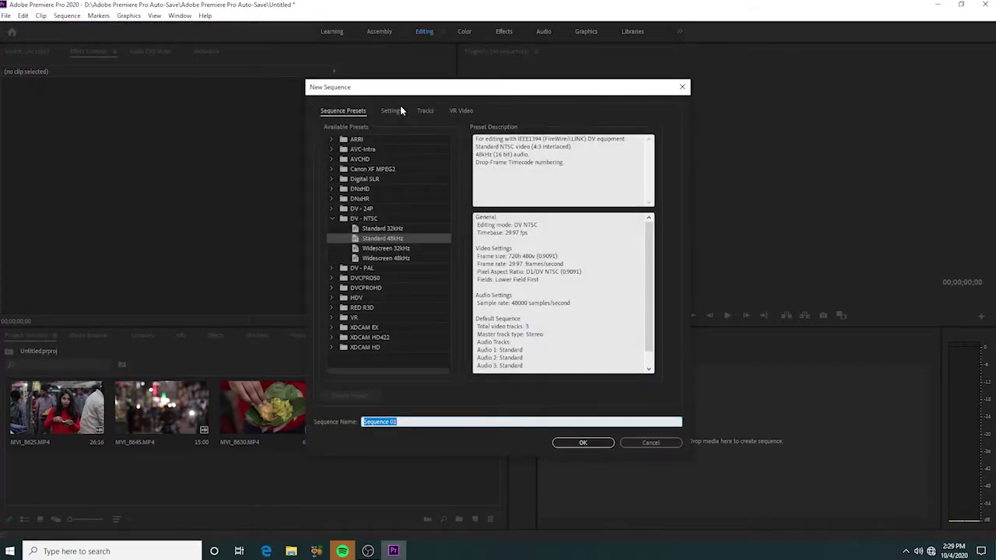
left_click(397, 110)
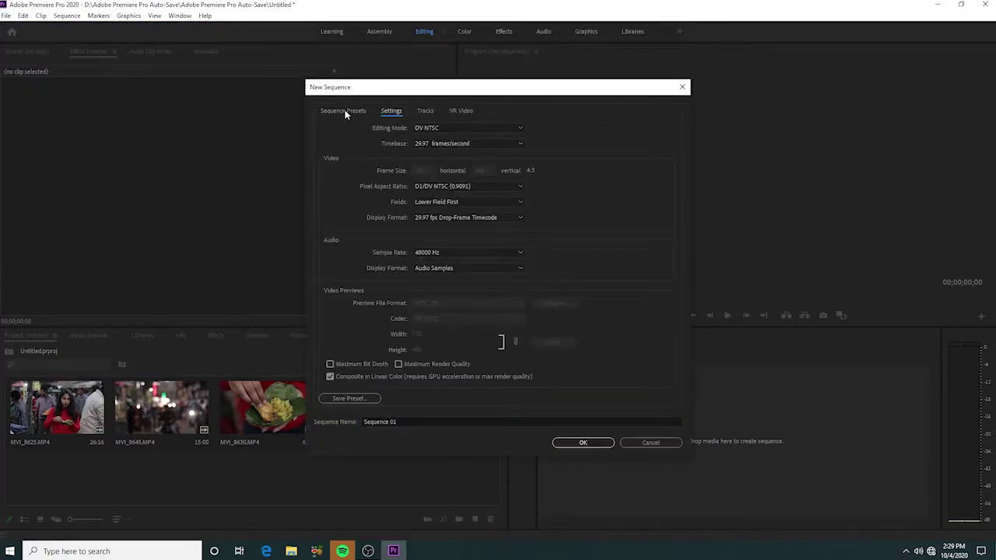
left_click(448, 128)
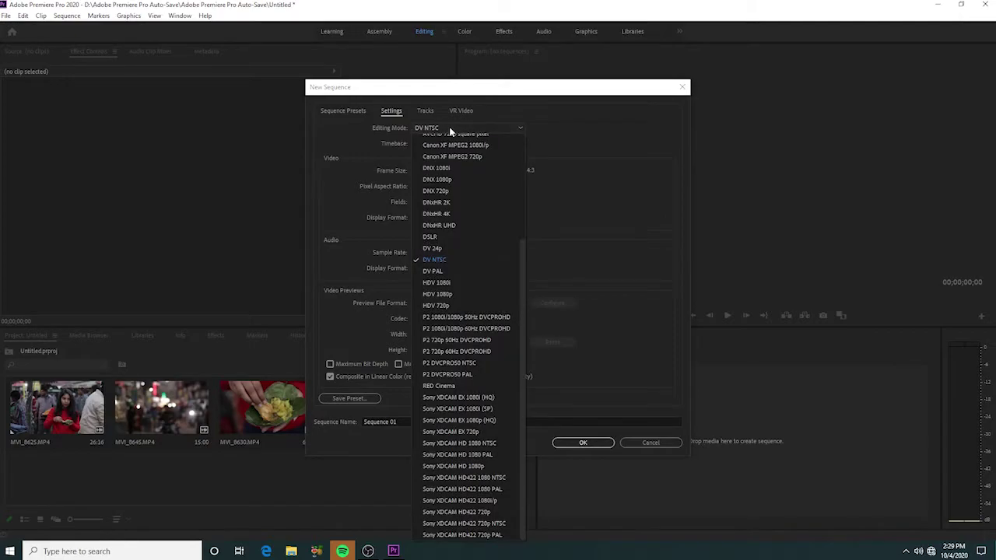
left_click(451, 235)
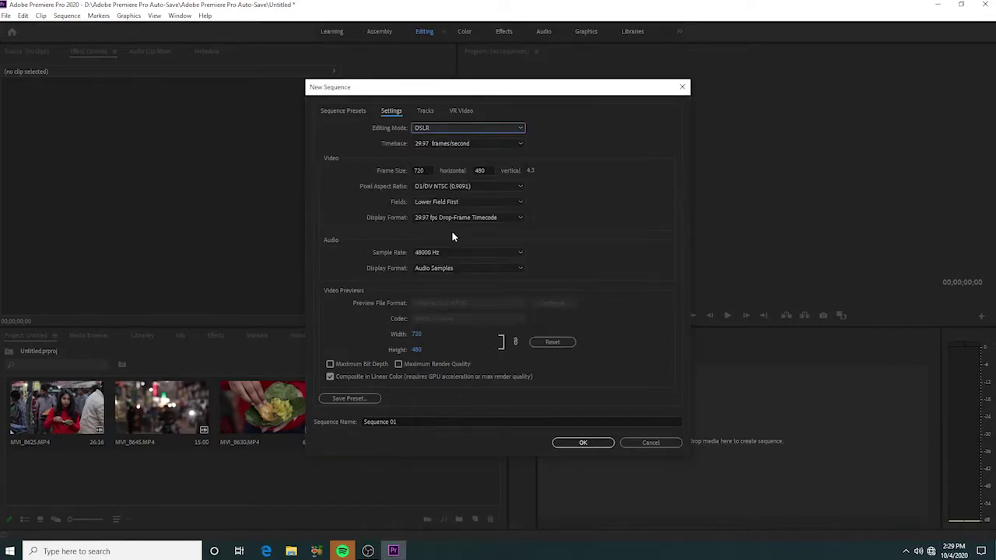
left_click(424, 170)
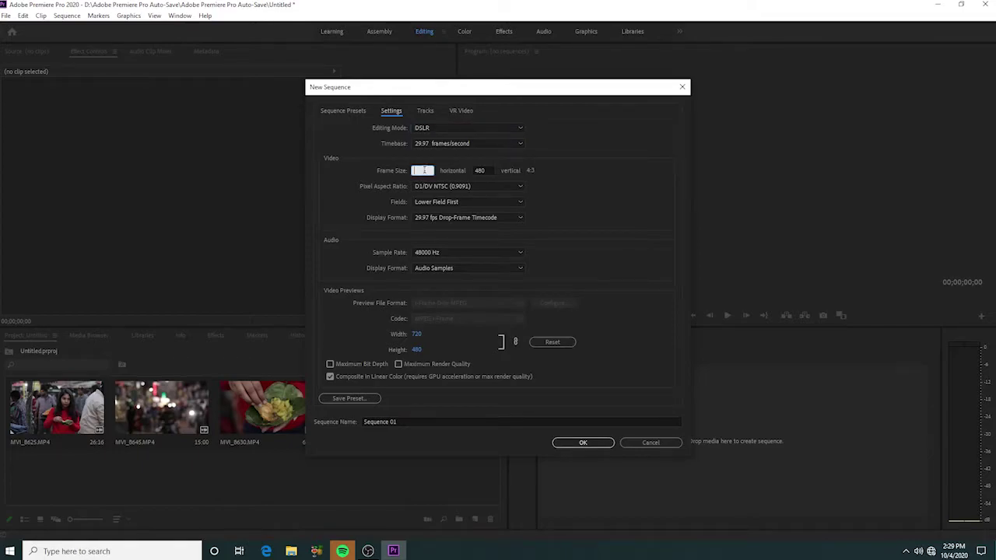
type("1")
left_click(489, 170)
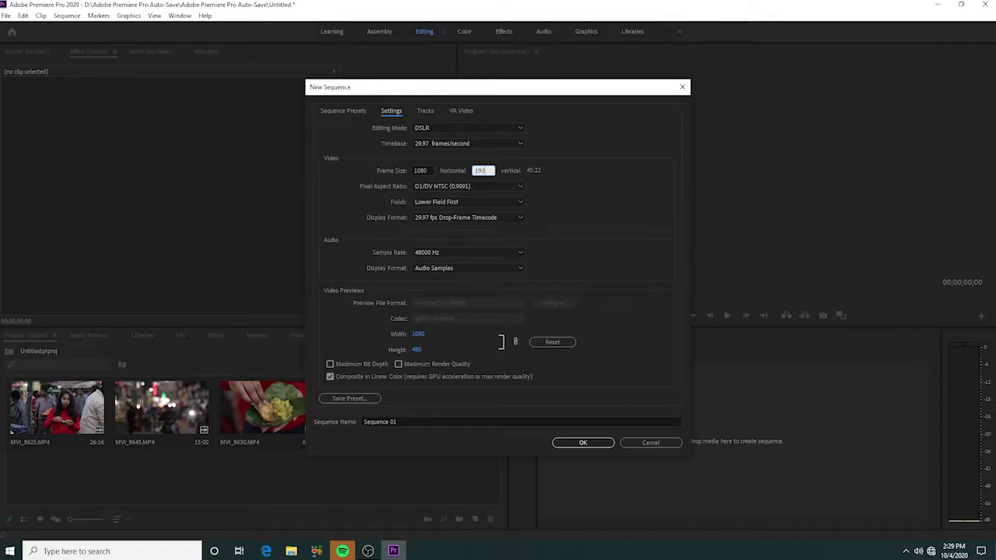
left_click(330, 364)
left_click(580, 296)
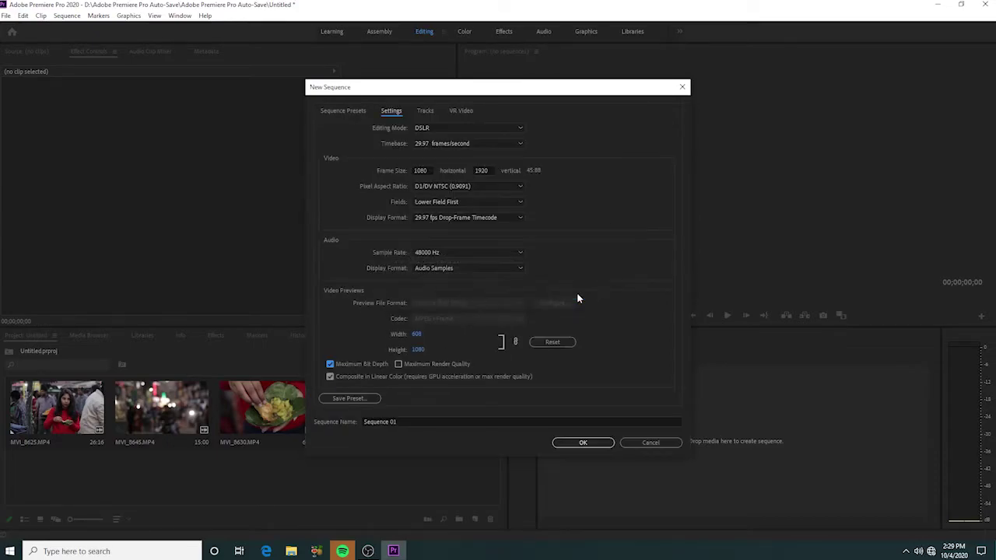
left_click(582, 444)
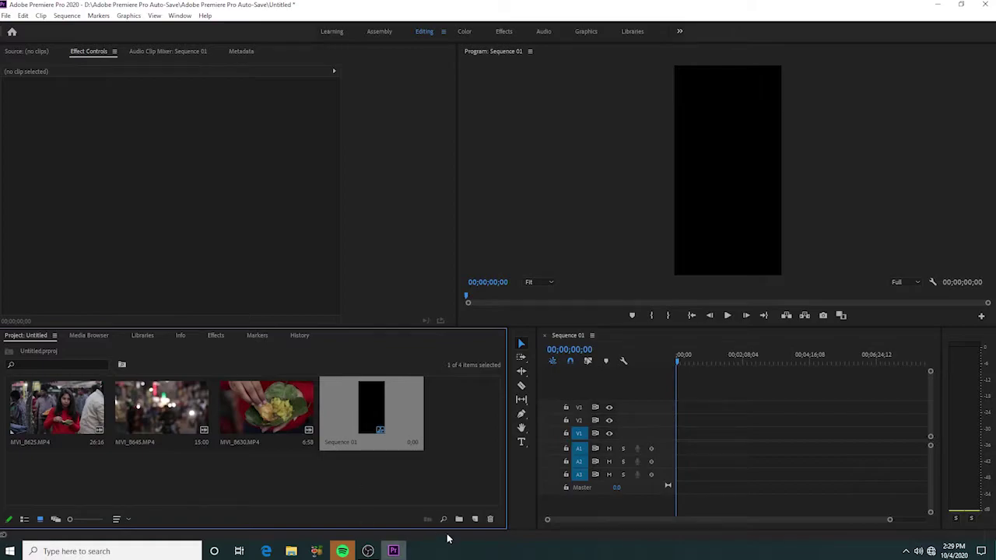
- Create Sequence 02 in DSLR mode, 1080 pixels wide, with Maximum Bit Depth on
left_click(475, 519)
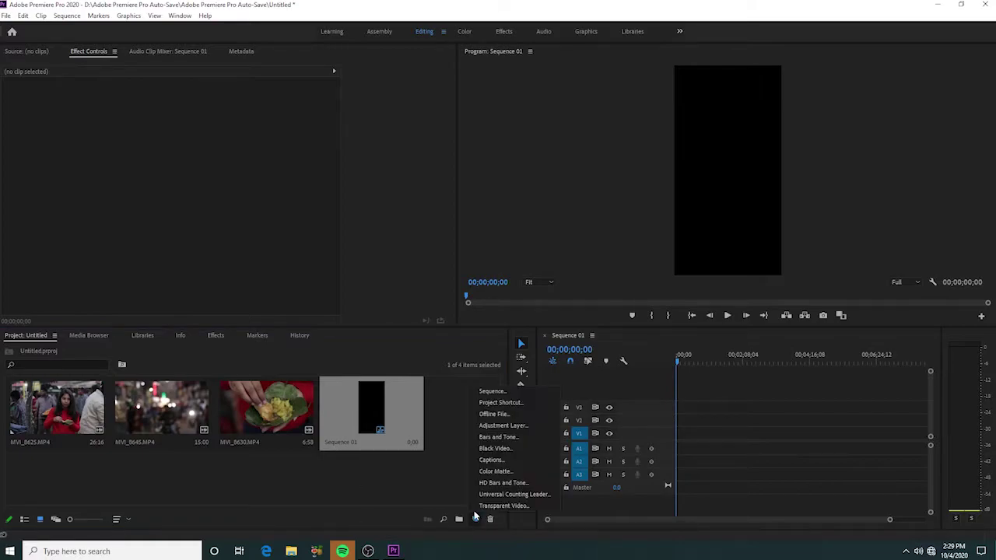
left_click(483, 391)
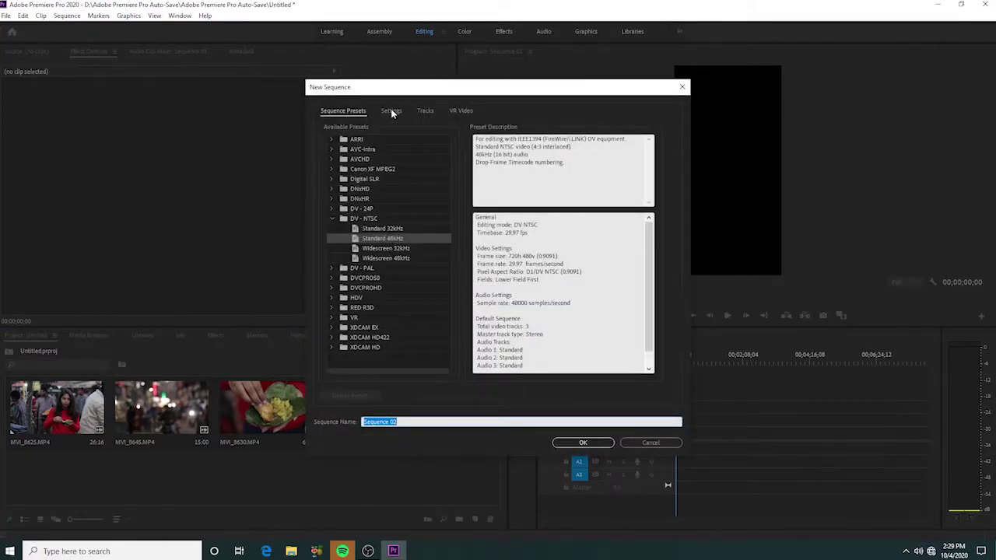
left_click(392, 110)
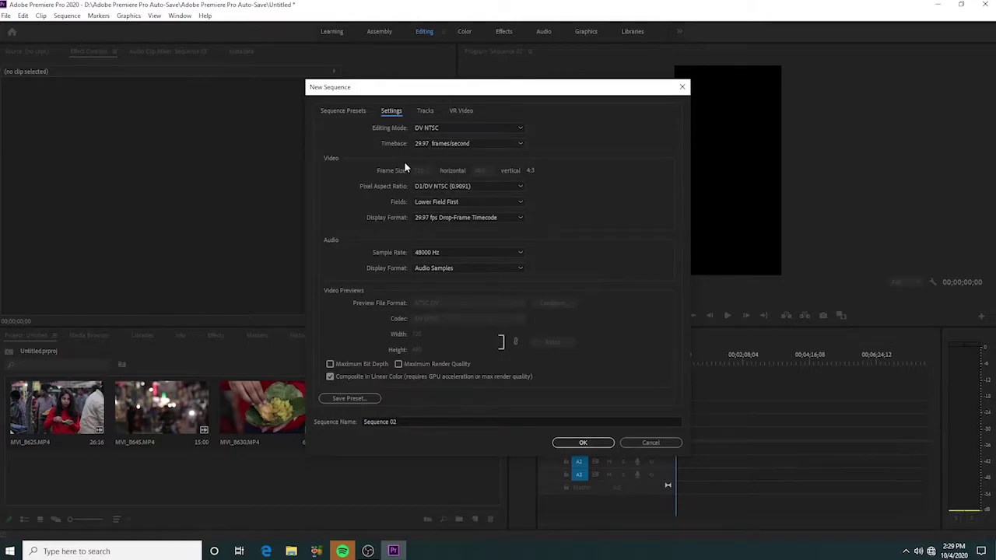
left_click(438, 129)
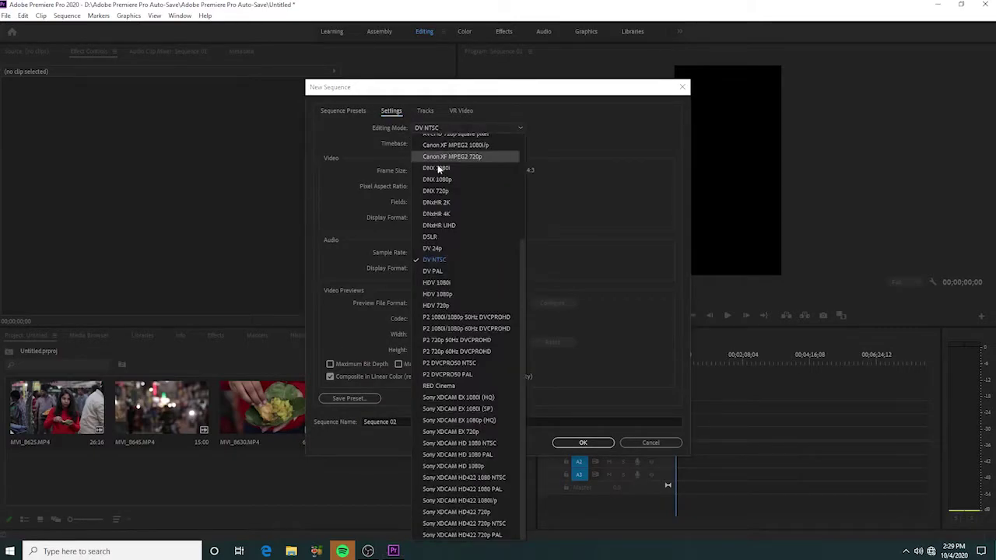
left_click(440, 230)
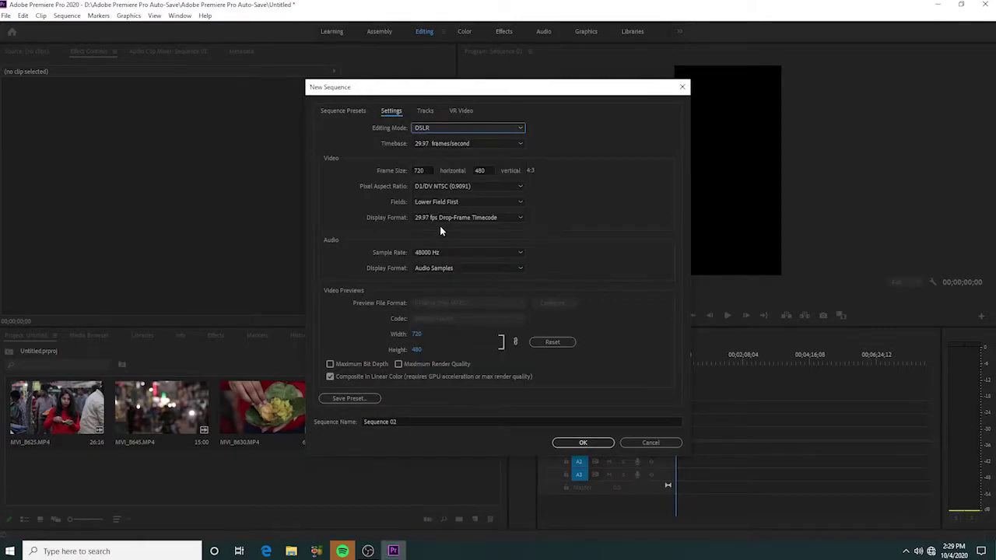
left_click(420, 170)
key("BackSpace")
type("1080")
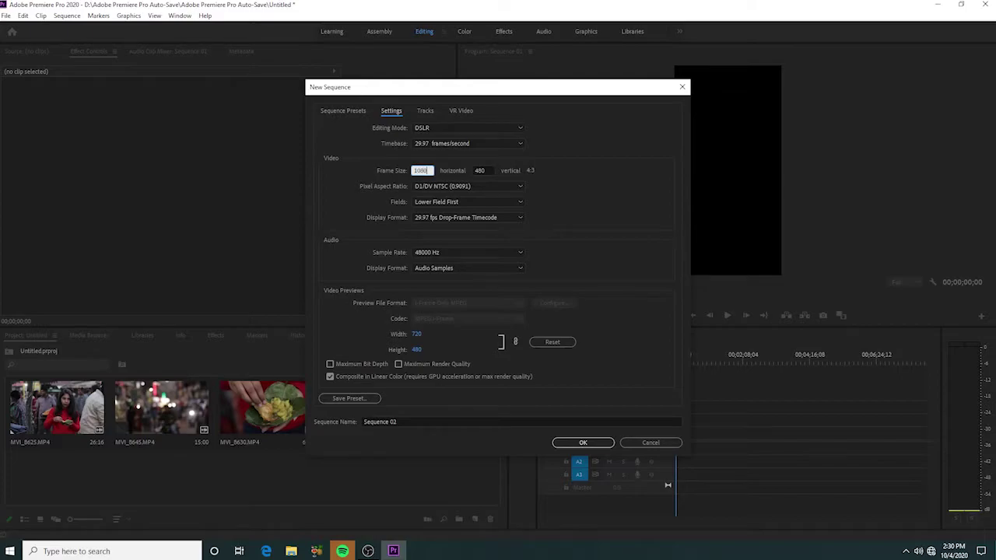
left_click(485, 171)
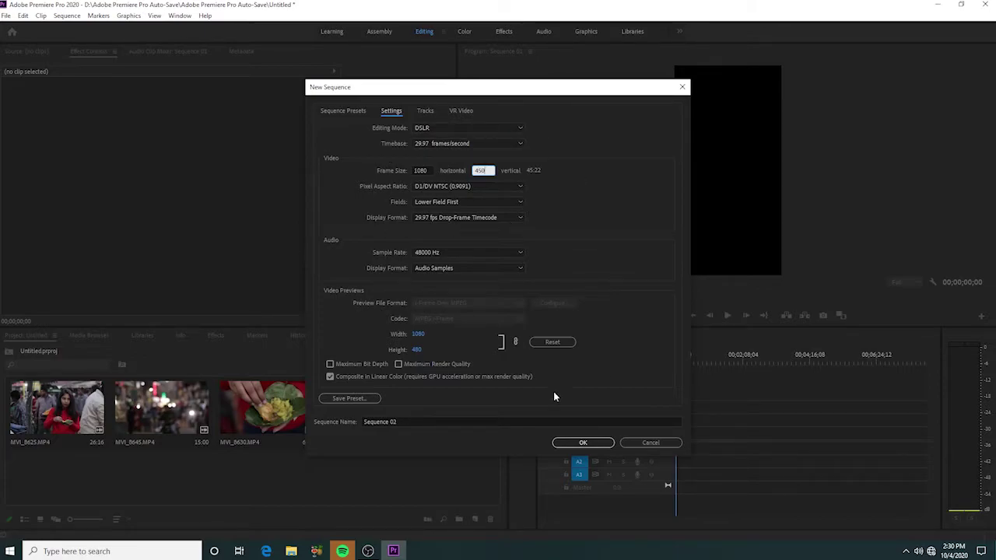
left_click(329, 364)
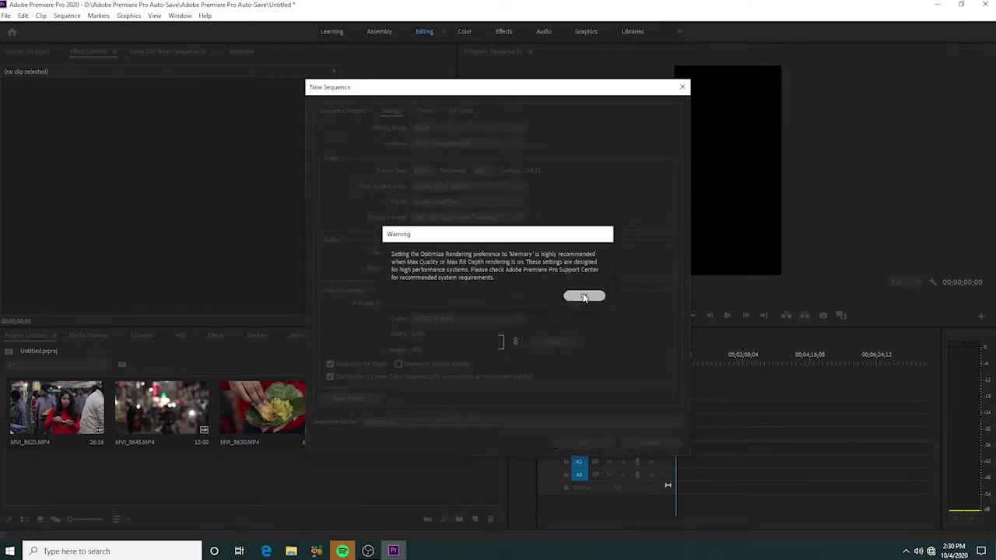
left_click(584, 296)
left_click(577, 443)
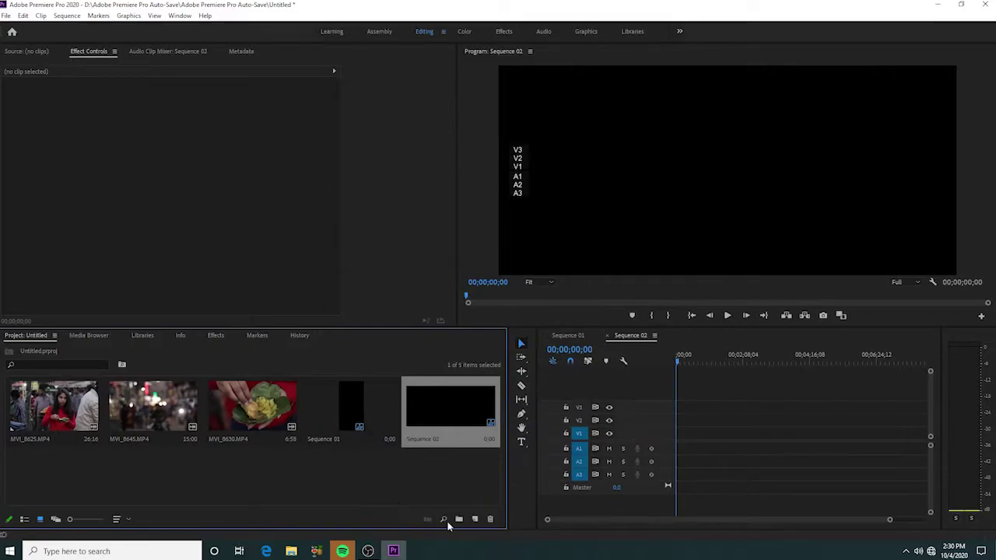
left_click(475, 519)
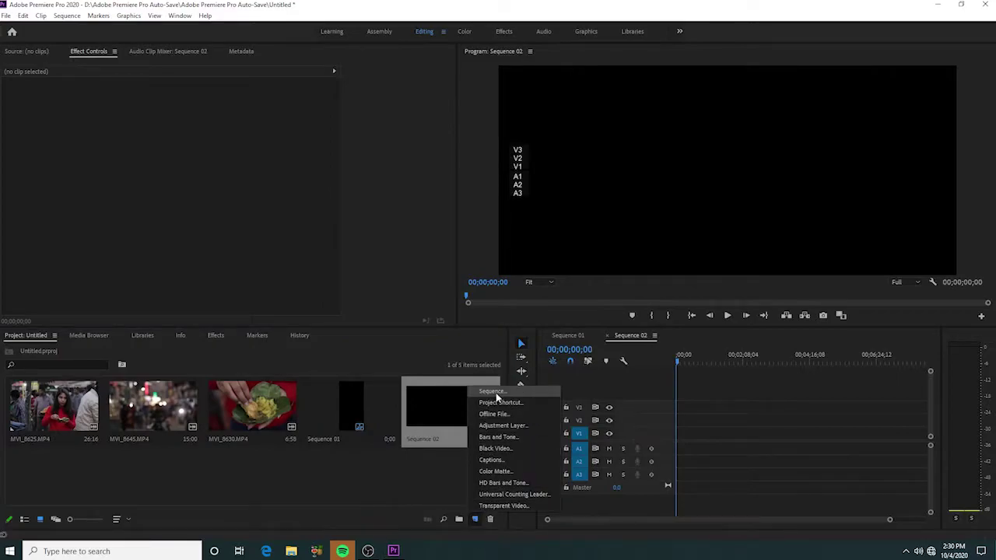
- Create Sequence 03 in DSLR mode with a 1080×450 frame and Maximum Bit Depth on
left_click(496, 392)
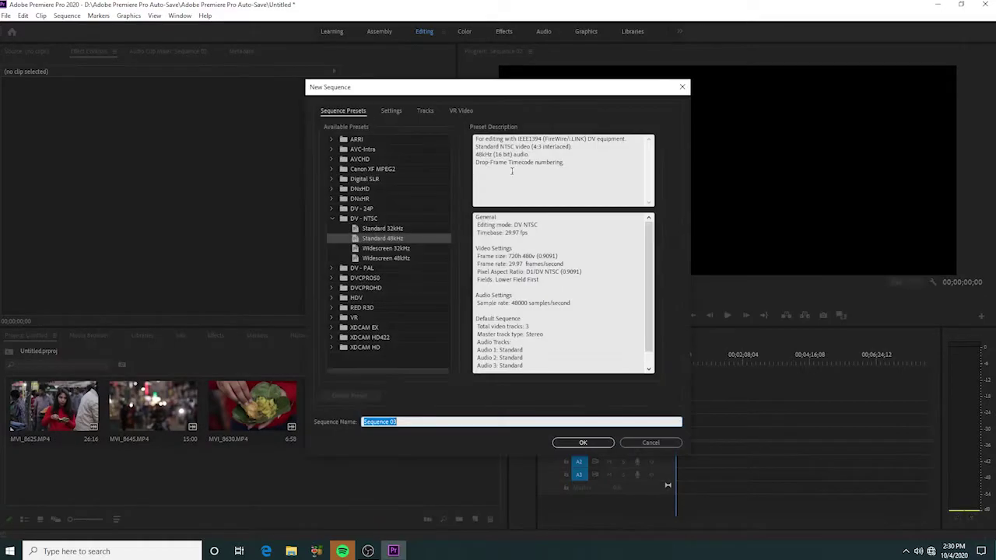
left_click(387, 112)
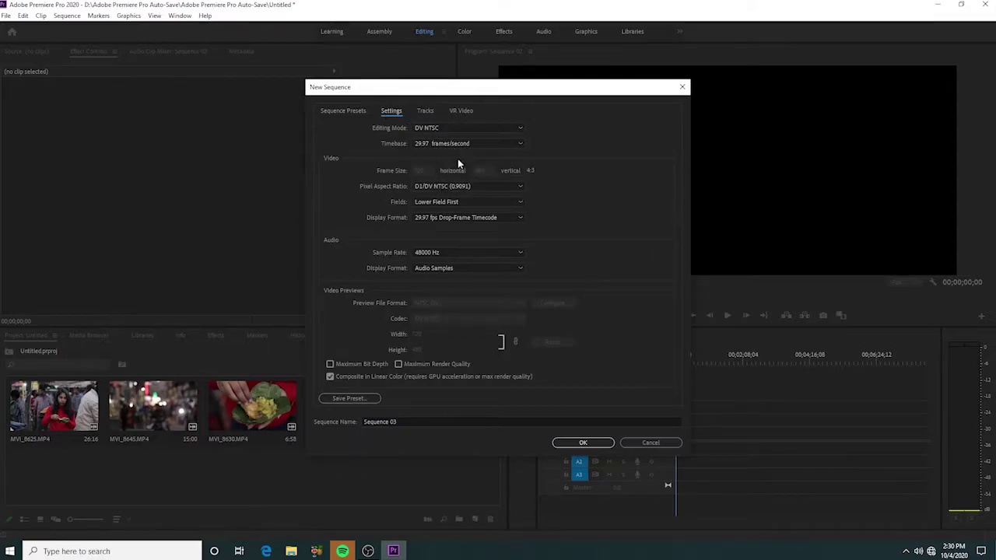
left_click(456, 125)
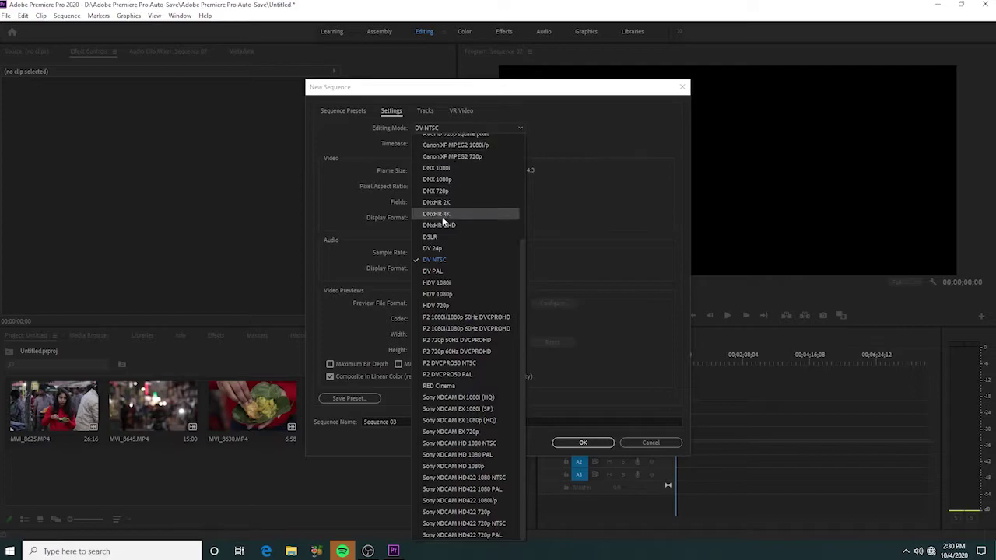
left_click(439, 234)
left_click(421, 170)
type("1080")
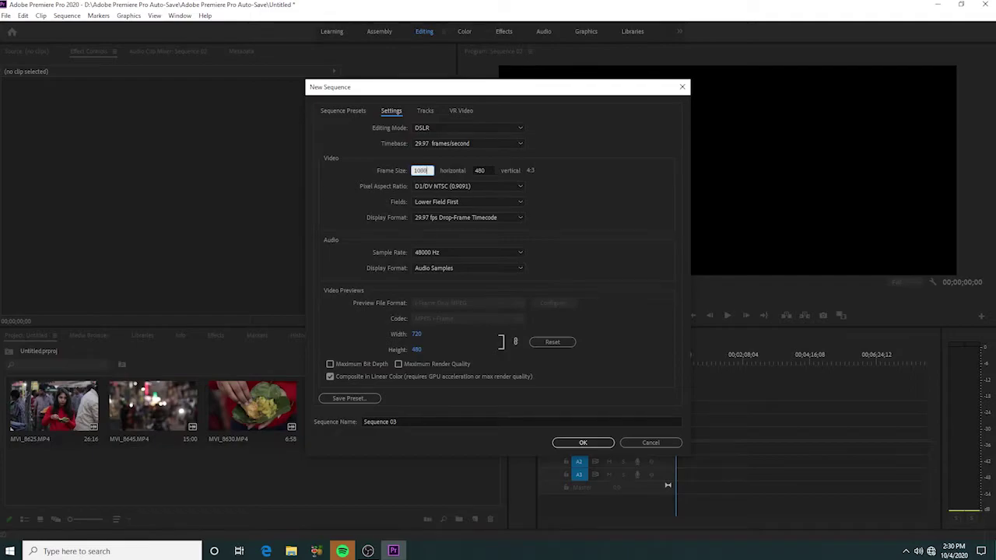
left_click(486, 170)
type("450")
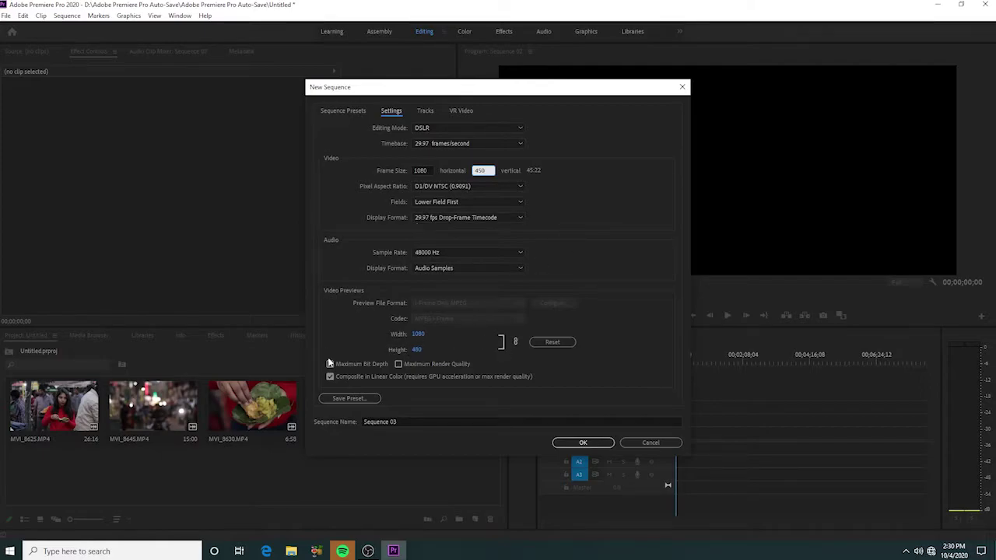
left_click(330, 364)
left_click(330, 364)
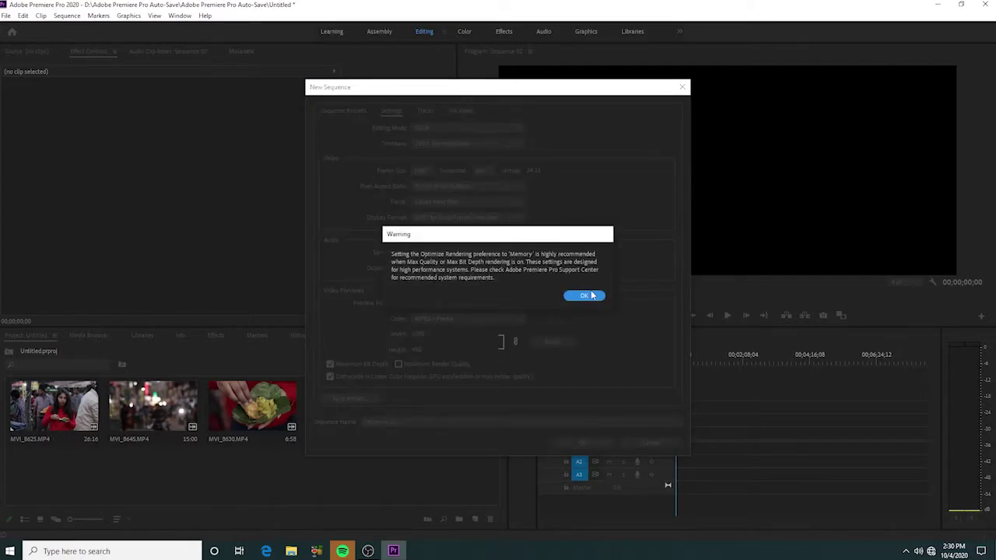
left_click(591, 295)
left_click(582, 442)
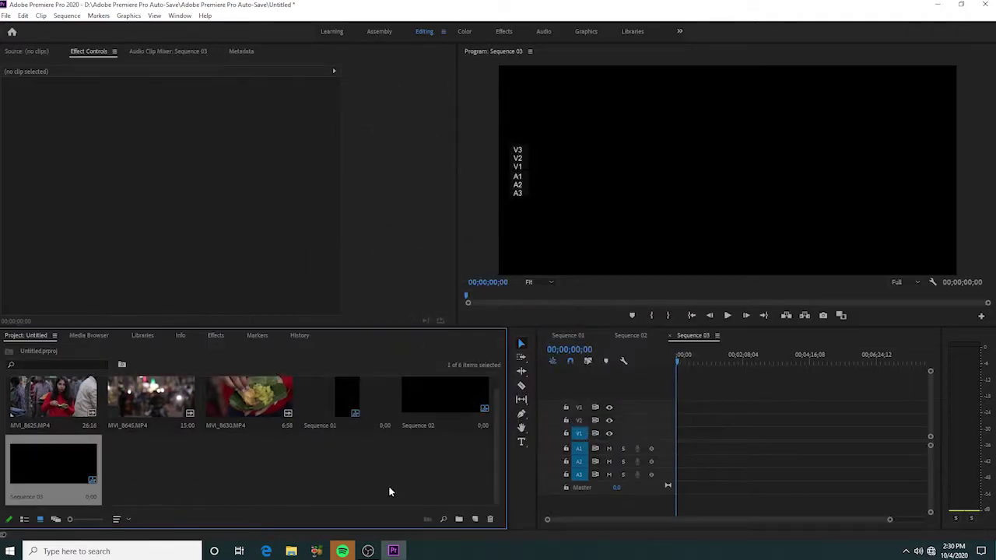
left_click(475, 520)
- Create Sequence 04, another DSLR 1080×450 sequence with Maximum Bit Depth enabled
left_click(490, 393)
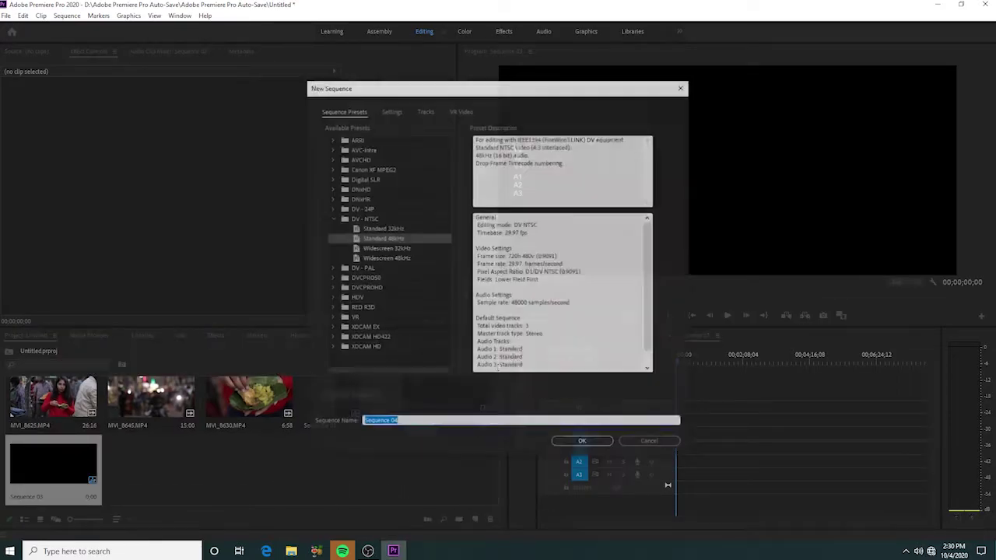
left_click(388, 113)
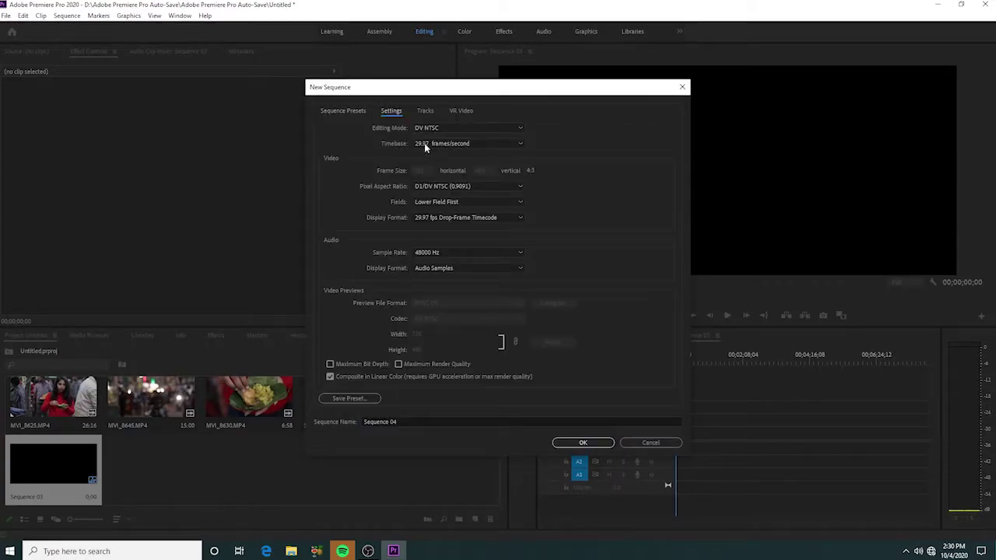
left_click(455, 126)
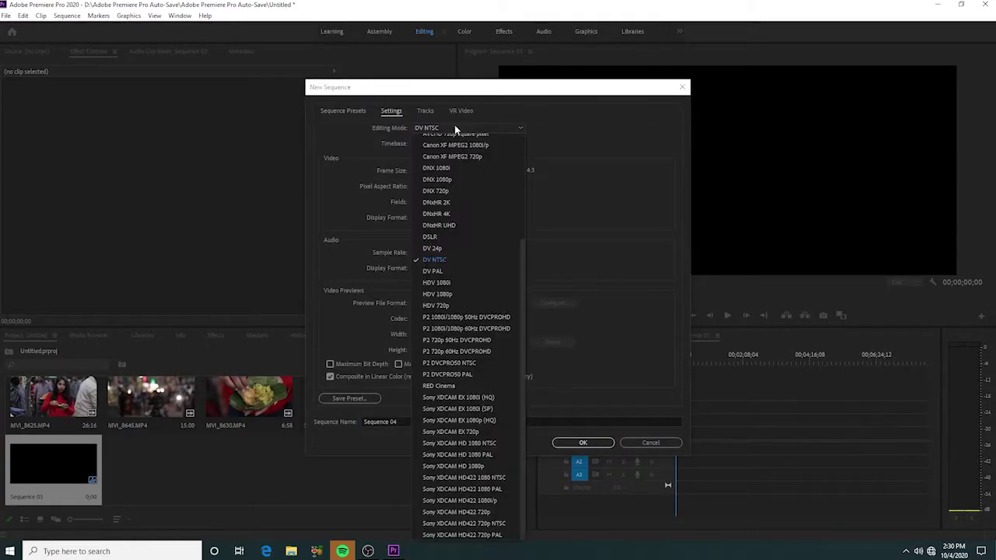
left_click(455, 235)
left_click(429, 171)
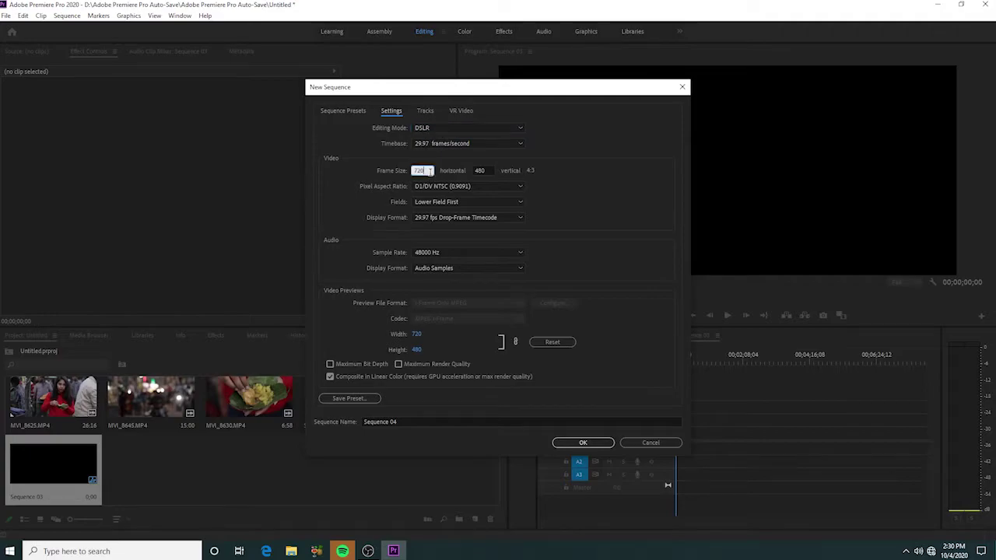
type("7")
type("1080")
left_click(484, 170)
type("1")
type("50")
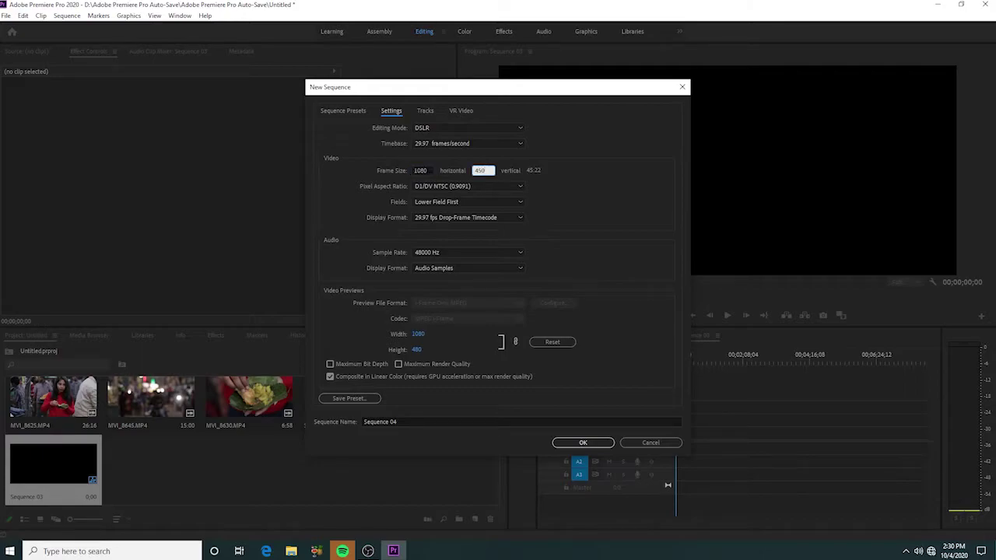
left_click(333, 365)
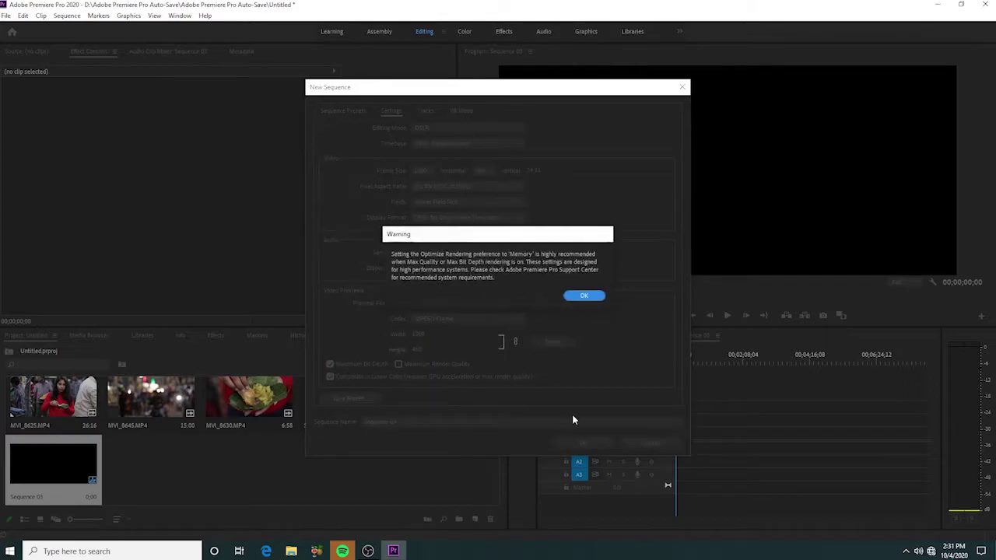
left_click(580, 296)
left_click(589, 443)
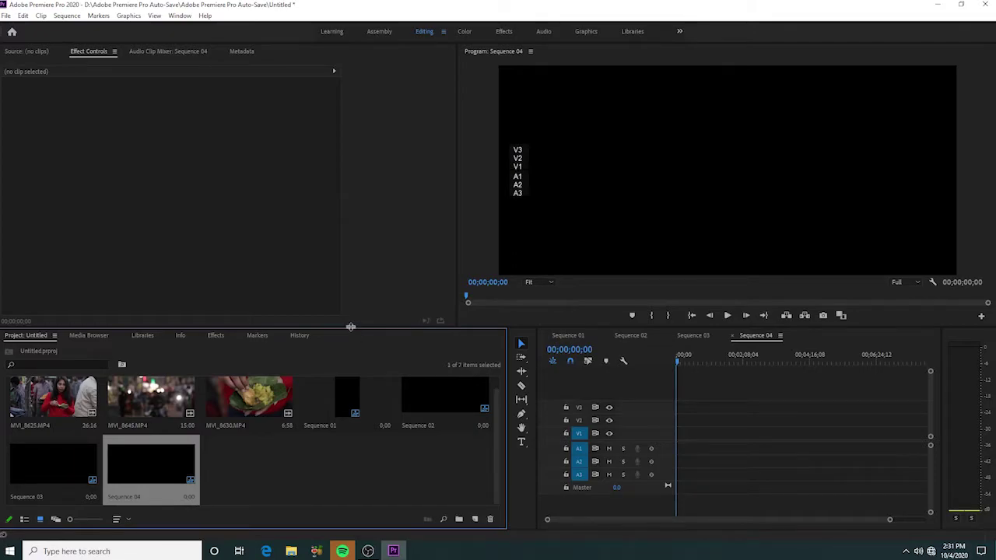
- Enlarge the project and timeline panels, check each sequence, and leave Sequence 02 active
left_click_drag(351, 327, 350, 232)
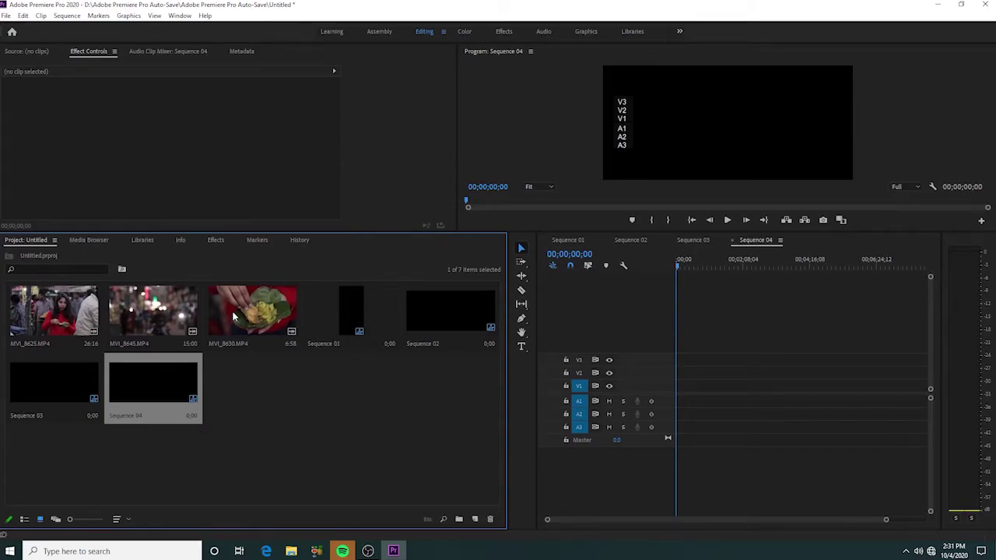
left_click(568, 240)
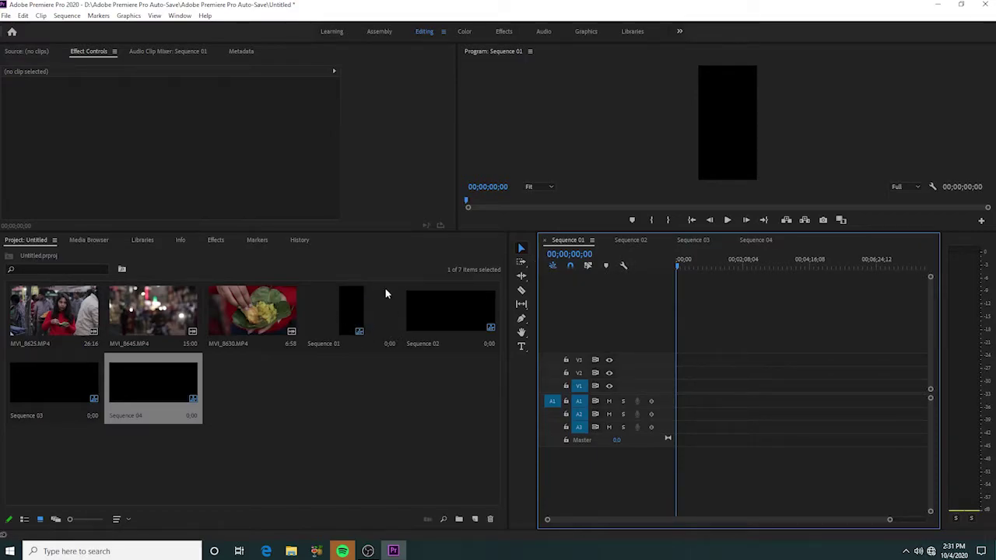
left_click(639, 241)
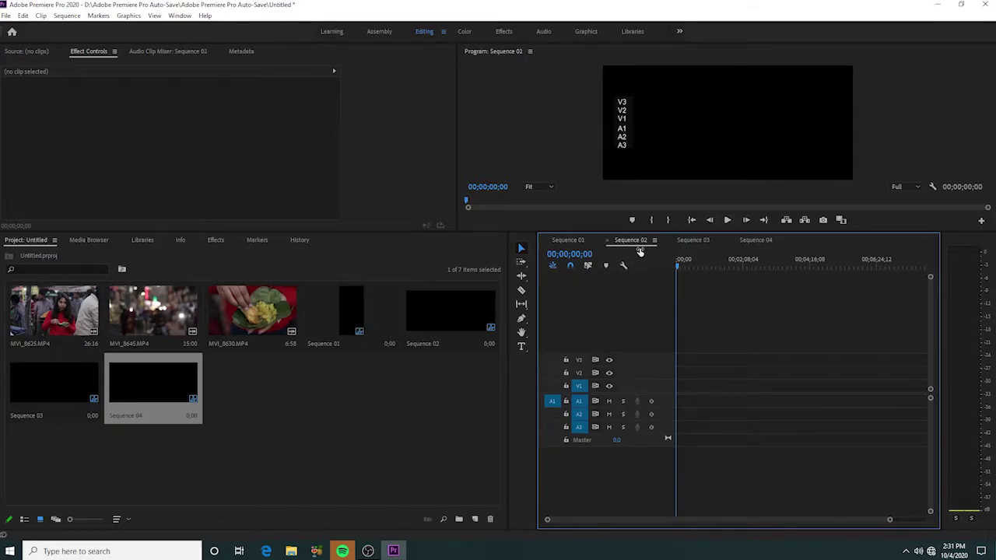
left_click(696, 241)
left_click(750, 240)
left_click(634, 241)
left_click(45, 319)
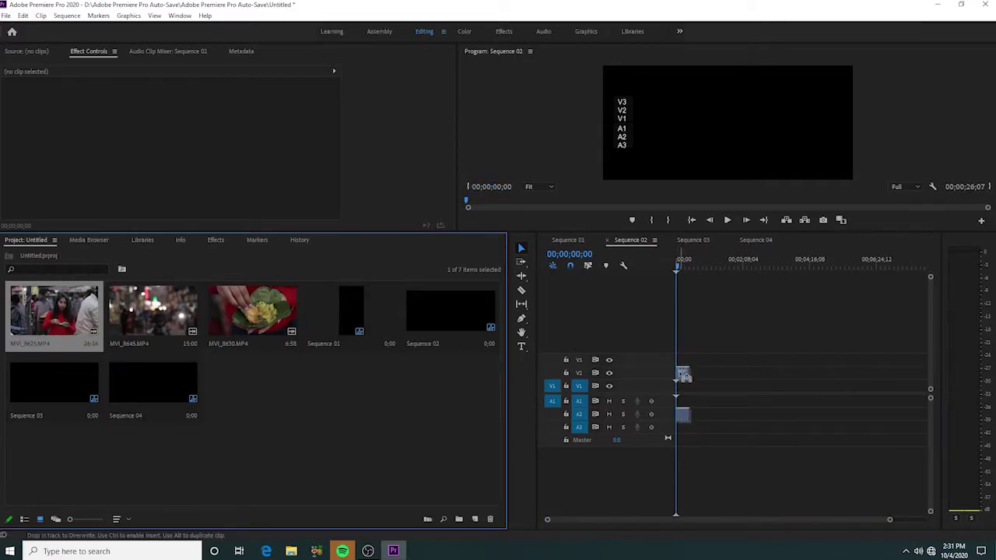
- Place MVI_8625.MP4 on V2 of Sequence 02, keeping existing settings, and delete its audio
left_click_drag(45, 319, 679, 371)
left_click(569, 301)
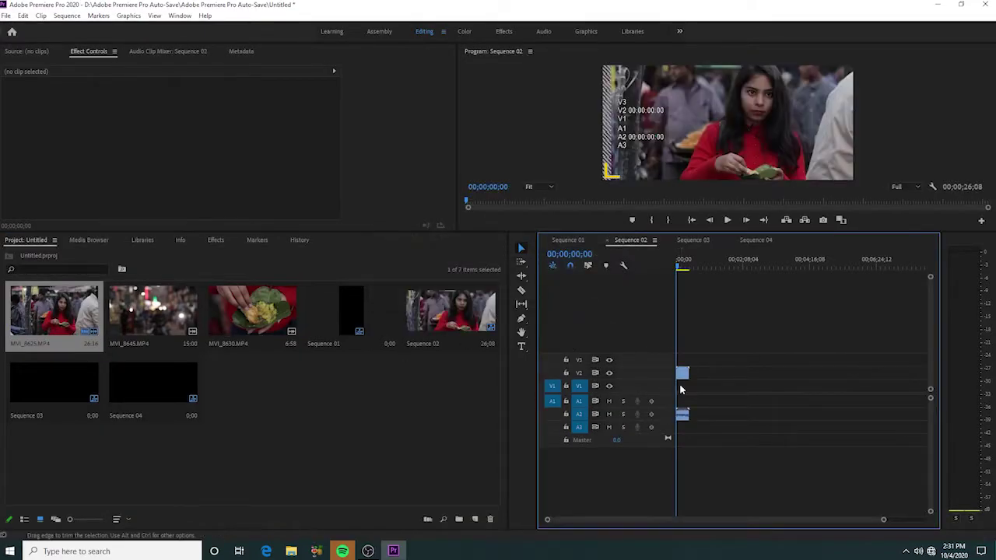
left_click(681, 416)
right_click(682, 416)
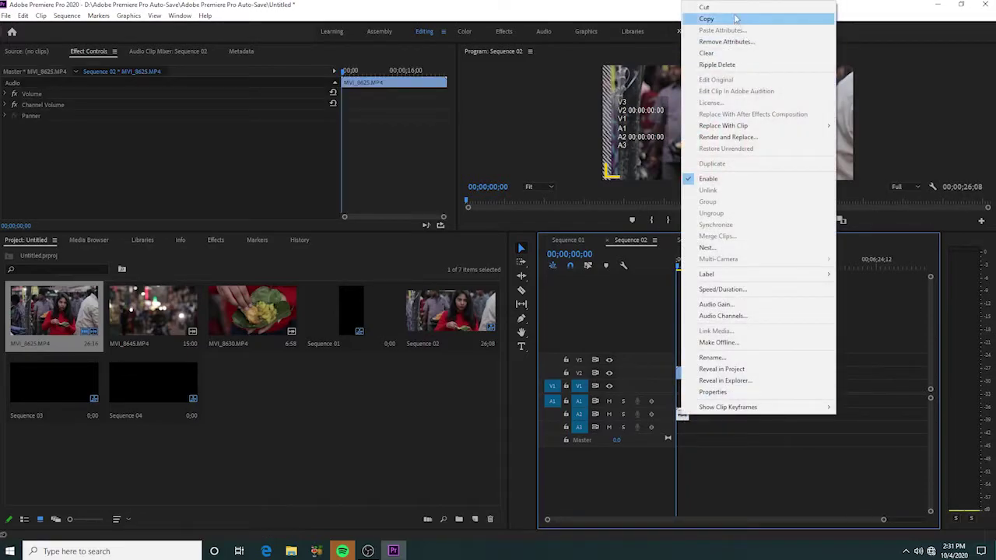
left_click(723, 7)
- Slow the MVI_8625.MP4 clip to 50% speed and preview it
left_click(682, 373)
right_click(681, 373)
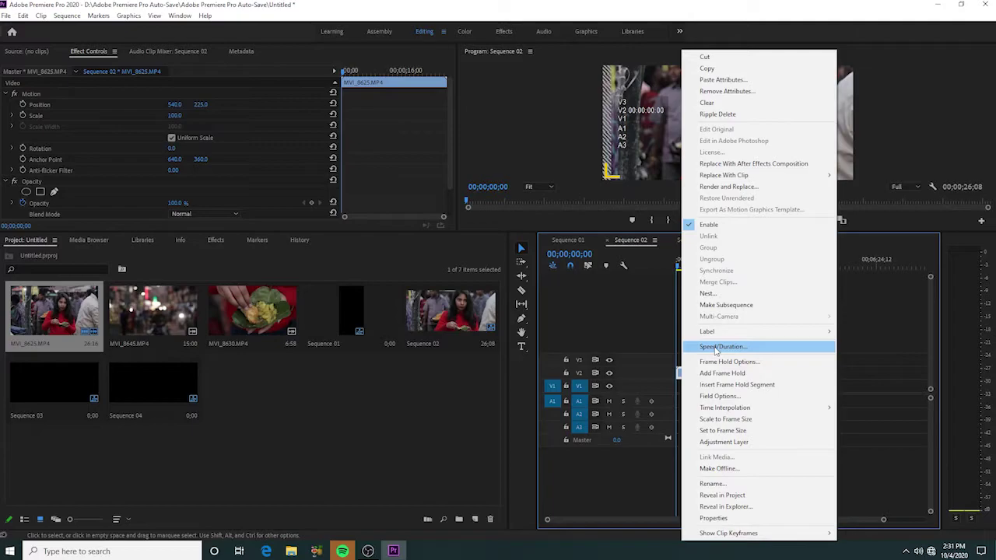
left_click(717, 346)
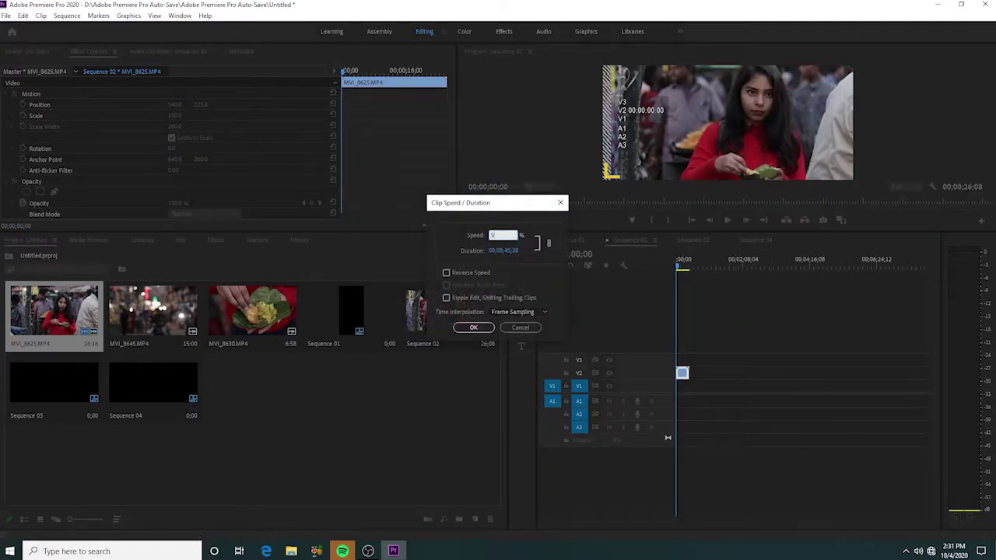
type("50")
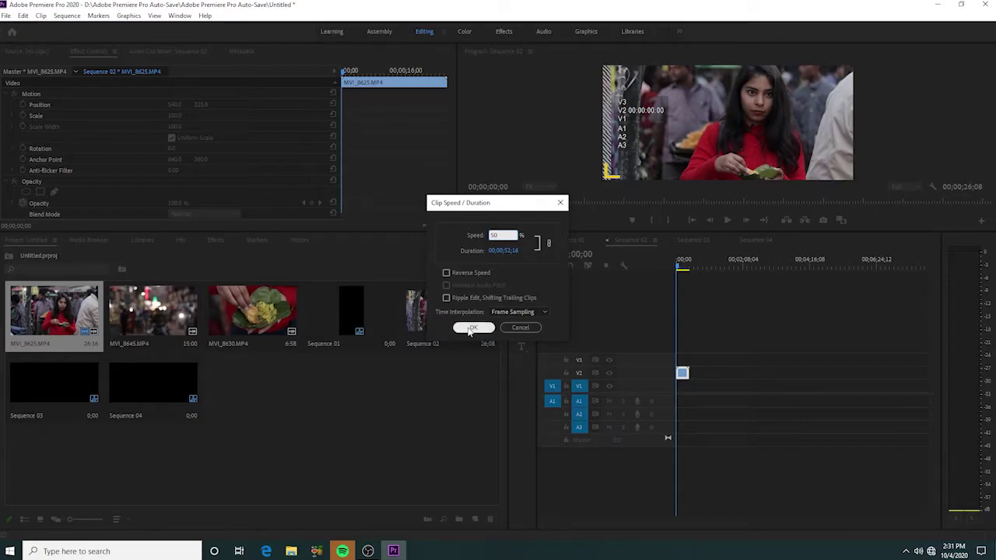
left_click(473, 327)
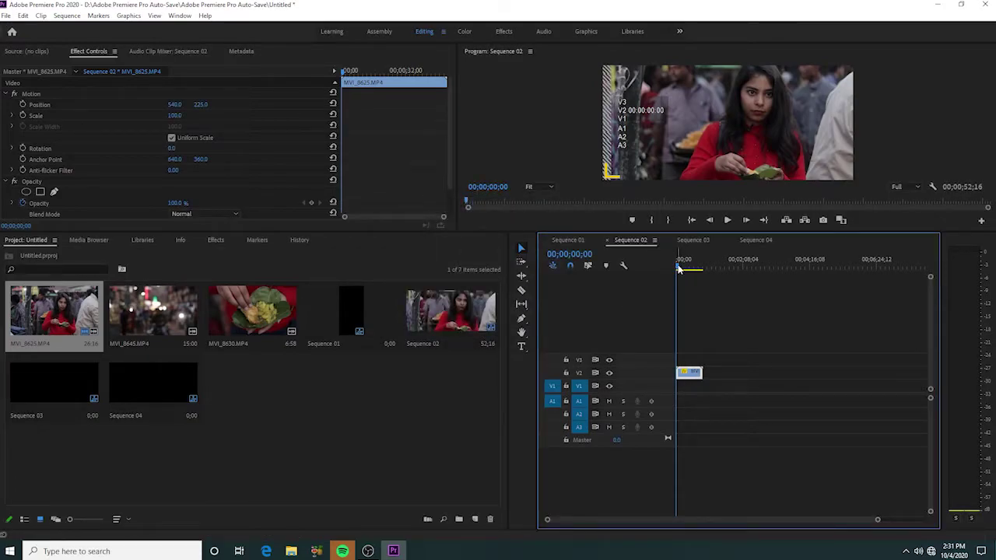
left_click_drag(677, 268, 680, 267)
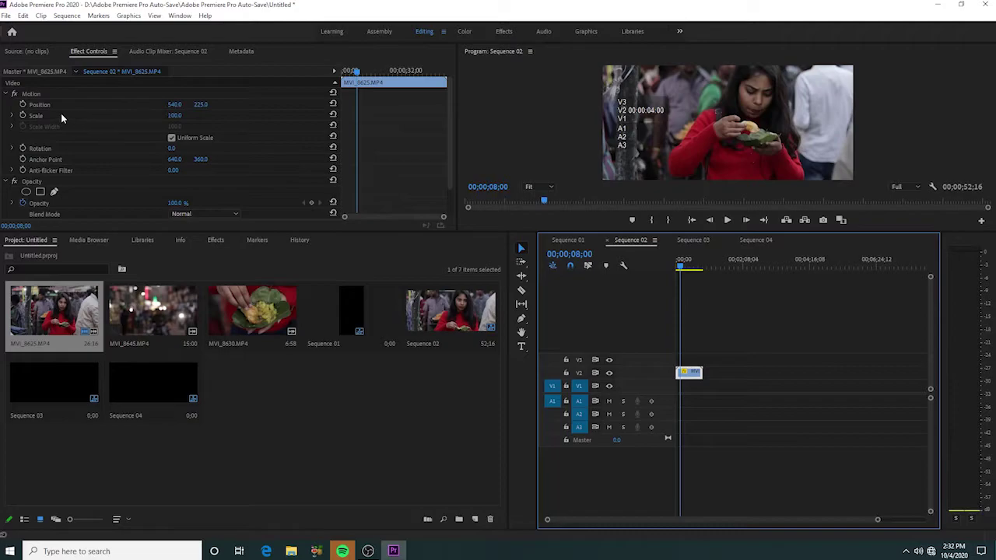
- Set MVI_8625.MP4's Scale to 76, nudge it to about 78, and preview the clip
left_click(171, 115)
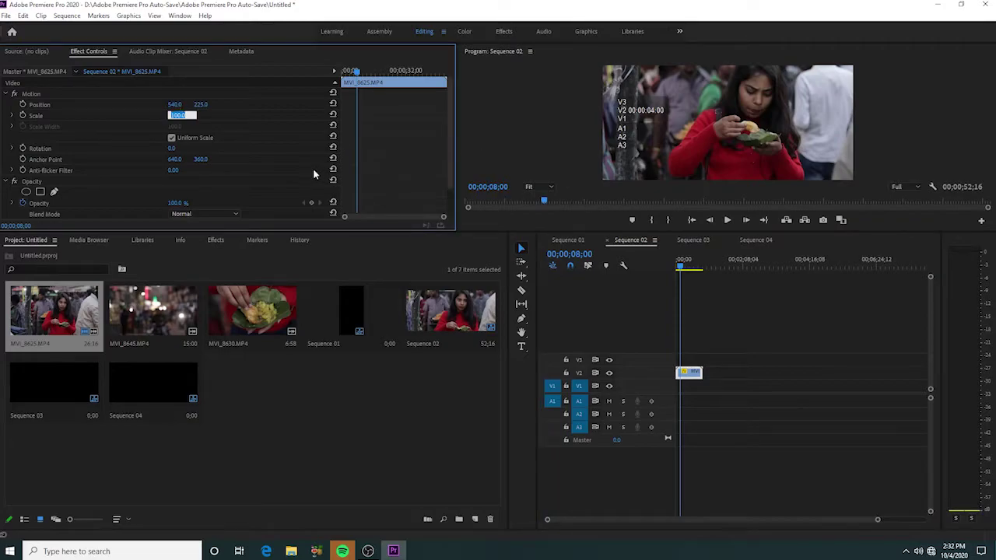
type("76")
key("Return")
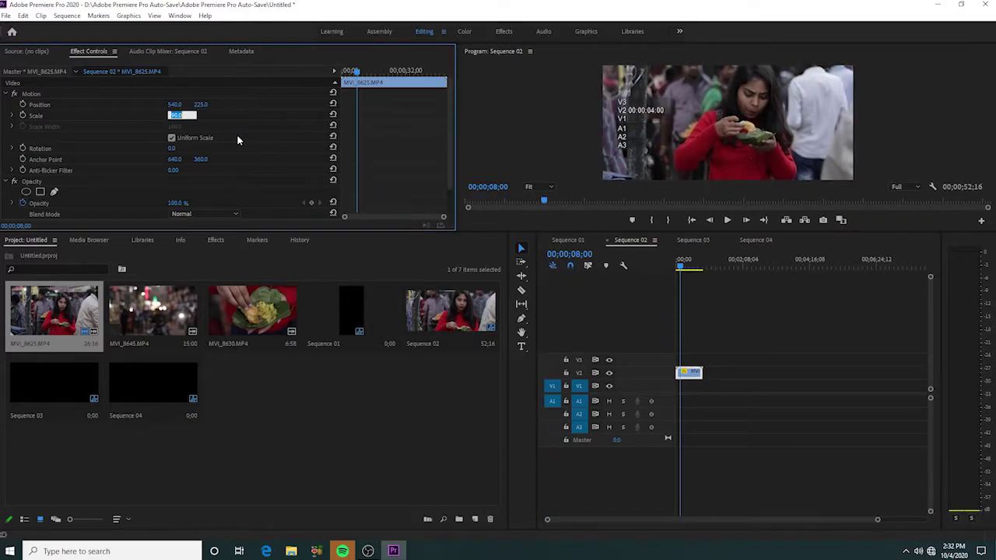
key("Up")
key("Up")
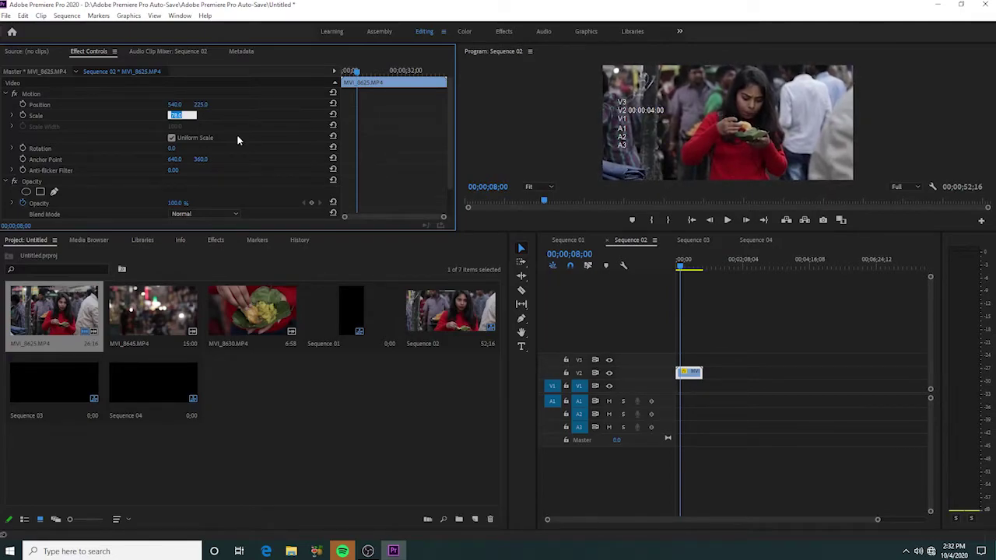
left_click(738, 329)
mouse_move(678, 268)
left_mouse_down()
mouse_move(690, 267)
mouse_move(678, 268)
left_mouse_up()
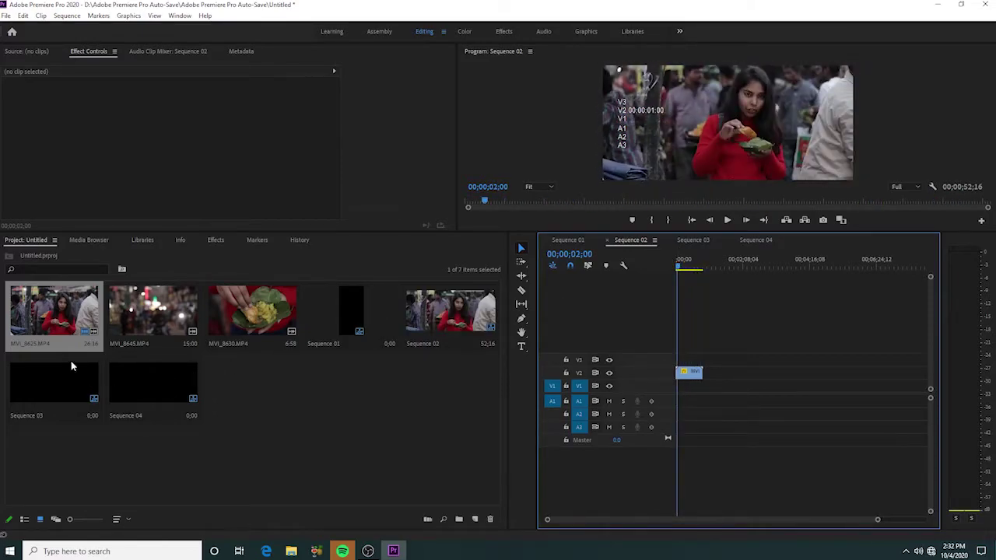
left_click(143, 314)
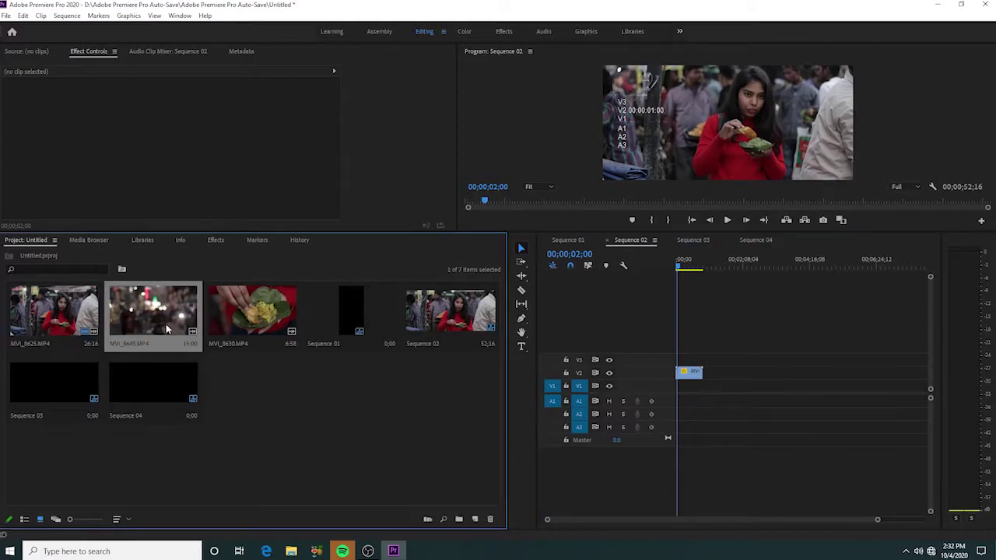
- Place MVI_8645 at the start of Sequence 03 and remove its audio
left_click(691, 240)
left_click_drag(161, 312, 680, 394)
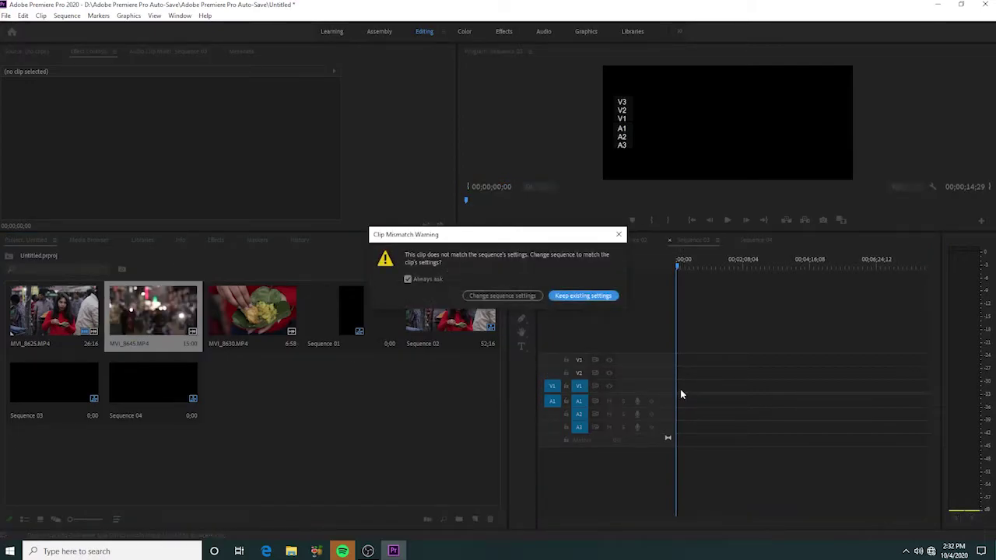
left_click(572, 297)
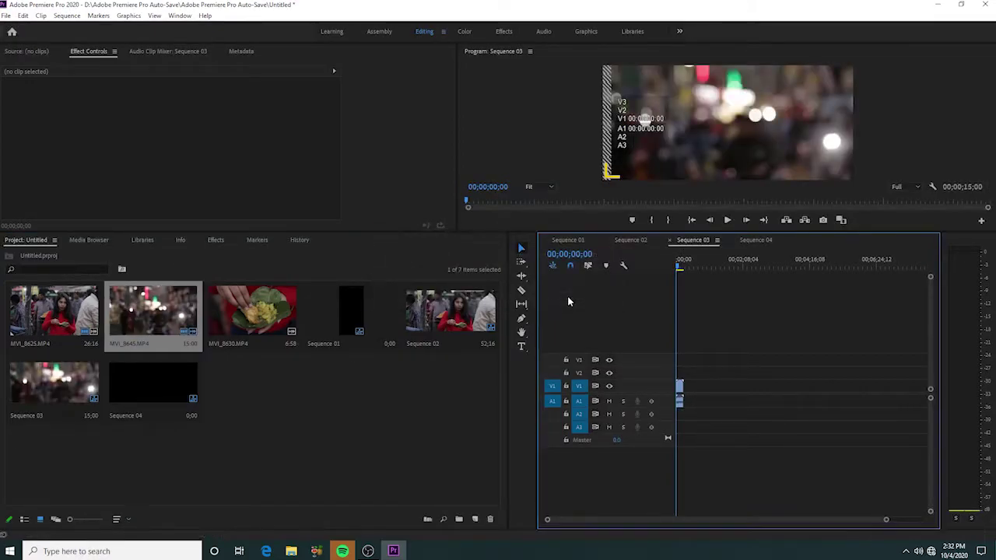
right_click(680, 406)
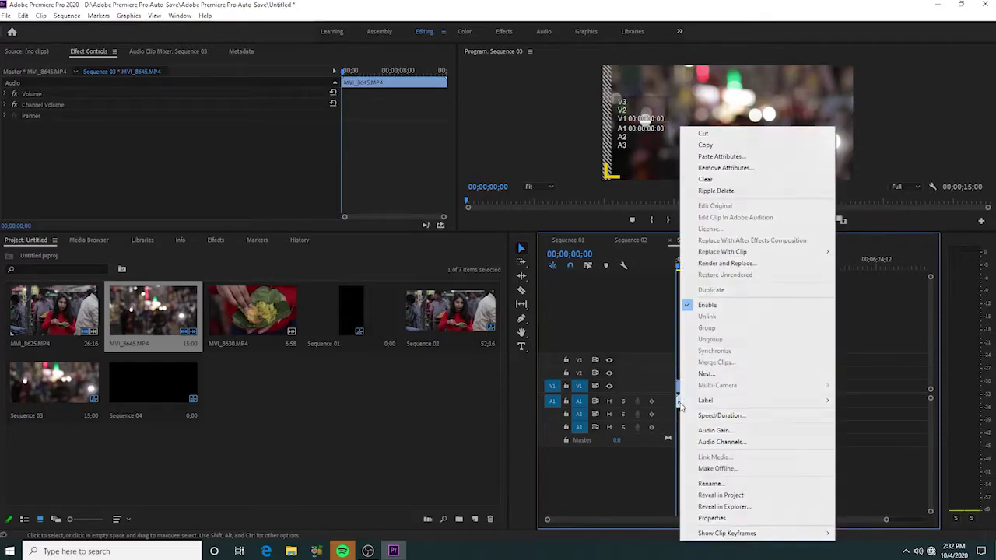
left_click(704, 133)
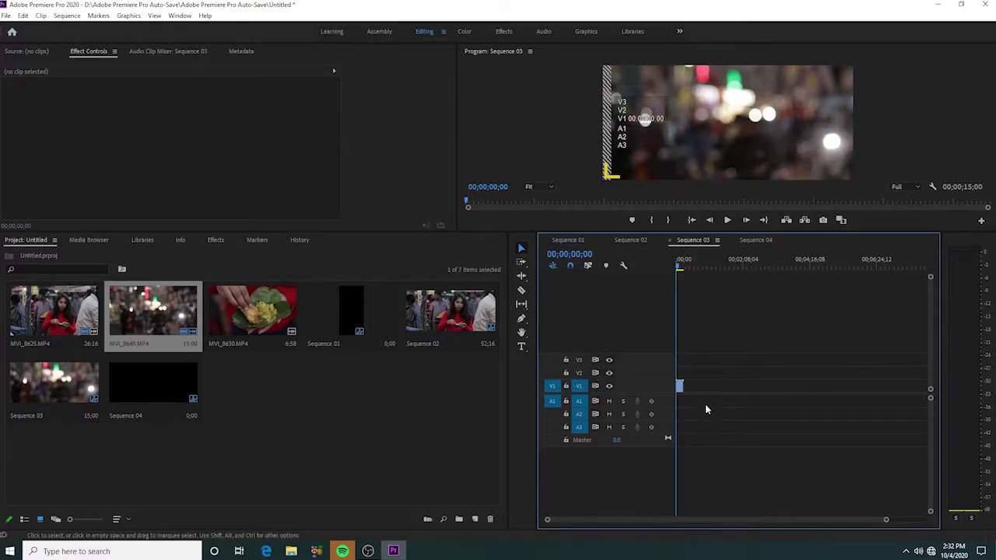
- Slow the MVI_8645 clip to 50% speed and preview the result
left_click(681, 391)
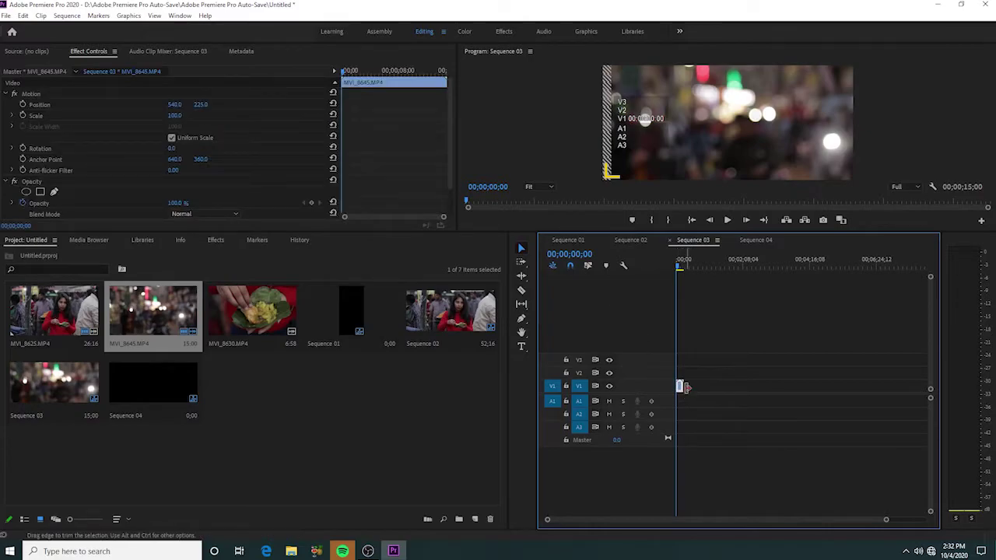
right_click(681, 393)
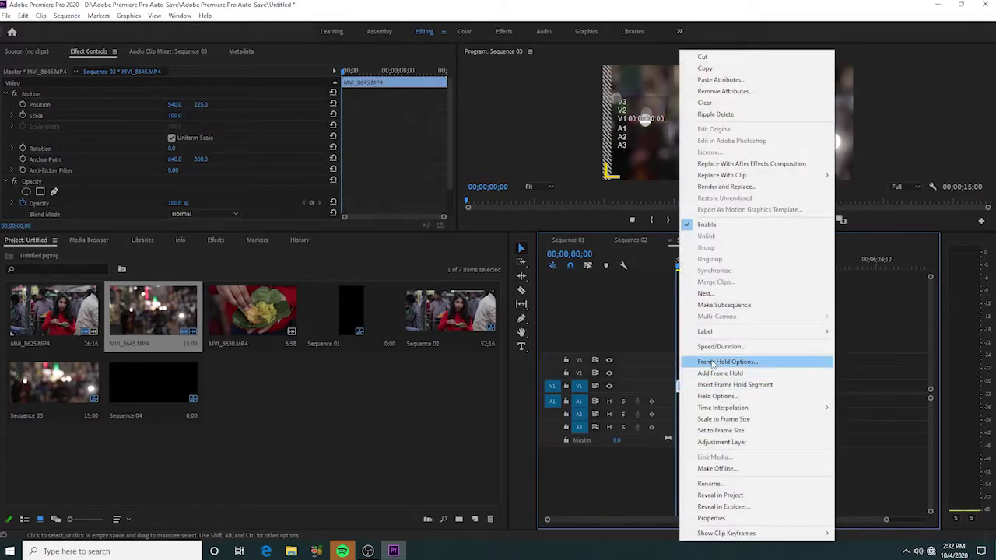
left_click(717, 347)
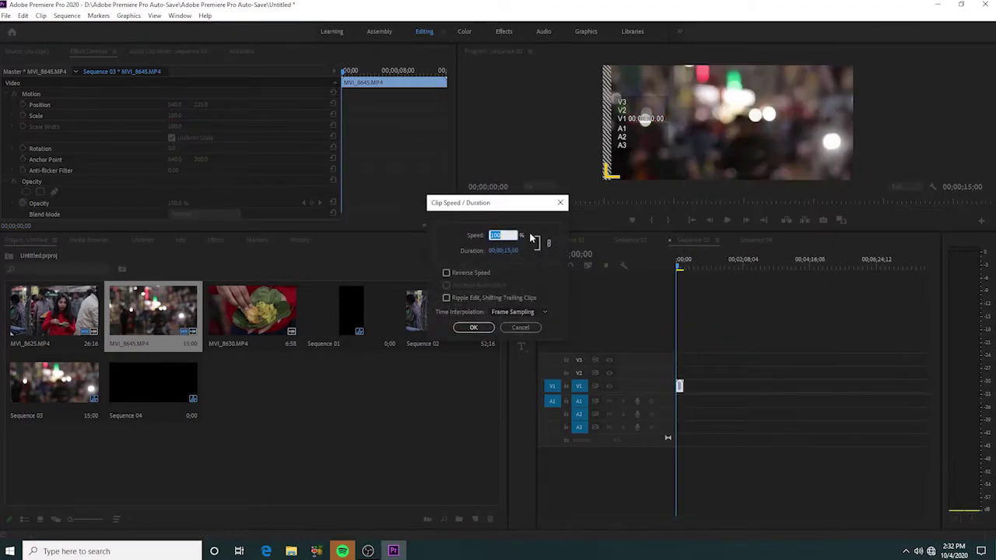
type("50")
left_click(474, 328)
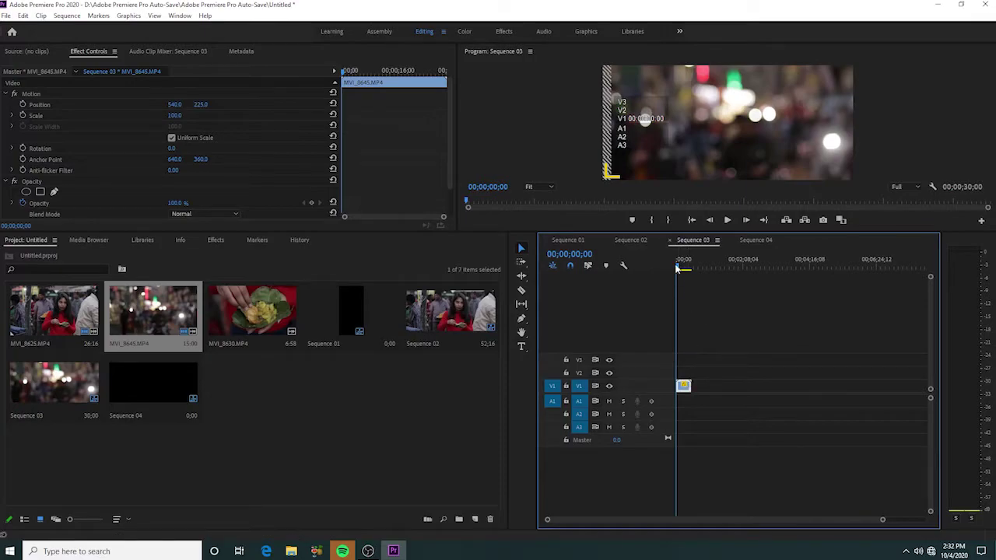
left_click_drag(676, 268, 679, 267)
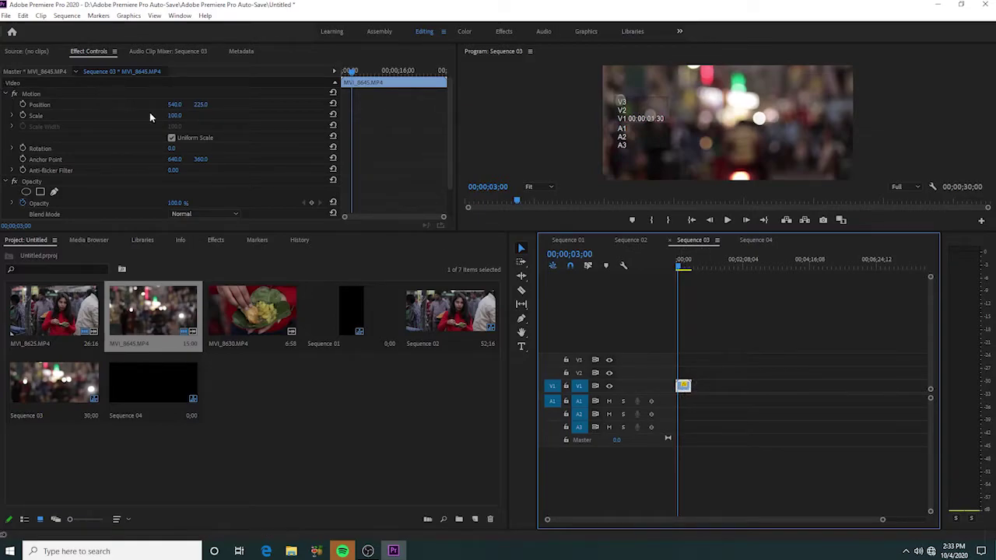
- Set the MVI_8645 clip's Scale to 75 in Sequence 03, deselect it, and switch to Sequence 04
left_click(177, 115)
type("60")
key("Return")
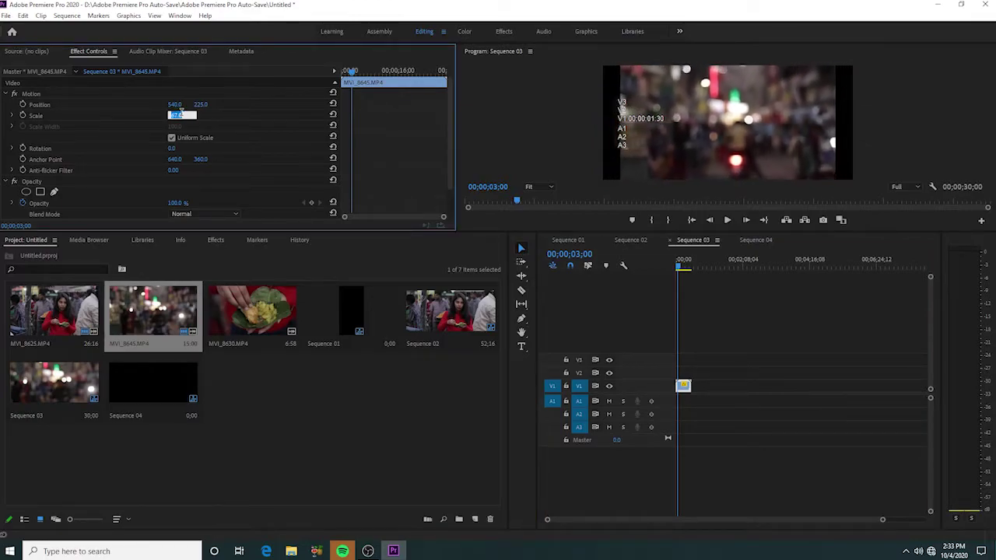
type("75")
key("Return")
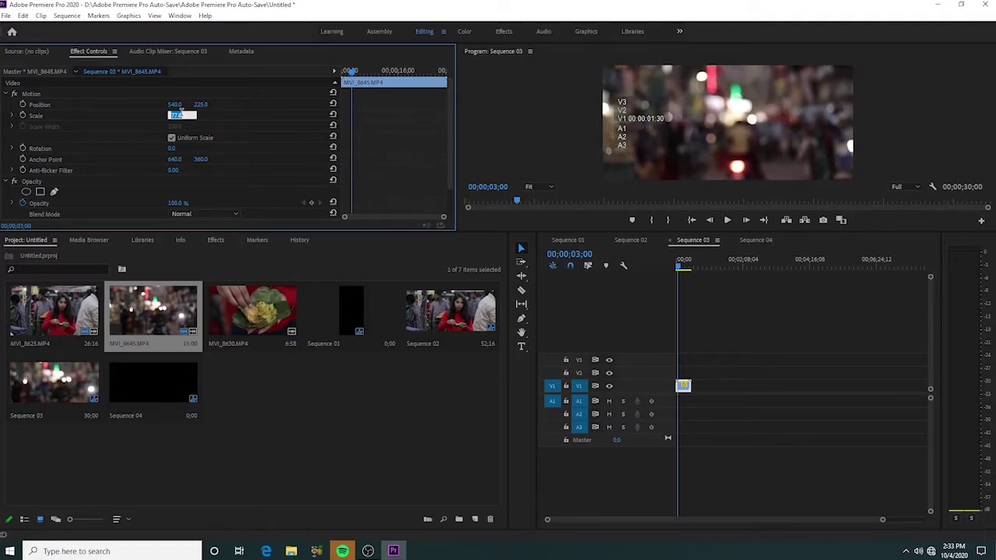
left_click(720, 449)
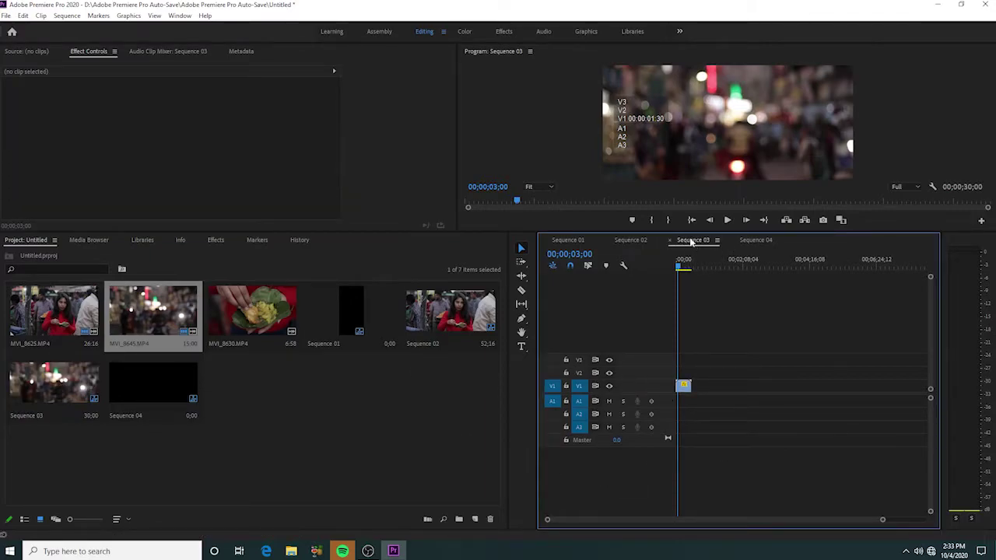
left_click(759, 240)
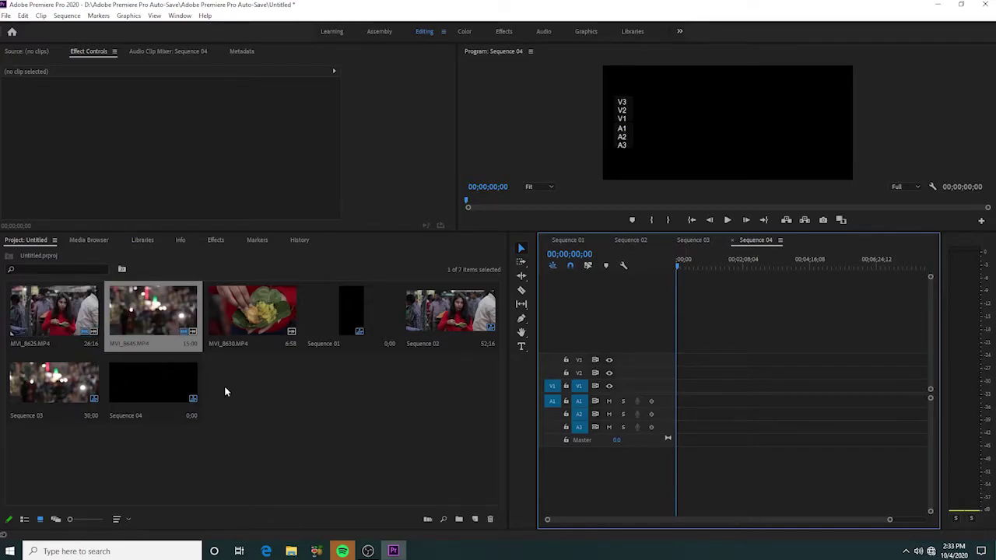
- Add MVI_8630 to Sequence 04 keeping existing settings, trim its end, and cut its audio
left_click_drag(261, 305, 752, 397)
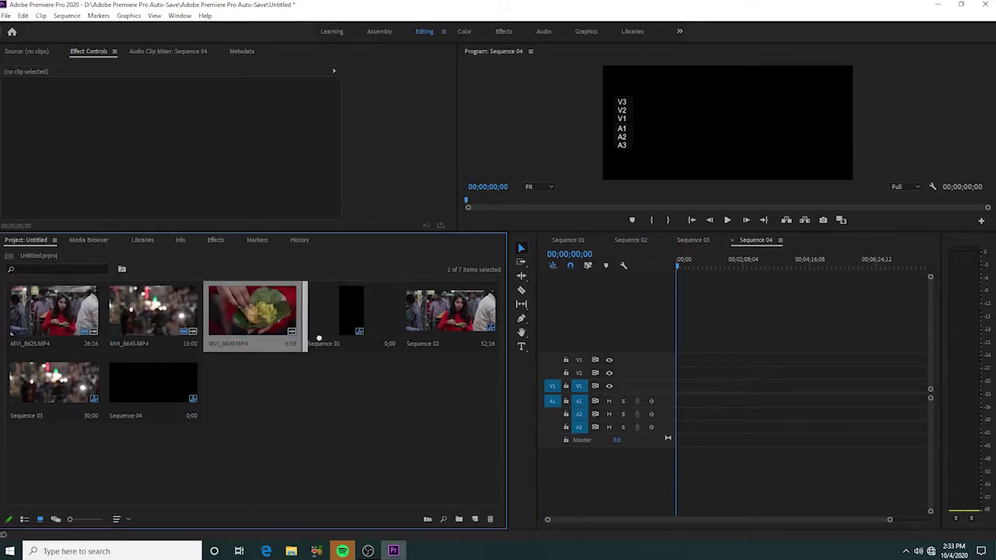
left_click(584, 297)
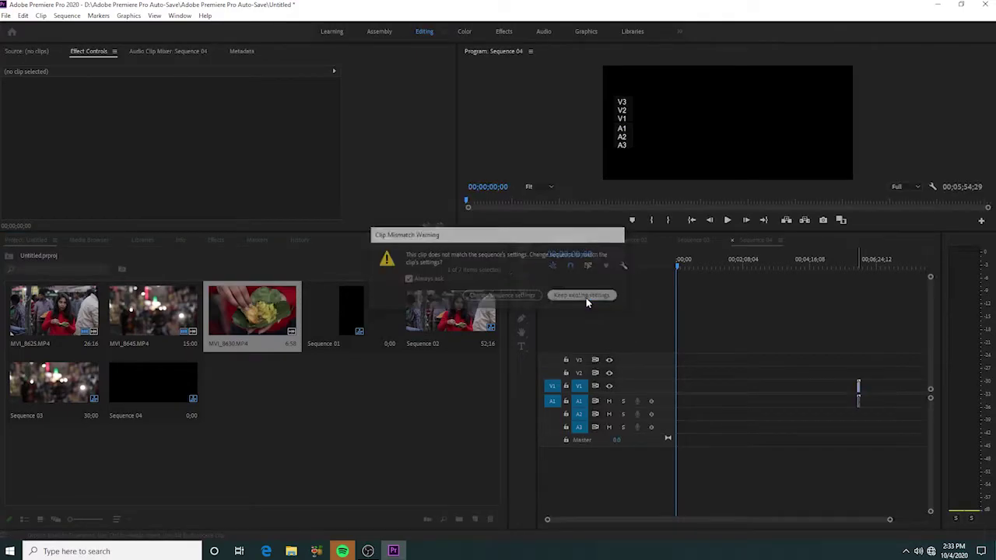
left_click_drag(869, 390, 679, 388)
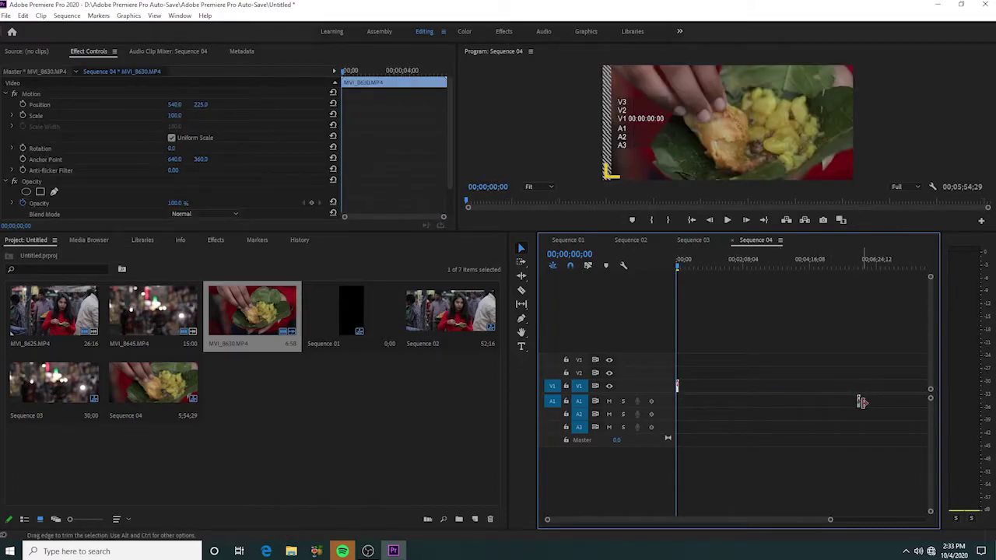
right_click(859, 403)
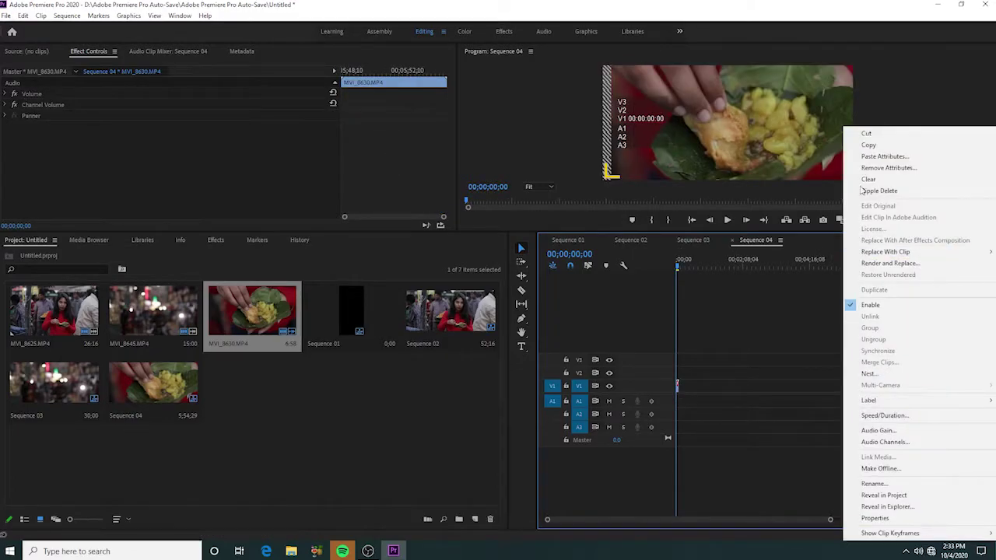
left_click(865, 134)
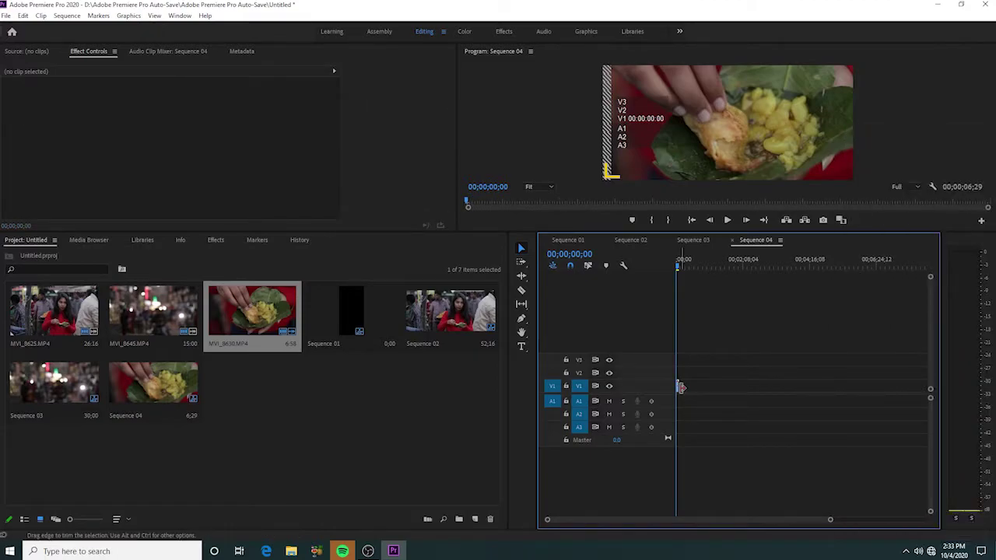
- Slow the MVI_8630 clip to 50% speed so it runs 13;28, then preview it
scroll(716, 376, "up", 1)
scroll(716, 377, "up", 2)
scroll(716, 376, "up", 1)
scroll(717, 376, "up", 2)
left_click_drag(599, 520, 561, 520)
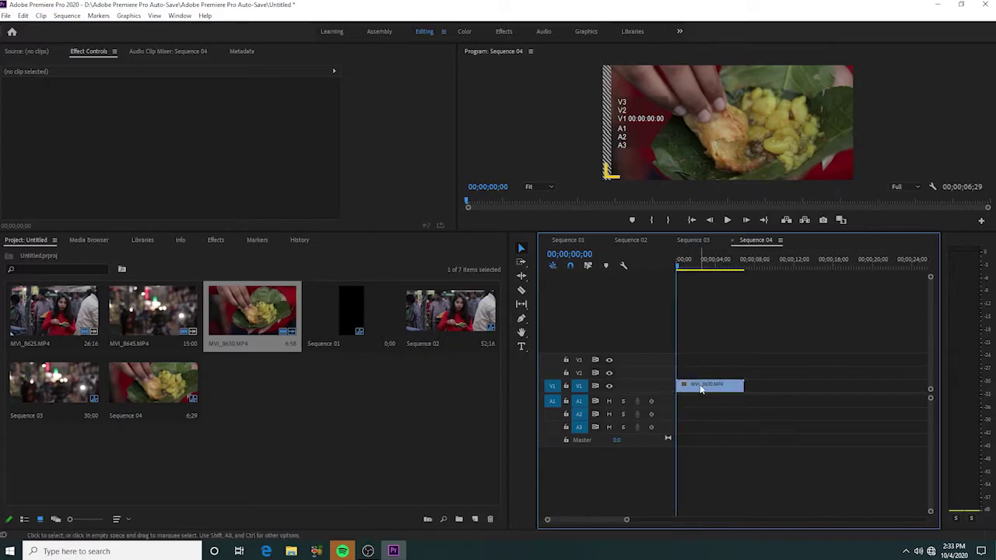
right_click(700, 389)
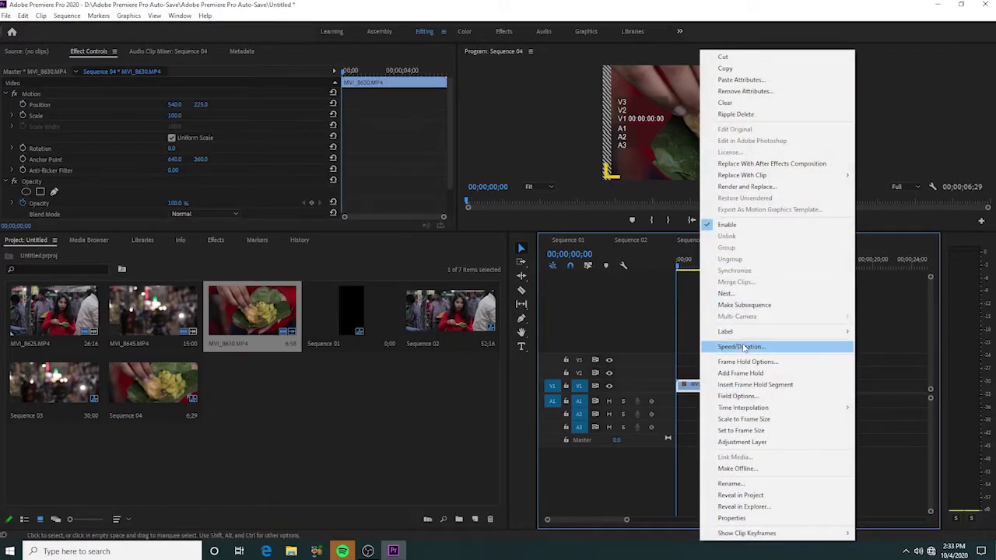
left_click(743, 346)
type("50")
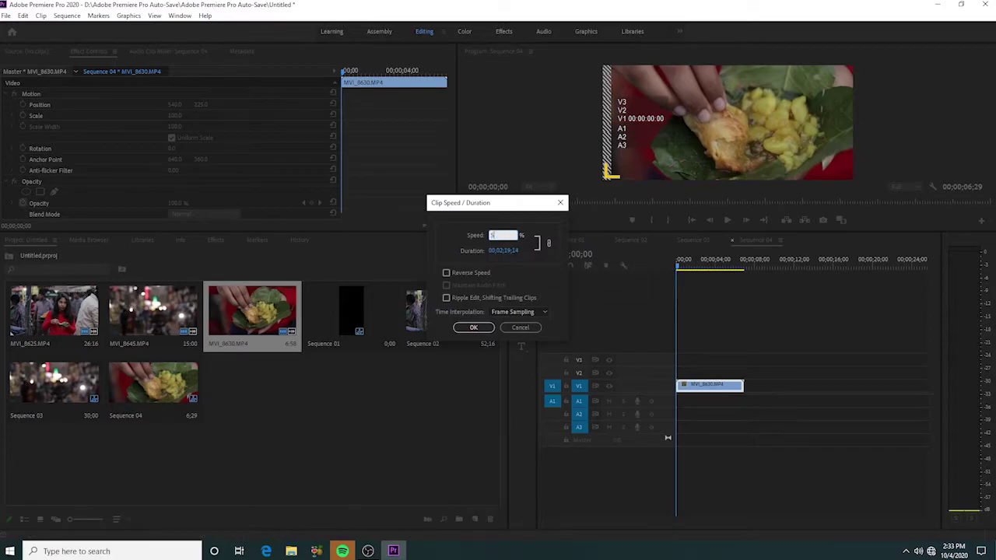
left_click(473, 327)
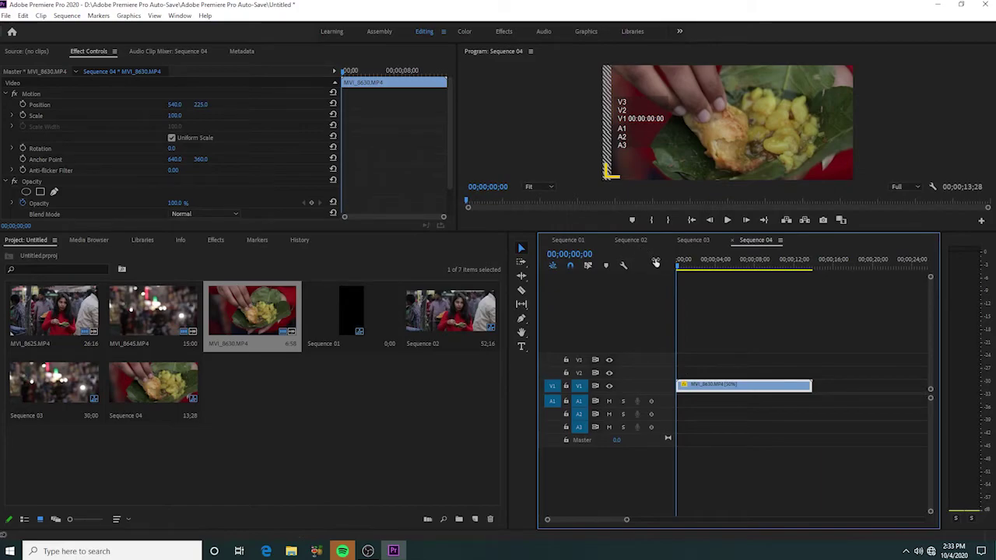
left_click_drag(675, 268, 694, 275)
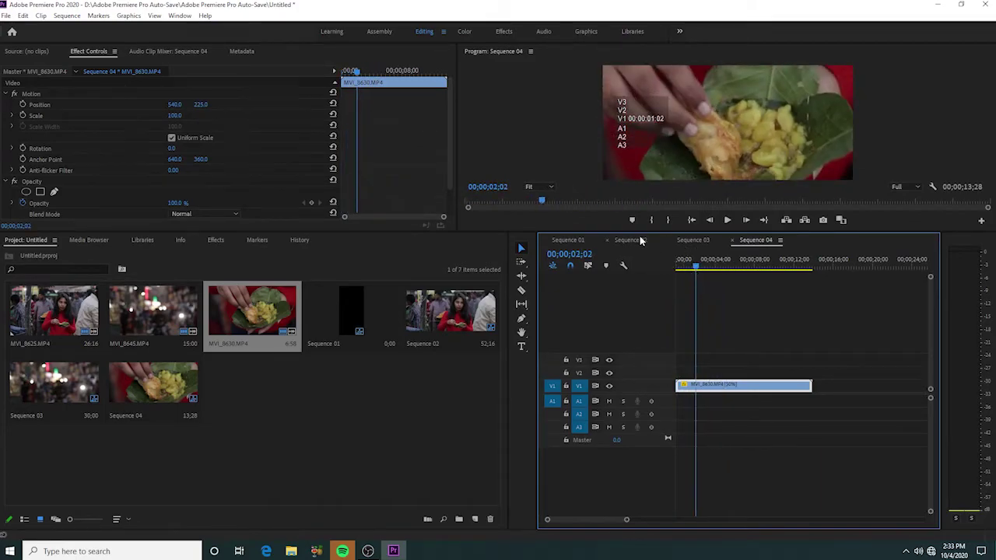
- Set the Sequence 04 food clip's Scale to 82
left_click(640, 240)
left_click(708, 242)
left_click(758, 242)
left_click(176, 114)
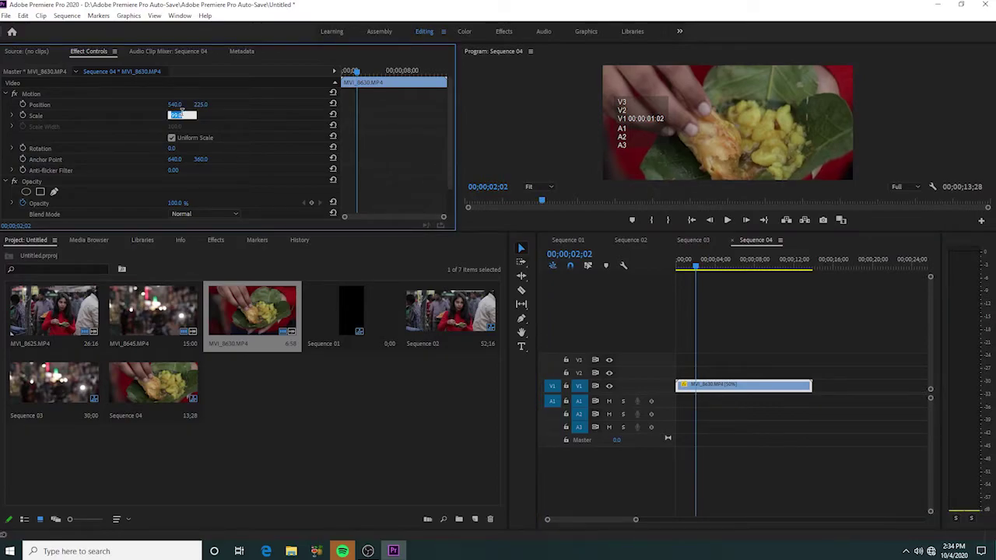
type("50")
key("Return")
key("Up")
key("Up")
key("Up")
key("Up")
key("Up")
key("Up")
key("Up")
key("Up")
key("Up")
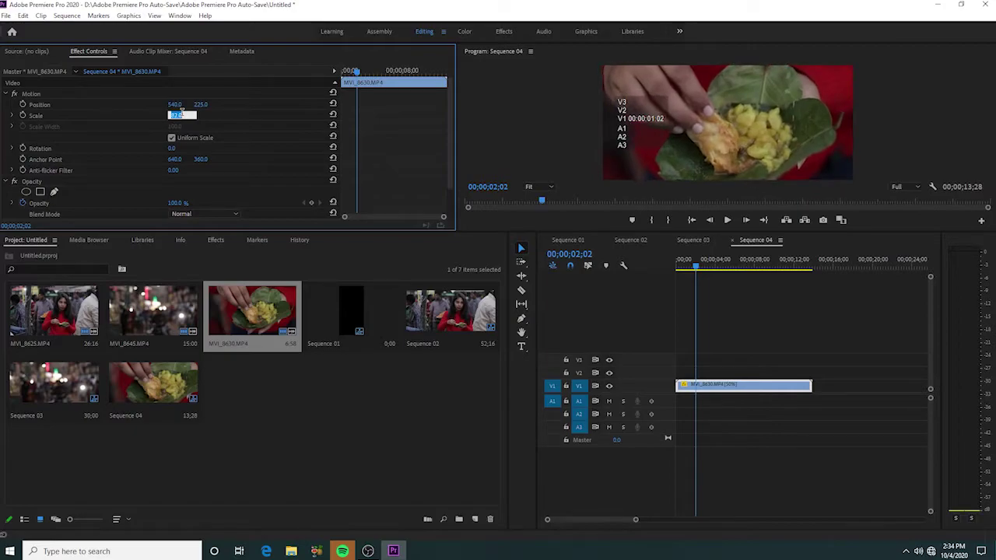
- Set the clip's Position to 540, 292 and scrub the playhead to check the framing
left_click(202, 104)
type("292")
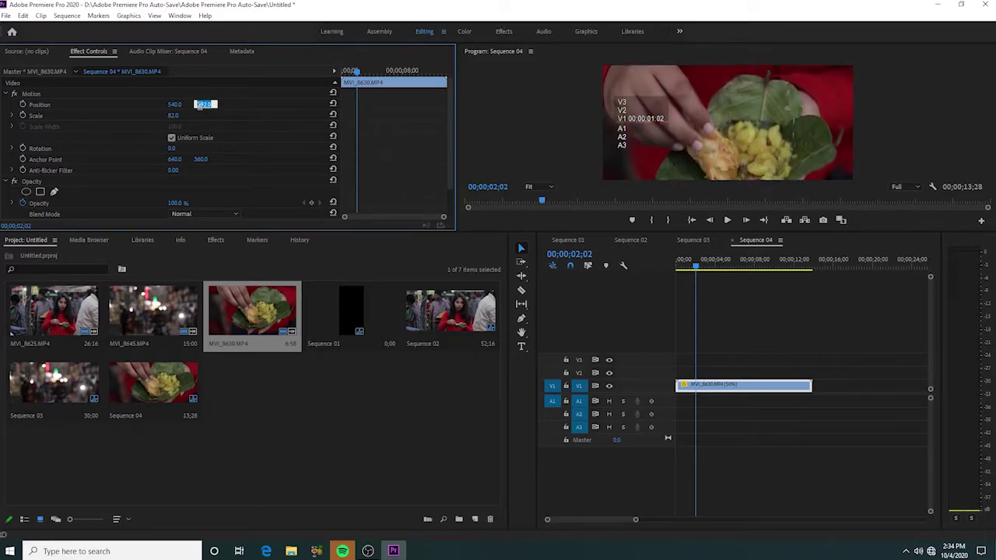
left_click(757, 342)
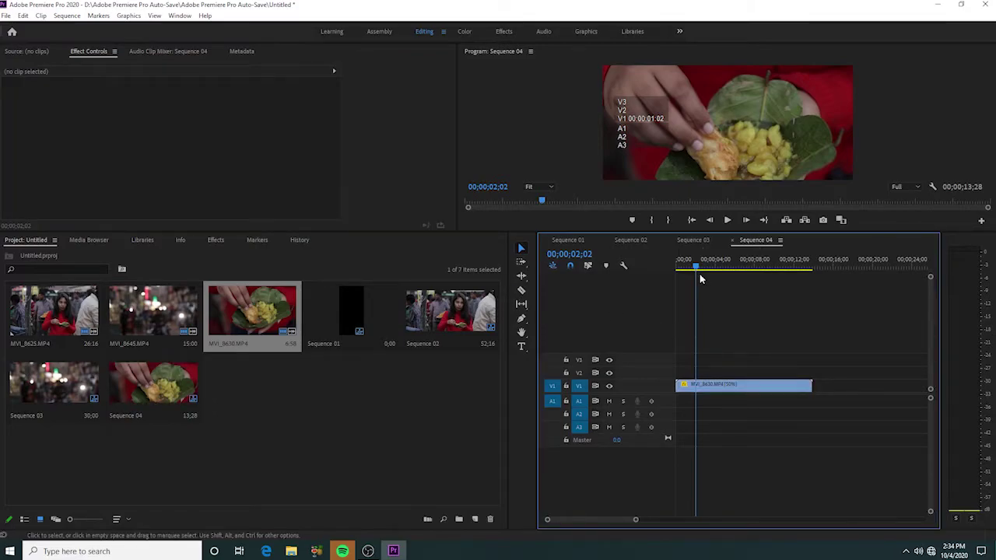
left_click(704, 267)
left_click_drag(704, 266, 679, 267)
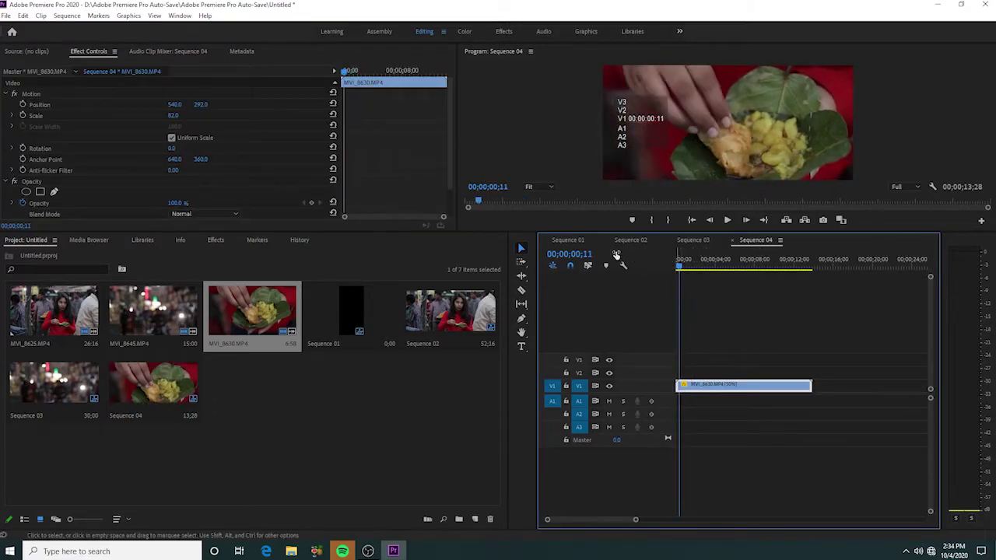
- Nest Sequence 02 into Sequence 01 keeping its settings, delete its audio, and enlarge the Program Monitor
left_click(567, 240)
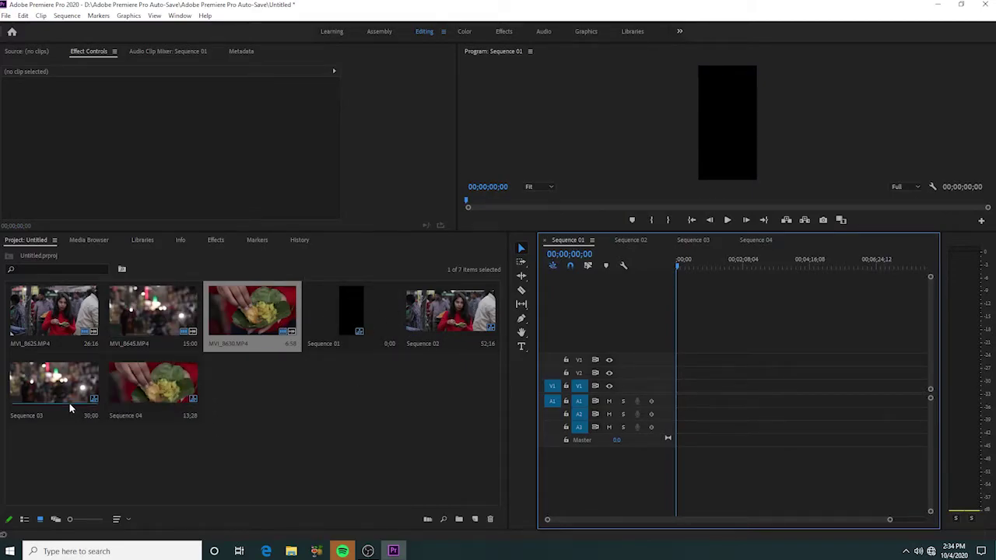
mouse_move(417, 326)
left_mouse_down()
mouse_move(708, 374)
mouse_move(685, 389)
left_mouse_up()
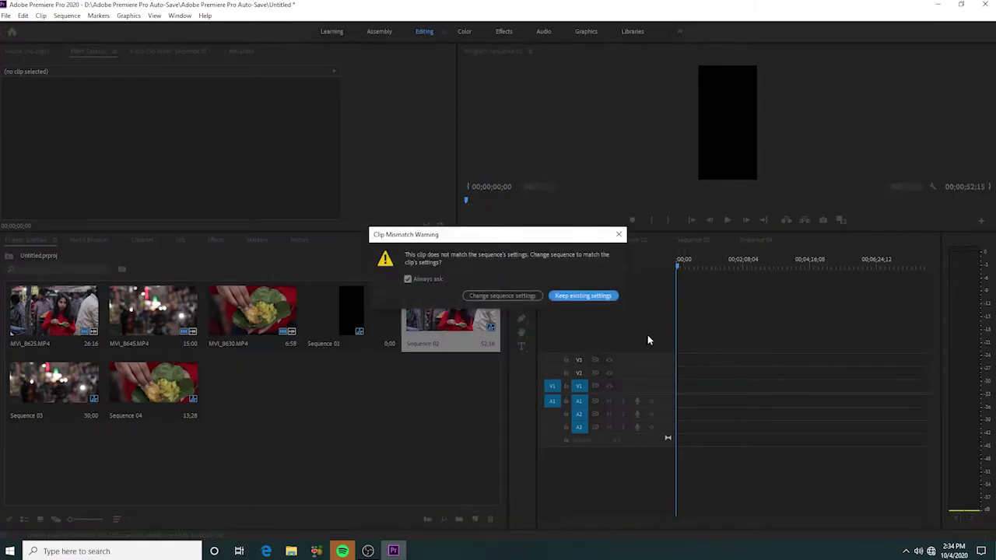
left_click(588, 297)
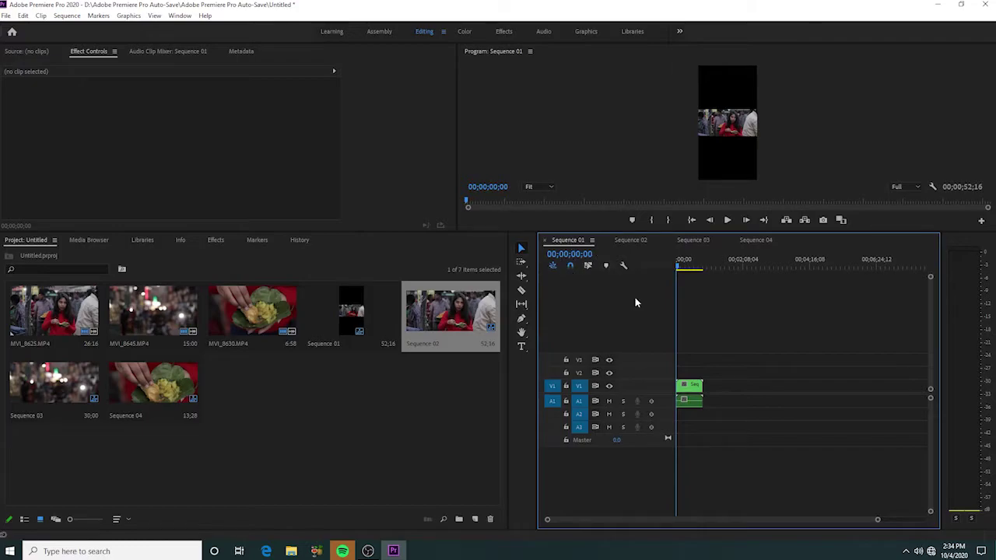
right_click(691, 401)
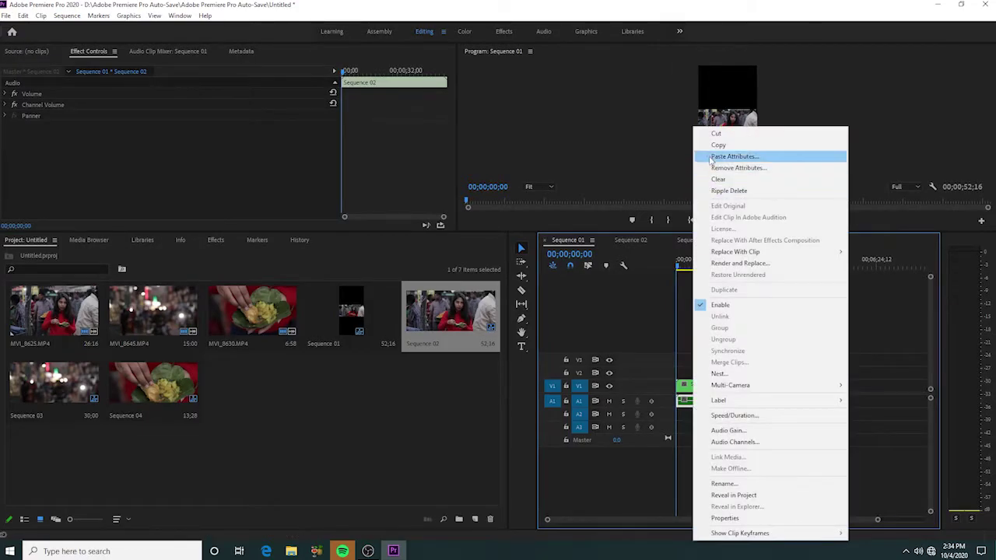
left_click(716, 133)
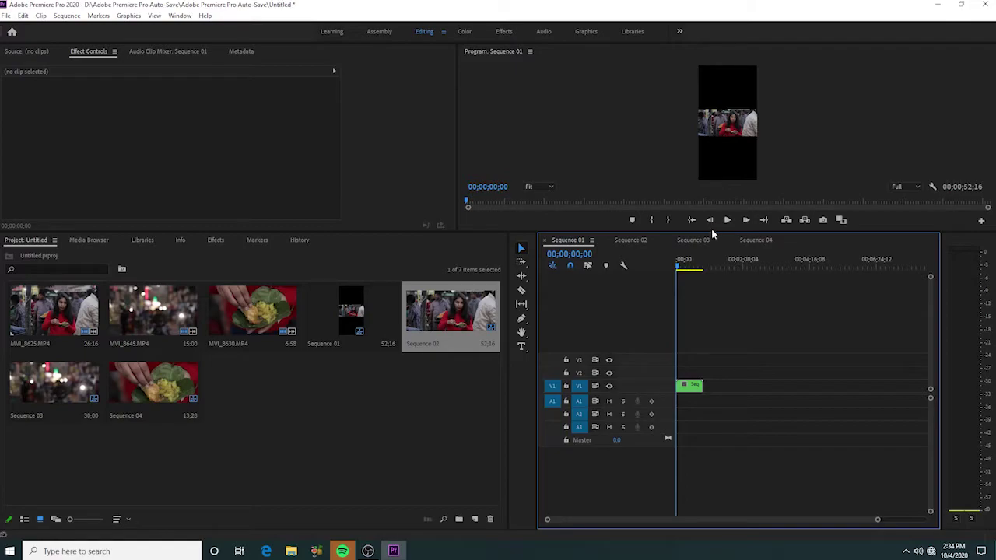
left_click_drag(711, 232, 711, 507)
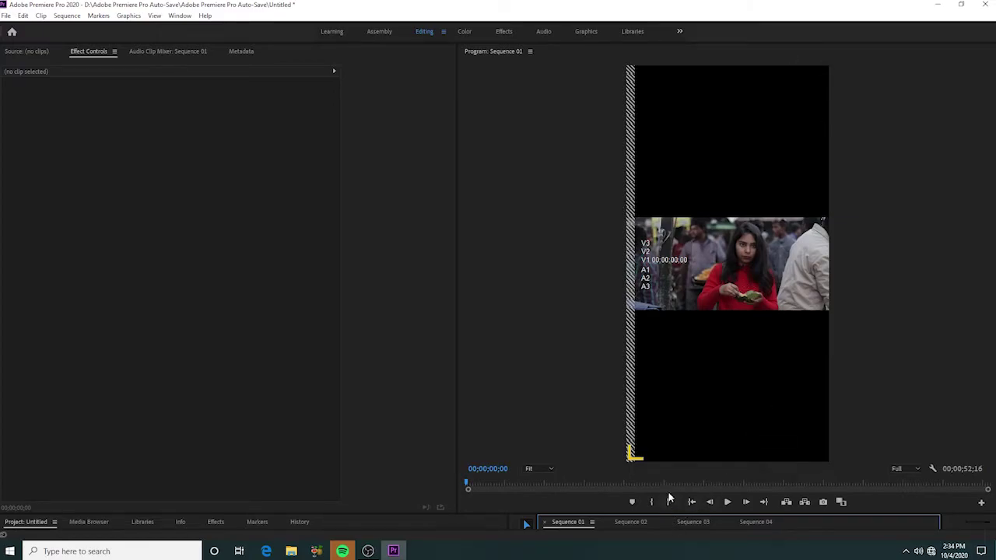
- Restore the timeline layout, drop Sequence 03 onto V2, cut its audio, and select it
left_click_drag(672, 514, 654, 113)
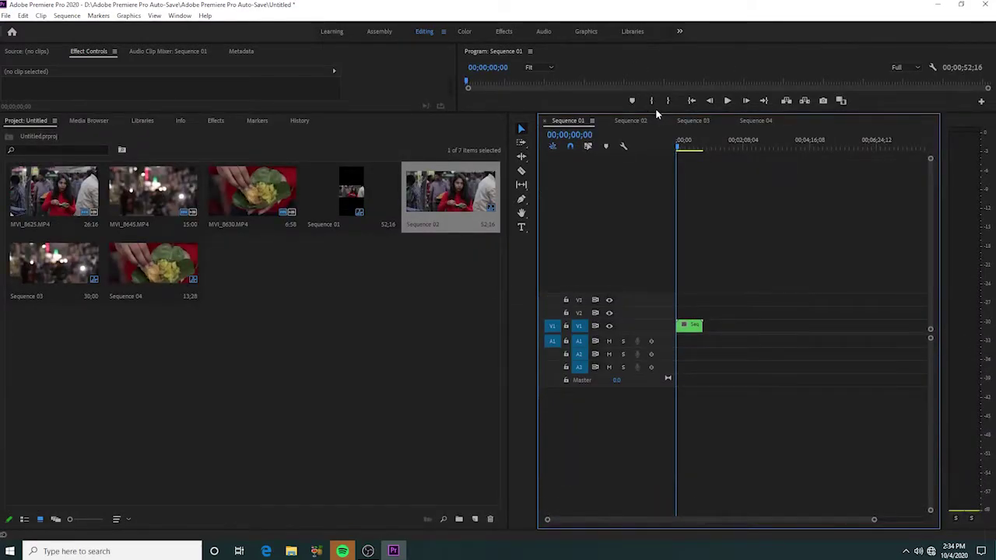
left_click_drag(656, 113, 656, 240)
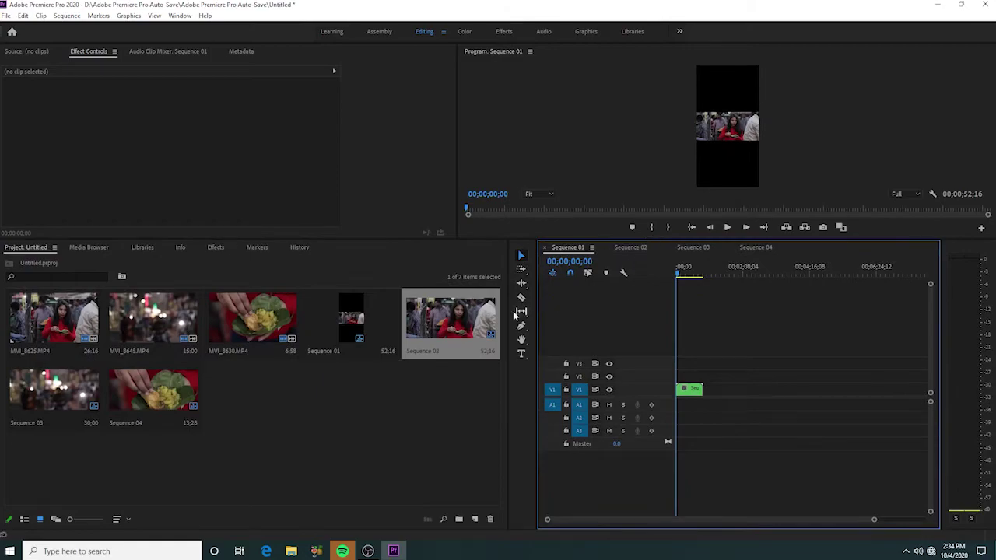
left_click_drag(19, 393, 683, 420)
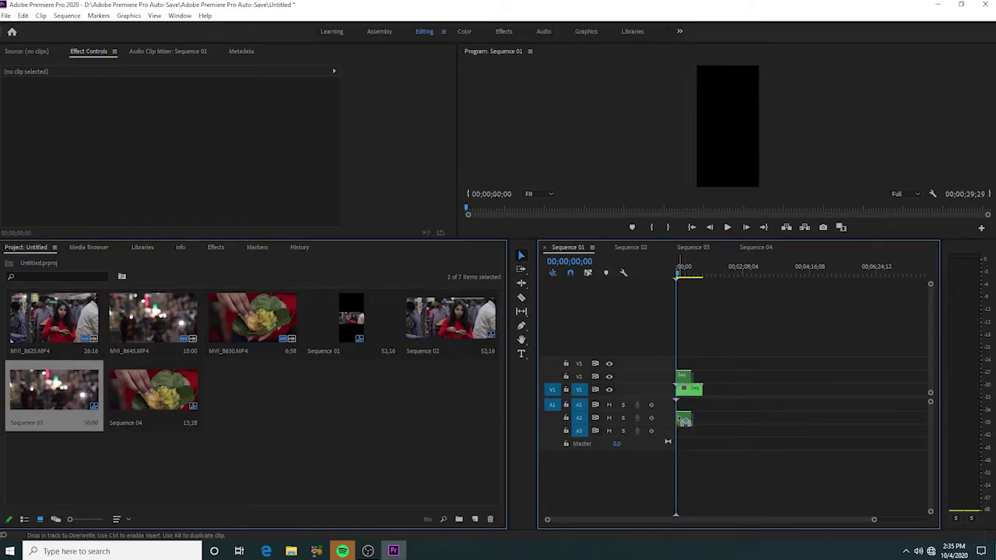
left_click_drag(683, 421, 683, 420)
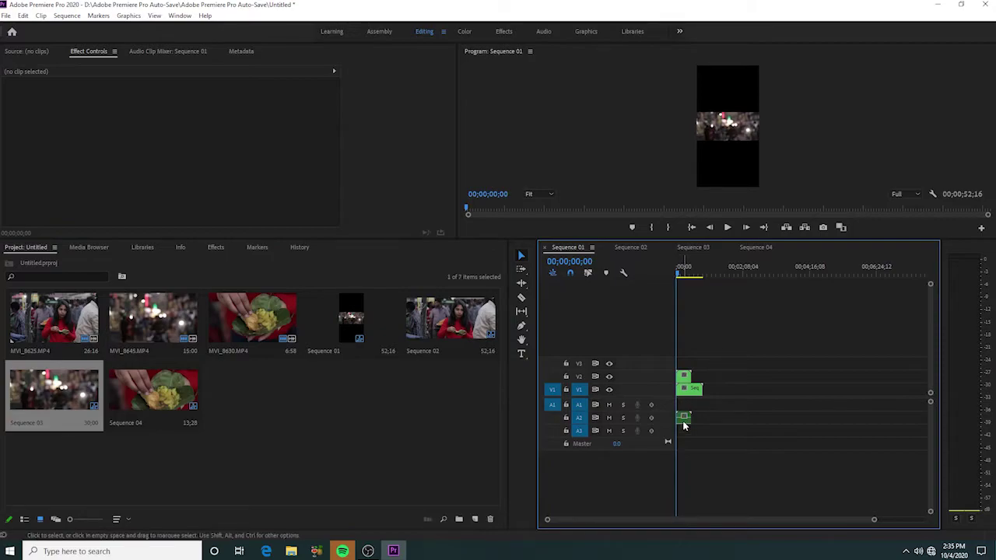
right_click(683, 421)
left_click(726, 13)
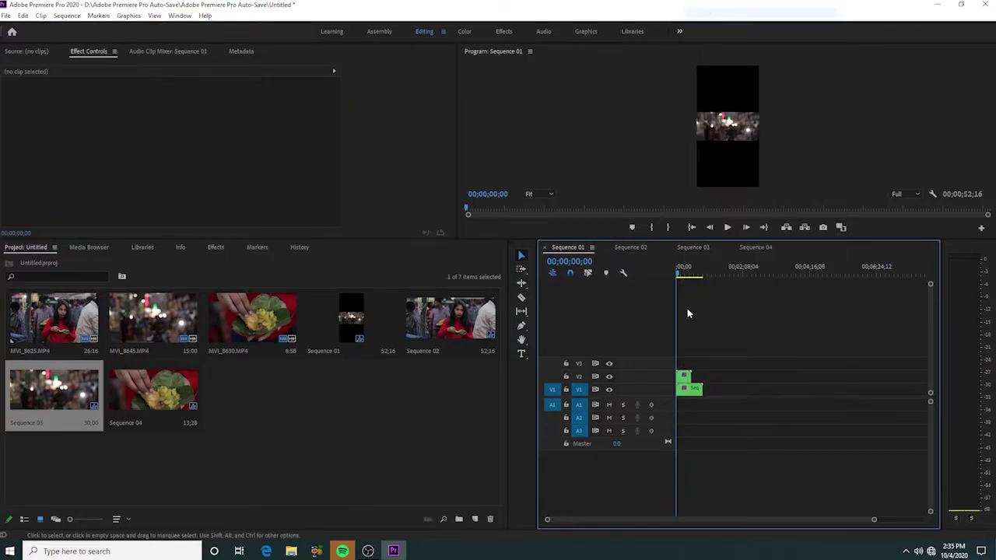
left_click(684, 377)
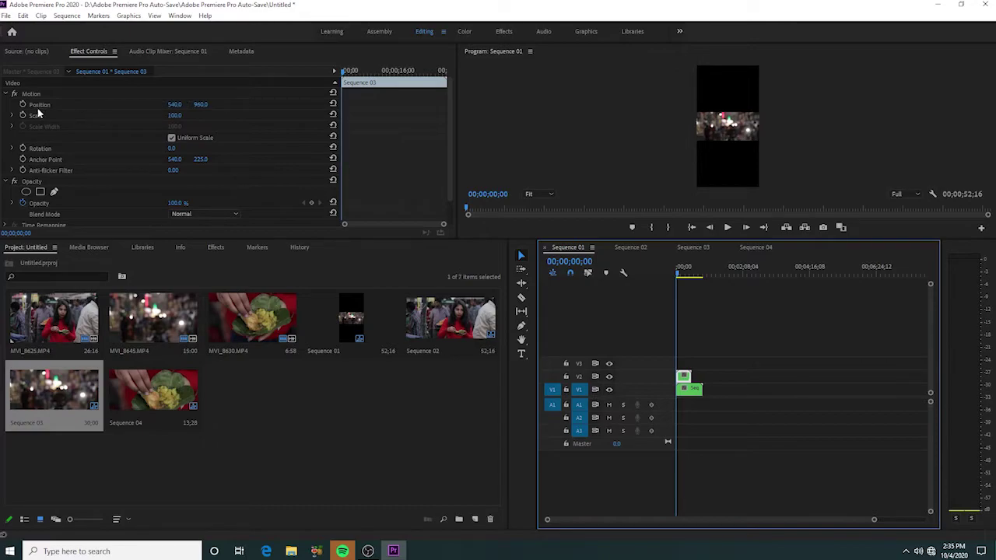
- Move Sequence 03 to Position Y 1596 and scale it to 112
left_click(203, 104)
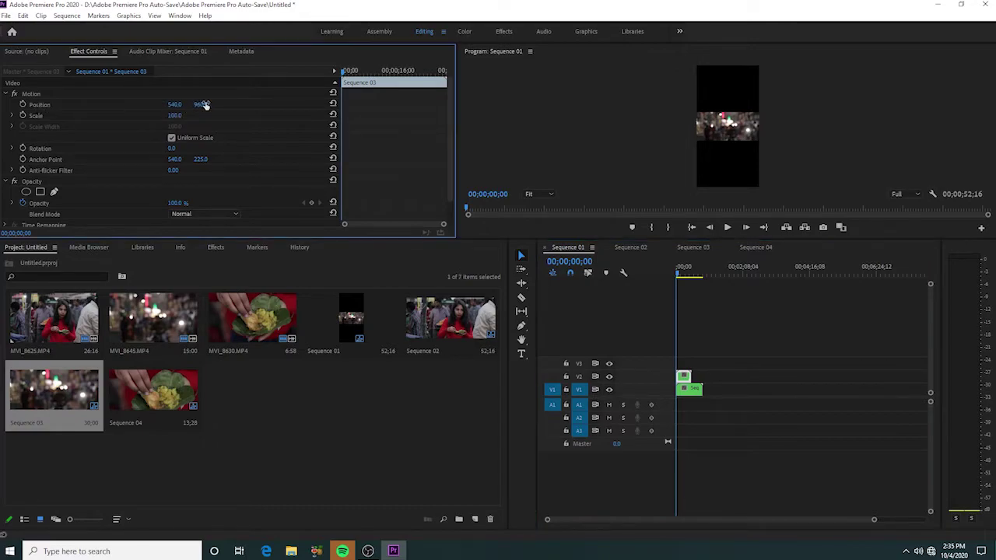
key("Up")
key("Up")
key("Up")
key("Up")
key("Up")
key("Up")
key("Up")
key("Up")
key("Up")
key("Up")
key("Up")
key("Up")
key("Up")
key("Up")
key("Up")
key("Up")
key("Up")
key("Up")
key("Up")
key("Up")
key("Up")
key("Up")
key("Up")
key("Up")
key("Up")
key("Up")
key("Up")
key("Up")
key("Up")
key("Up")
key("Up")
key("Up")
key("Up")
key("Up")
key("Up")
key("Up")
key("Up")
key("Up")
key("Up")
key("Up")
key("Up")
key("Up")
key("Up")
key("Up")
key("Up")
key("Up")
key("Up")
key("Up")
key("Up")
key("Up")
key("Up")
key("Up")
key("Up")
key("Up")
key("Up")
key("Up")
key("Up")
key("Up")
key("Up")
key("Up")
key("Up")
key("Up")
key("Up")
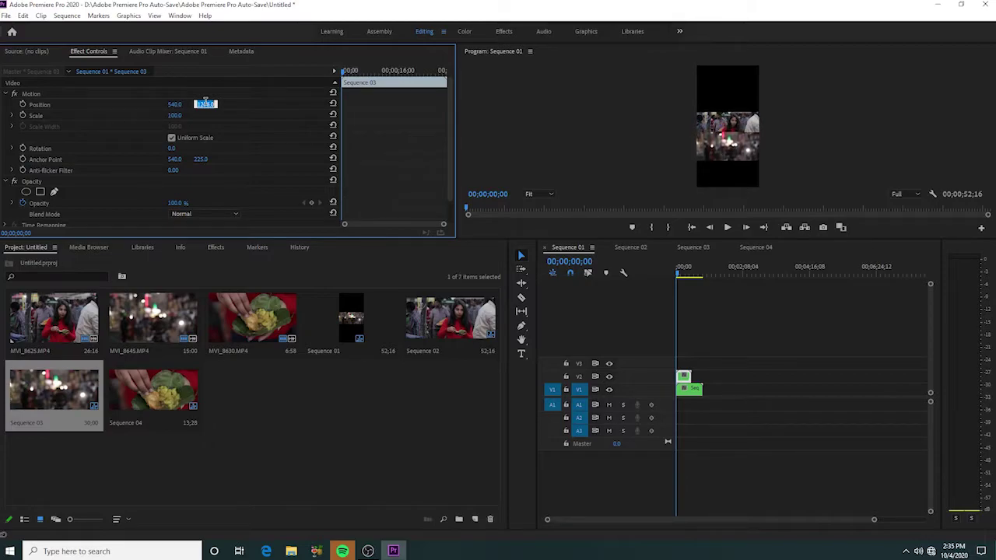
key("Up")
key("Up")
key("Up")
key("Up")
key("Up")
key("Up")
key("Up")
key("Up")
key("Up")
key("Up")
key("Up")
key("Up")
key("Up")
key("Up")
key("Up")
key("Up")
key("Up")
key("Up")
key("Up")
key("Up")
key("Up")
key("Up")
key("Up")
key("Up")
key("Up")
key("Up")
key("Up")
key("Up")
key("Up")
key("Up")
key("Up")
key("Up")
key("Up")
key("Up")
key("Up")
key("Up")
key("Up")
key("Up")
key("Up")
key("Up")
key("Up")
key("Up")
key("Up")
key("Up")
key("Up")
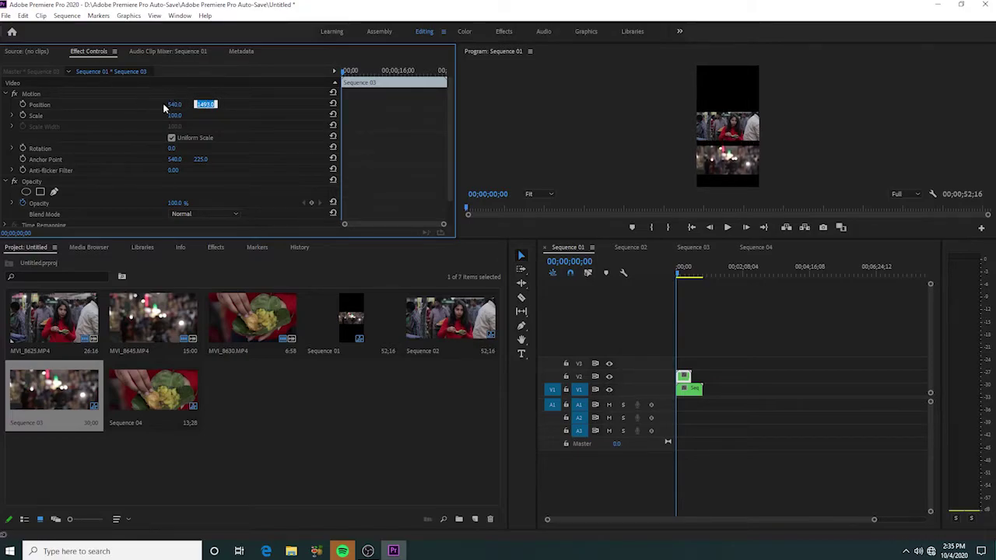
left_click(179, 115)
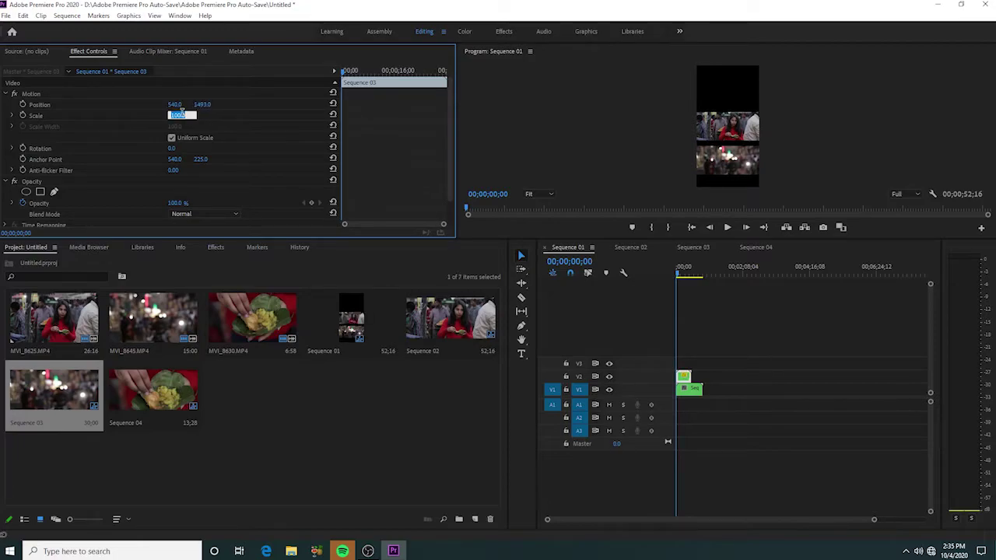
key("Up")
key("Up")
key("Up")
key("Up")
key("Up")
key("Up")
key("Up")
key("Up")
key("Up")
key("Up")
key("Up")
key("Up")
key("Up")
key("Up")
key("Up")
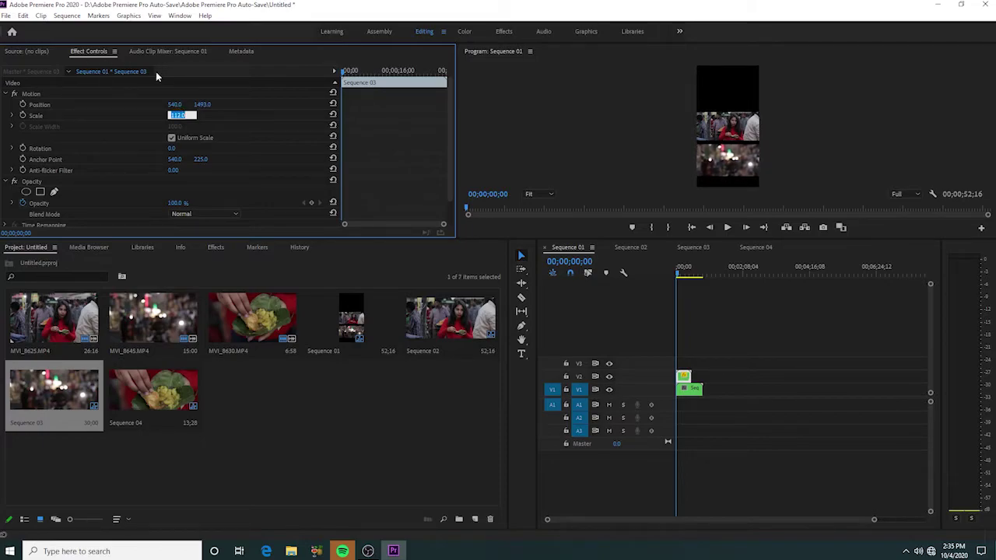
left_click(205, 103)
type("1596")
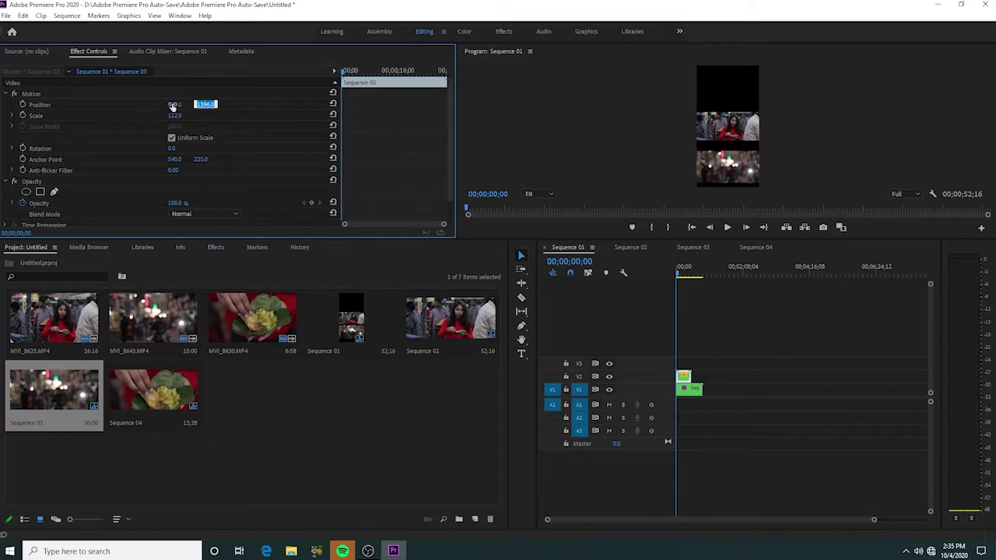
left_click(178, 115)
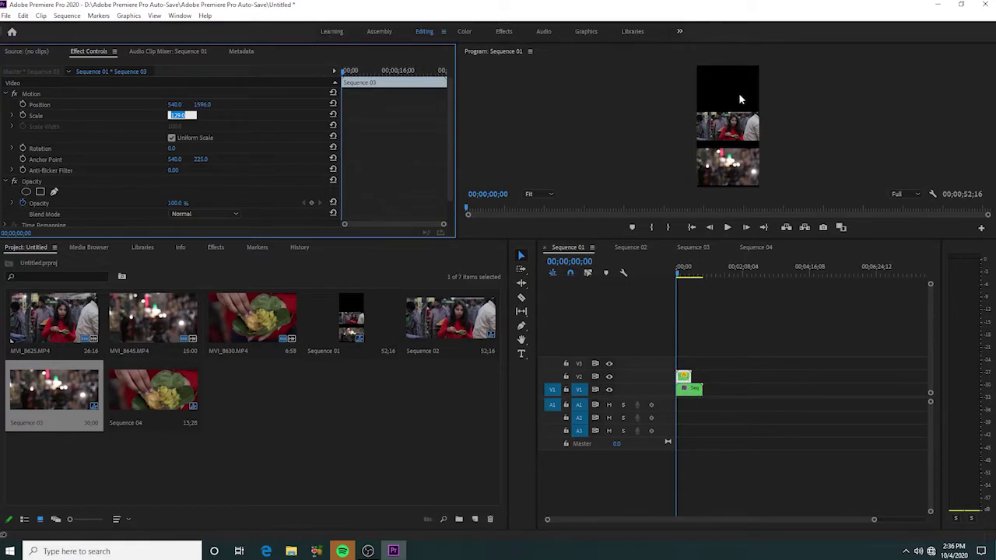
- Increase Sequence 02's Scale on V1 so it fills the upper area, then deselect
left_click(686, 393)
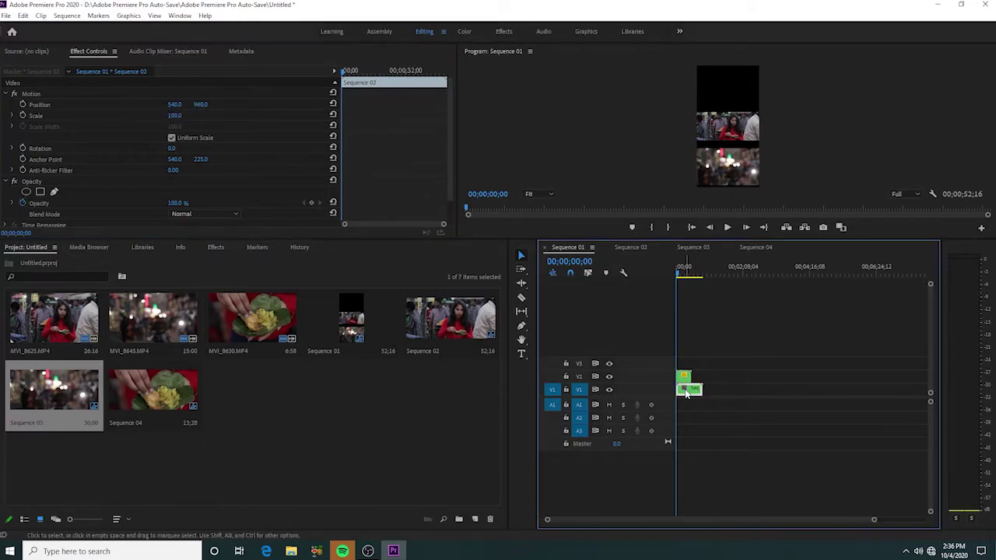
left_click(180, 115)
key("Down")
key("Down")
key("Down")
key("Up")
key("Up")
key("Up")
key("Up")
key("Up")
key("Up")
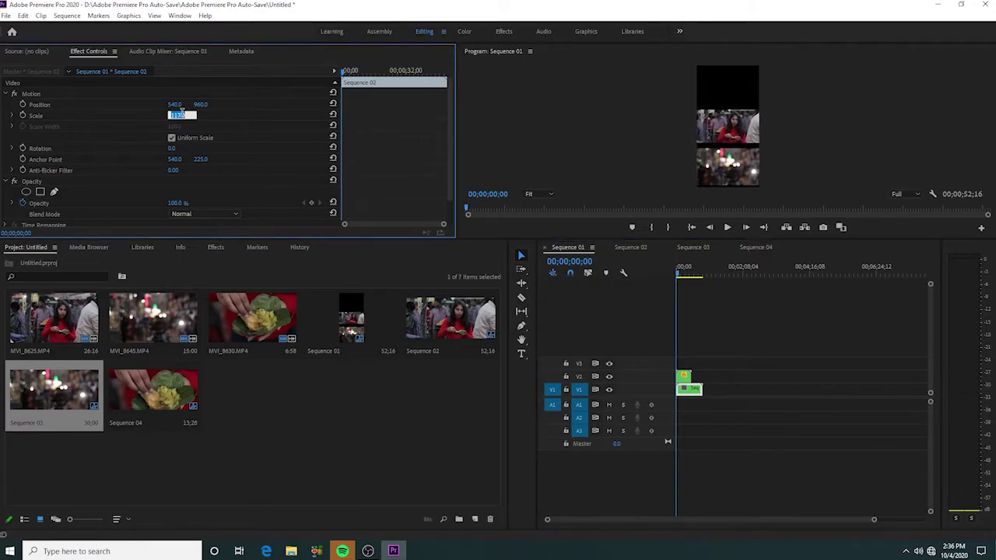
key("Up")
key("Up")
key("Up")
key("Up")
key("Up")
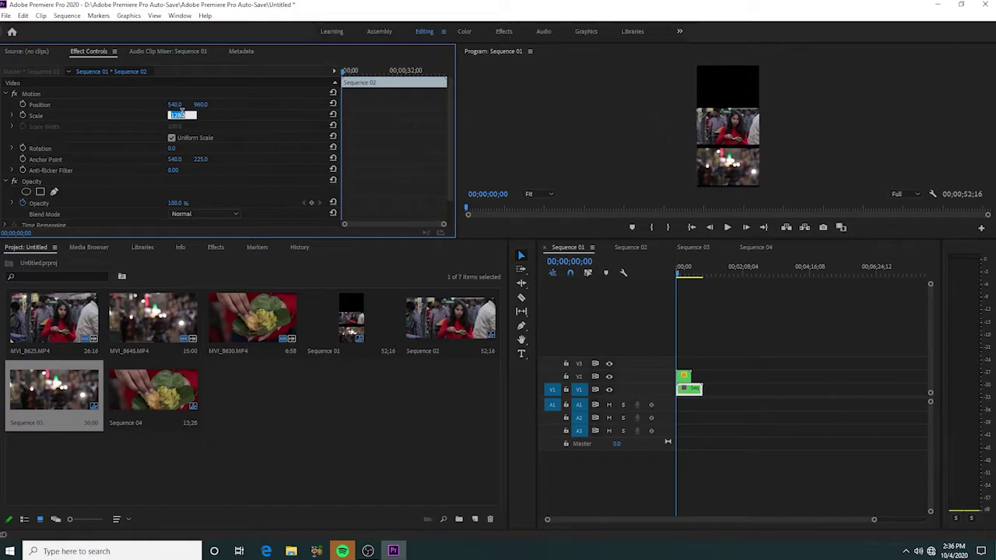
key("Up")
key("Up")
key("Up")
left_click(793, 407)
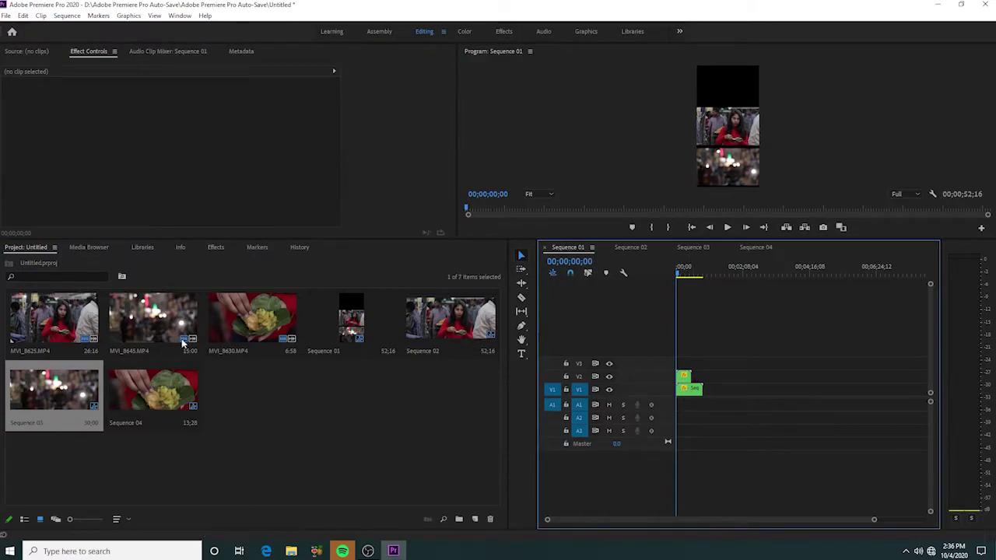
- Drop Sequence 04 onto V3, cut its A3 audio, and select the V3 clip
left_click_drag(140, 397, 679, 438)
left_click(679, 432)
right_click(678, 433)
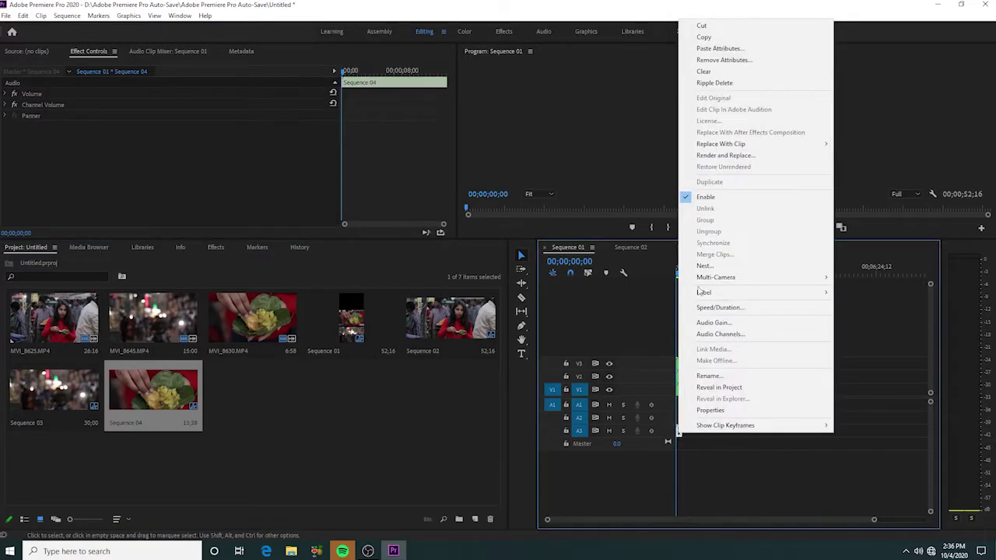
left_click(706, 27)
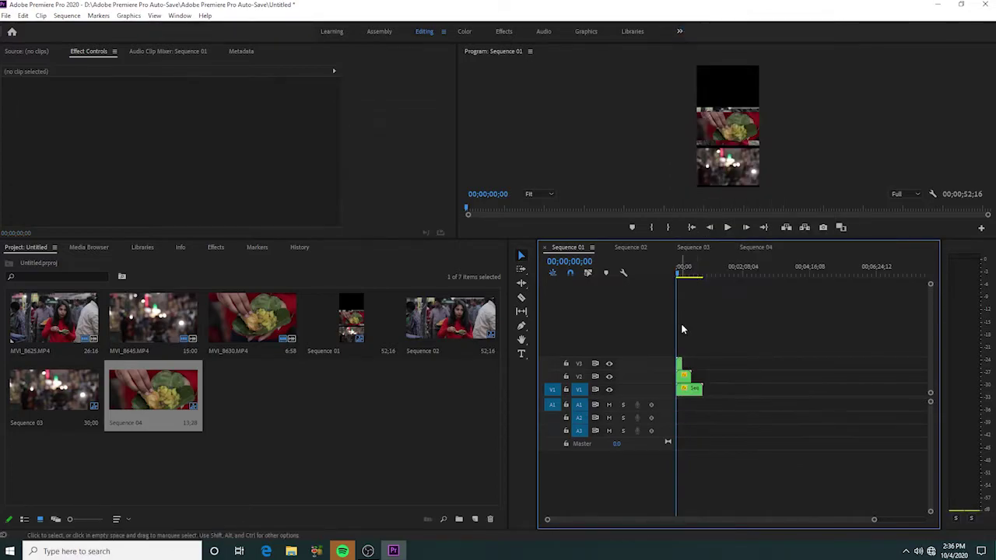
left_click(681, 365)
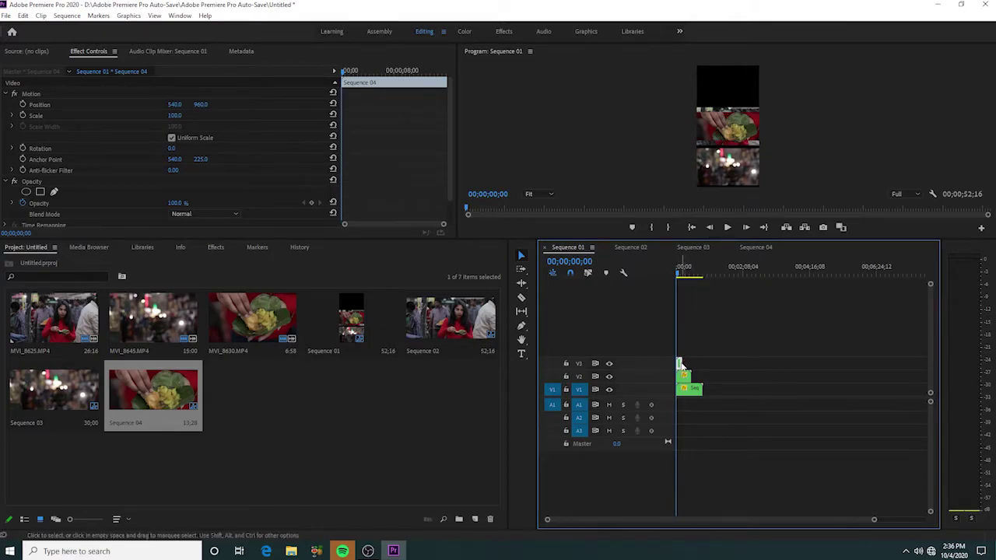
left_click(715, 365)
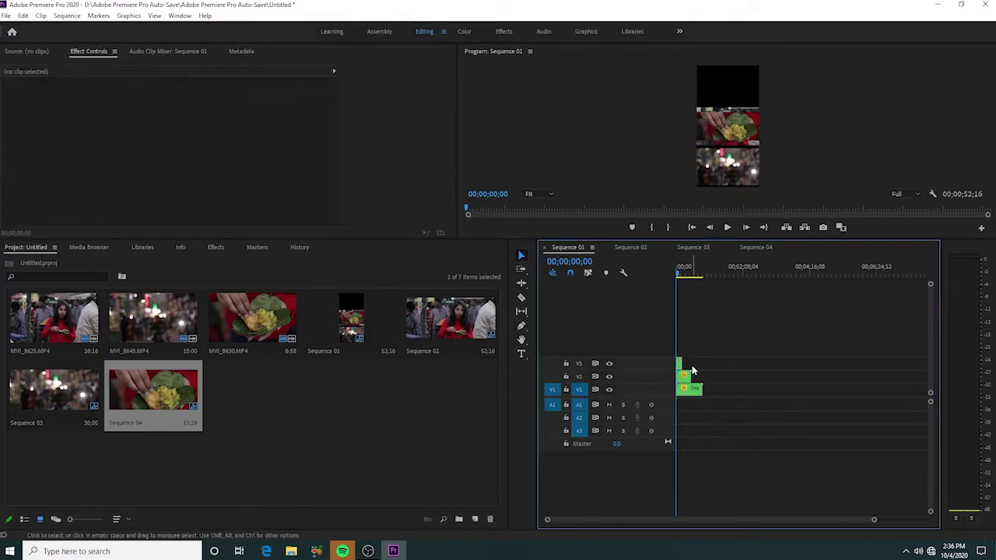
left_click(680, 365)
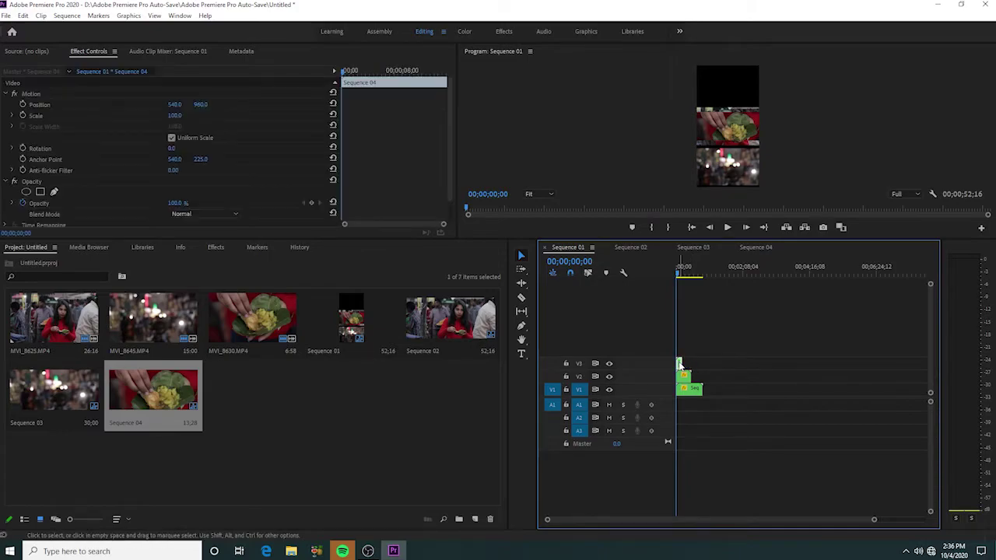
- Set Sequence 04 to Scale 133 and Position 540, 317, then enlarge the Program Monitor
left_click(179, 116)
scroll(181, 115, "up", 5)
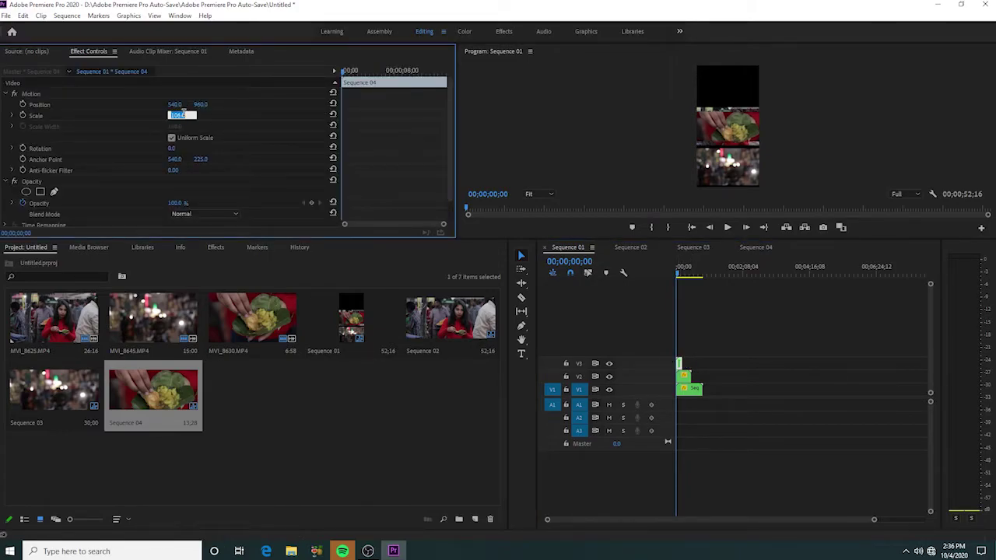
scroll(181, 115, "up", 5)
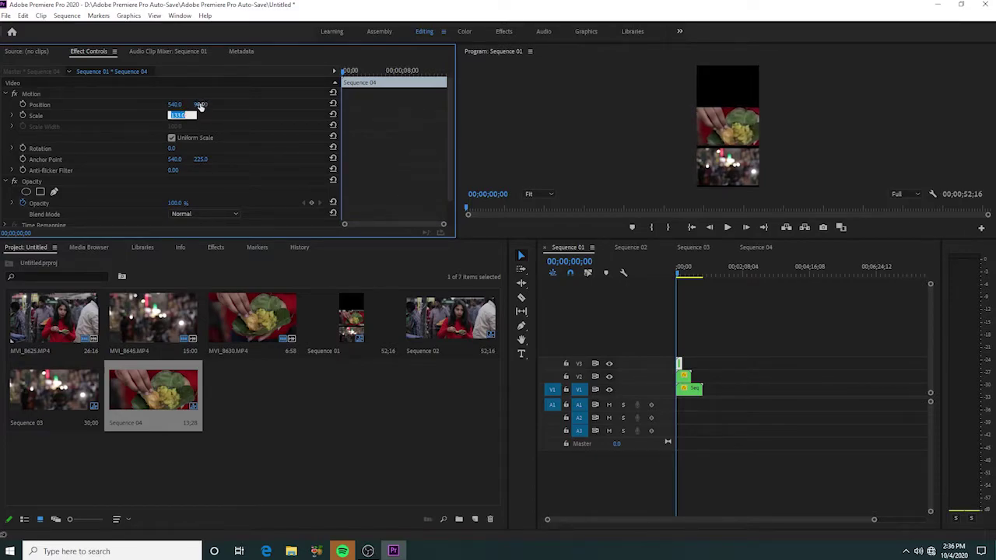
left_click(204, 104)
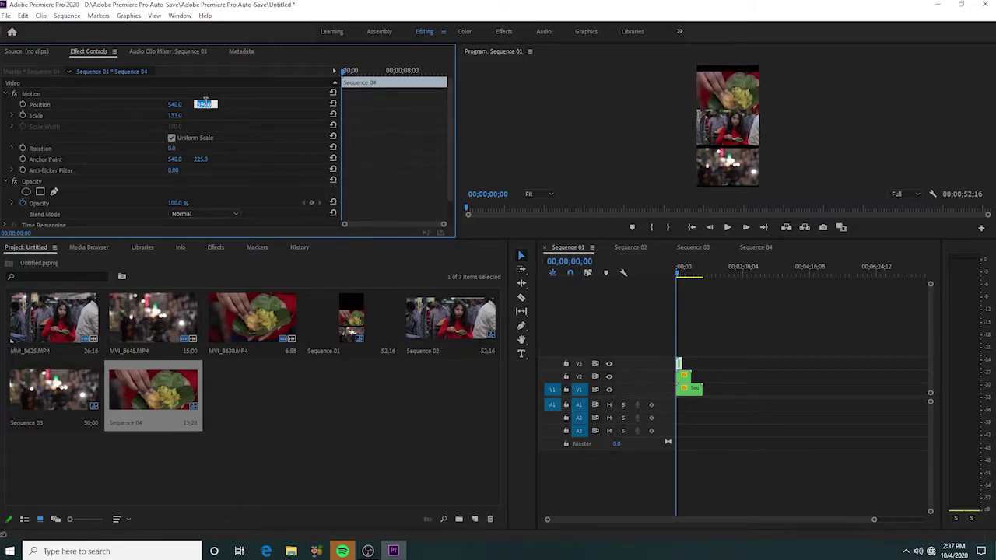
key("Up")
key("Up")
key("Up")
key("Up")
key("Up")
key("Up")
key("Up")
key("Up")
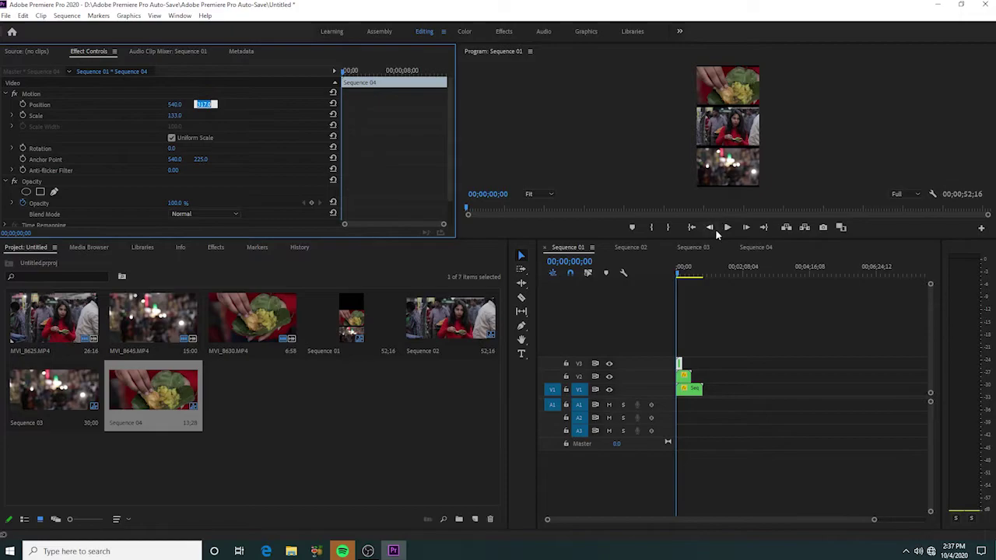
left_click_drag(716, 239, 768, 470)
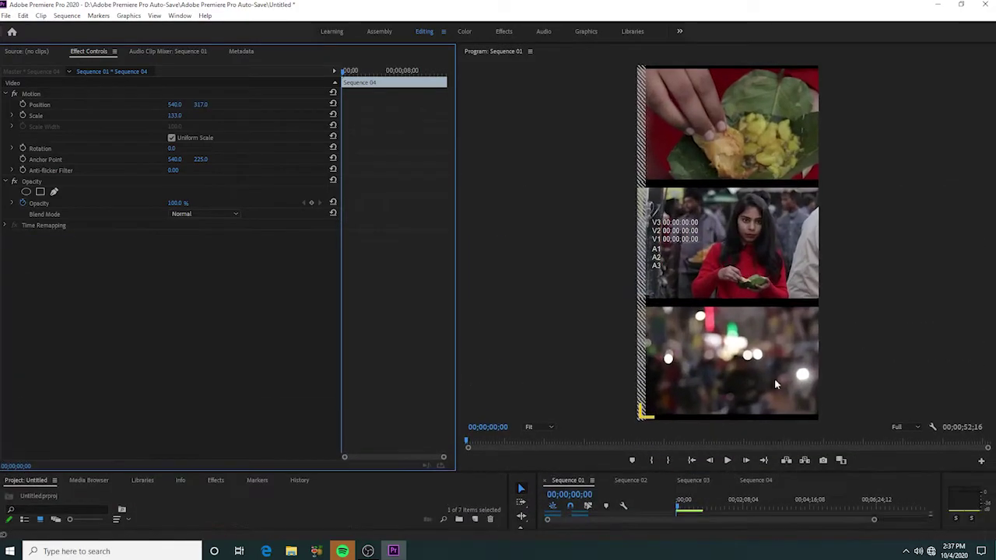
- Play the stacked sequence, stop at 00;00;15;17, then shrink the preview to show the timeline
left_click(728, 461)
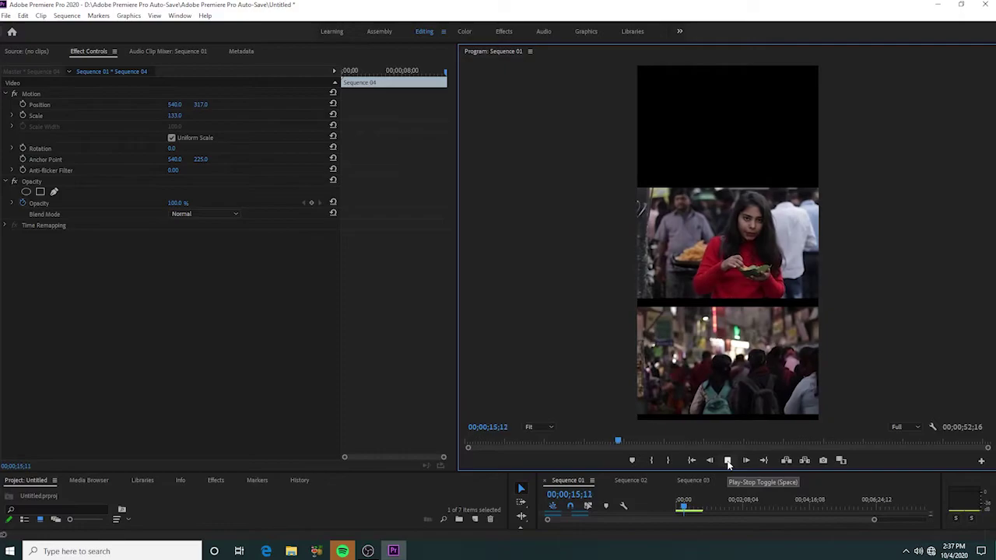
left_click(728, 463)
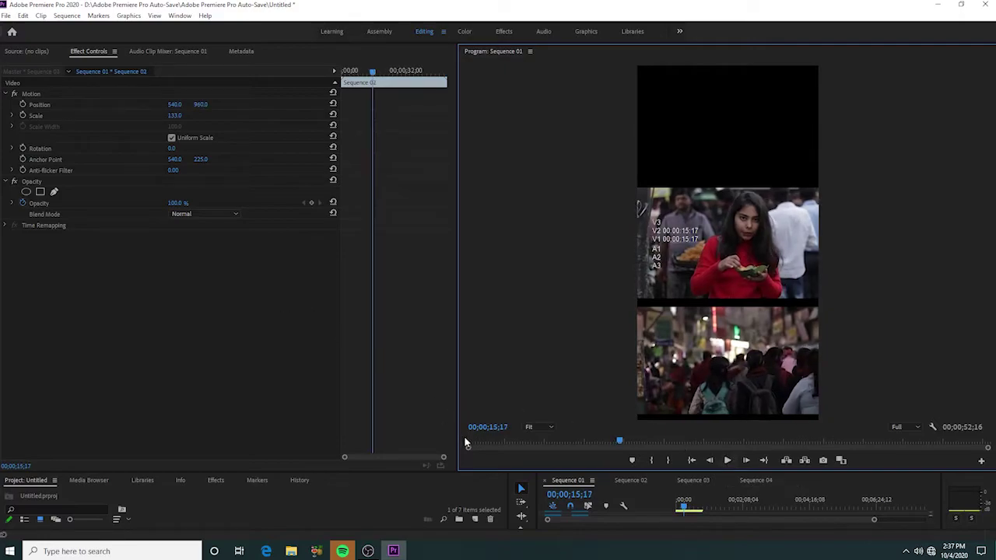
left_click_drag(467, 449, 507, 450)
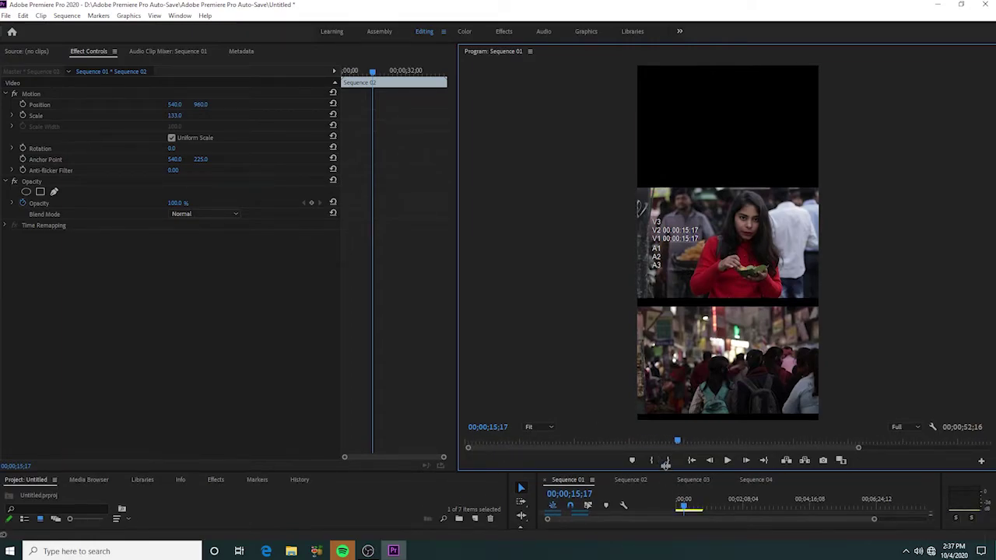
left_click_drag(665, 471, 669, 227)
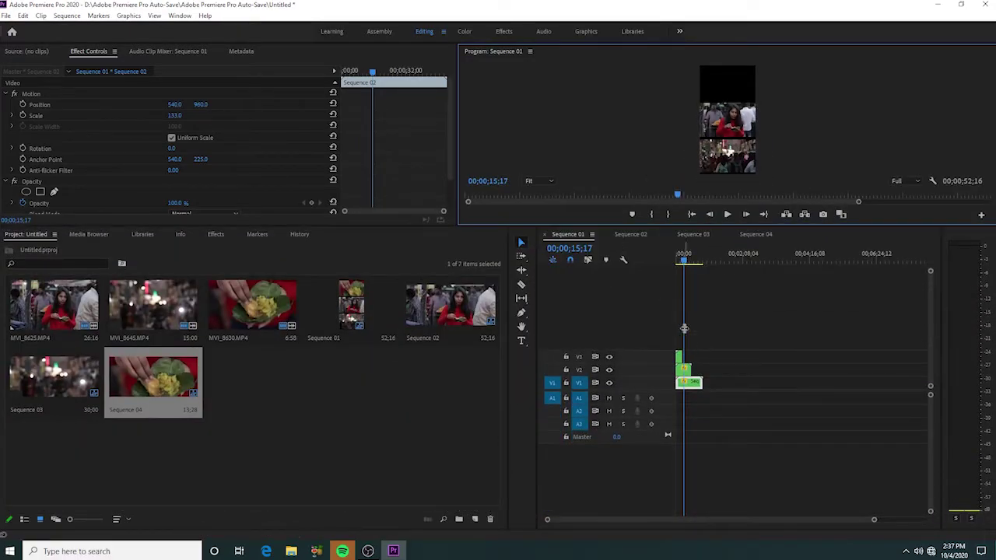
- Trim the V2 and V1 clips to end at 00;00;13;28, matching the food clip
left_click_drag(688, 262, 695, 254)
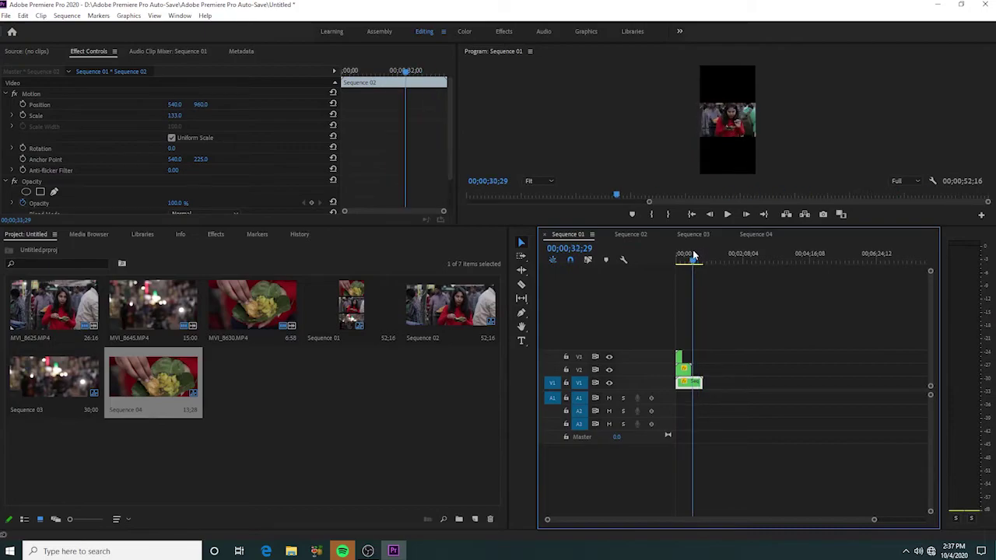
left_click_drag(695, 254, 677, 255)
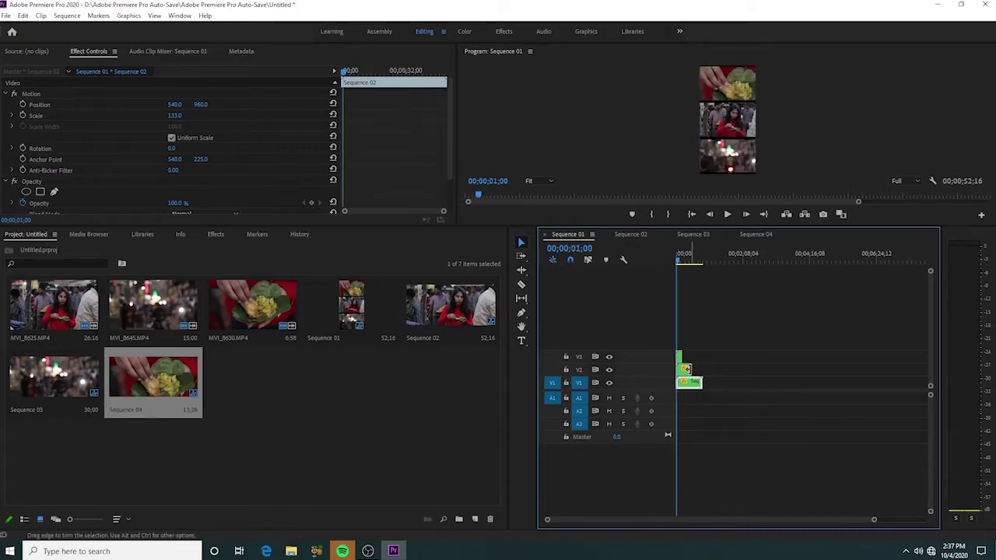
mouse_move(690, 369)
left_mouse_down()
mouse_move(682, 371)
mouse_move(692, 381)
left_mouse_up()
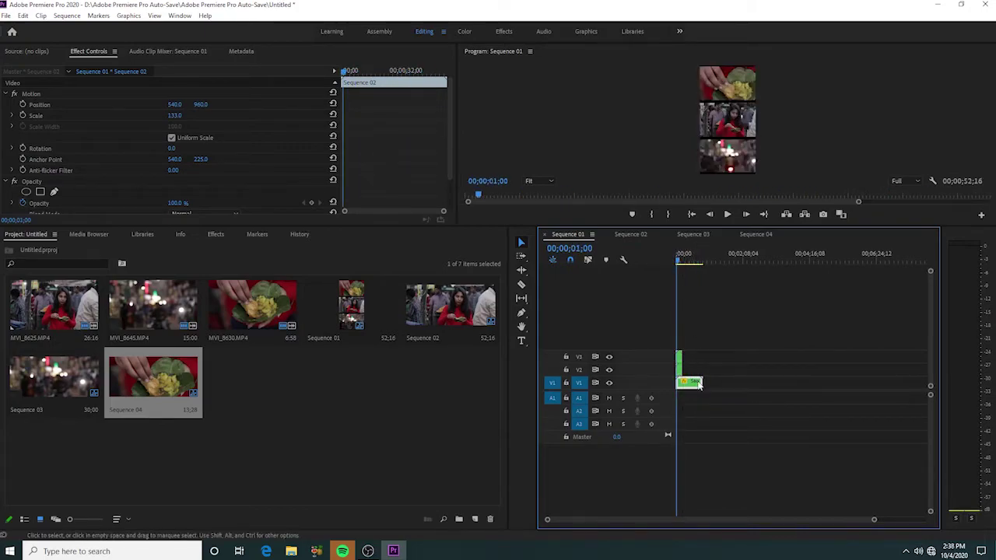
left_click_drag(693, 381, 680, 381)
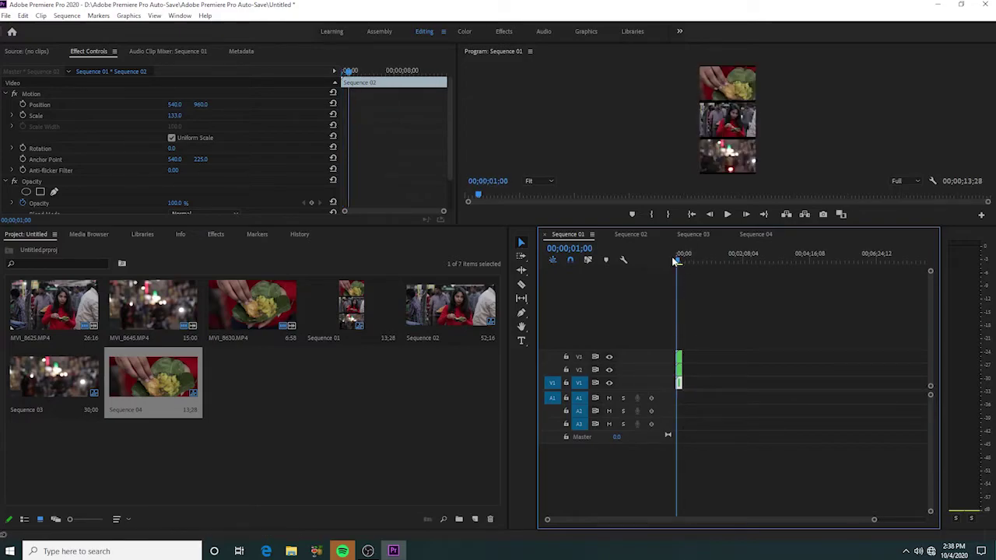
- Play back and scrub the trimmed 13;28 sequence to confirm all three panels stay filled
left_click(725, 217)
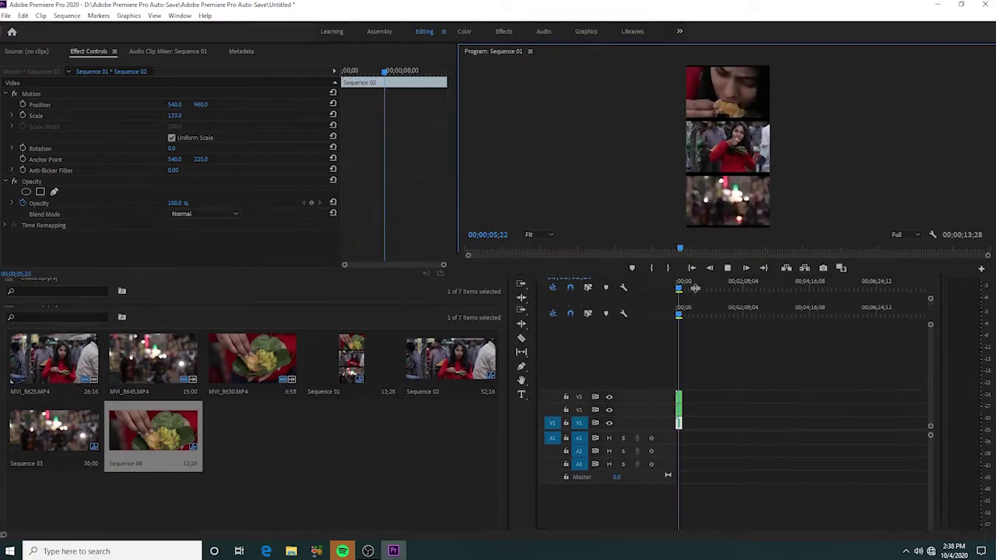
left_click_drag(695, 288, 689, 449)
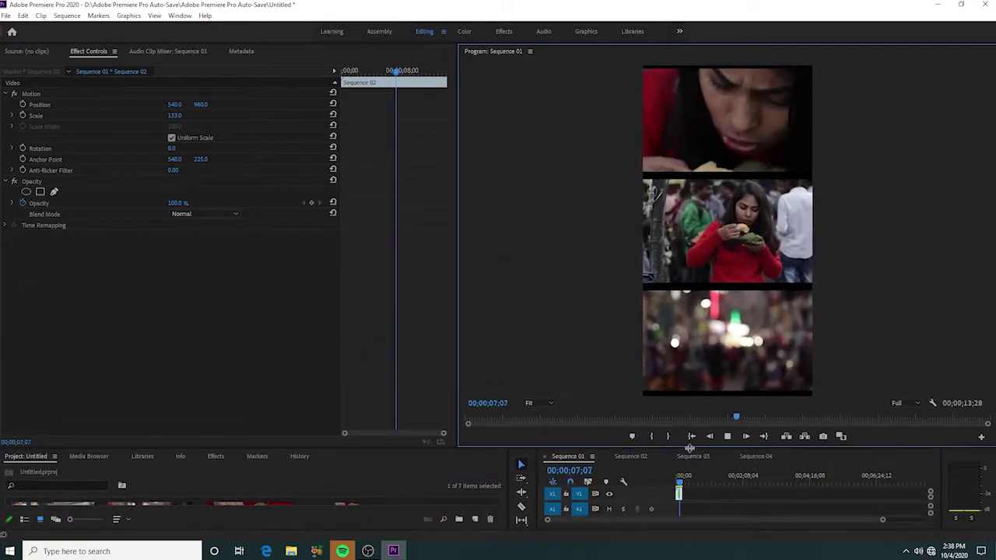
left_click_drag(690, 449, 682, 309)
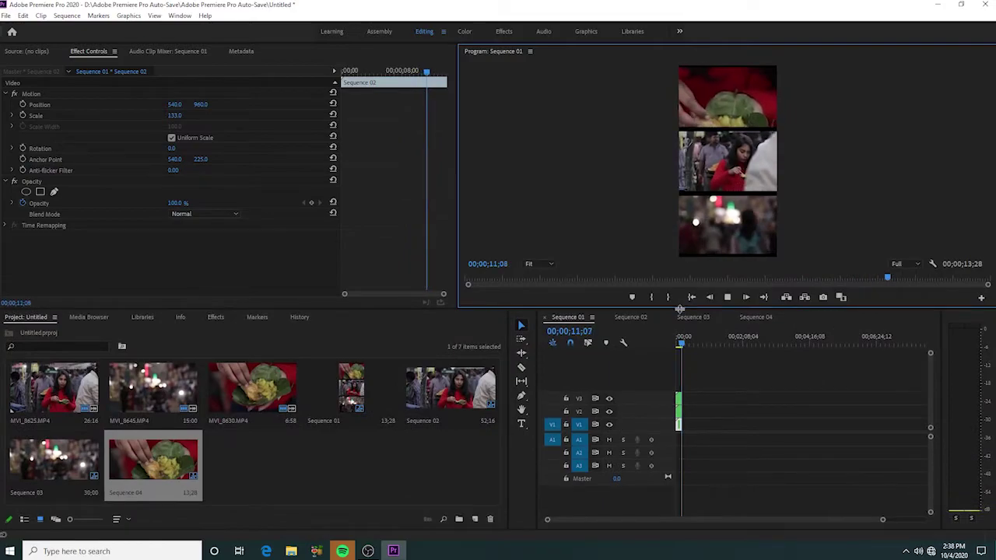
left_click_drag(680, 345, 687, 338)
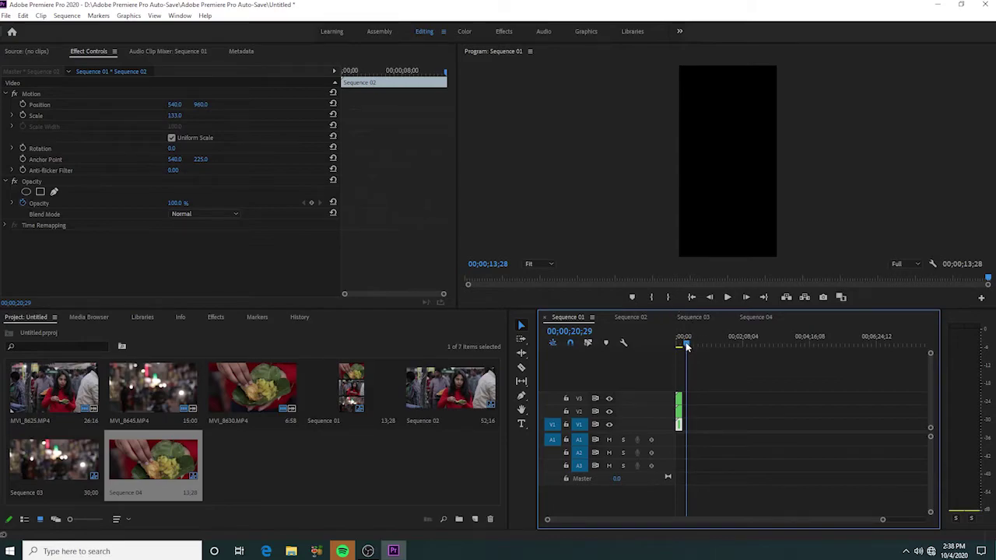
left_click_drag(684, 340, 671, 349)
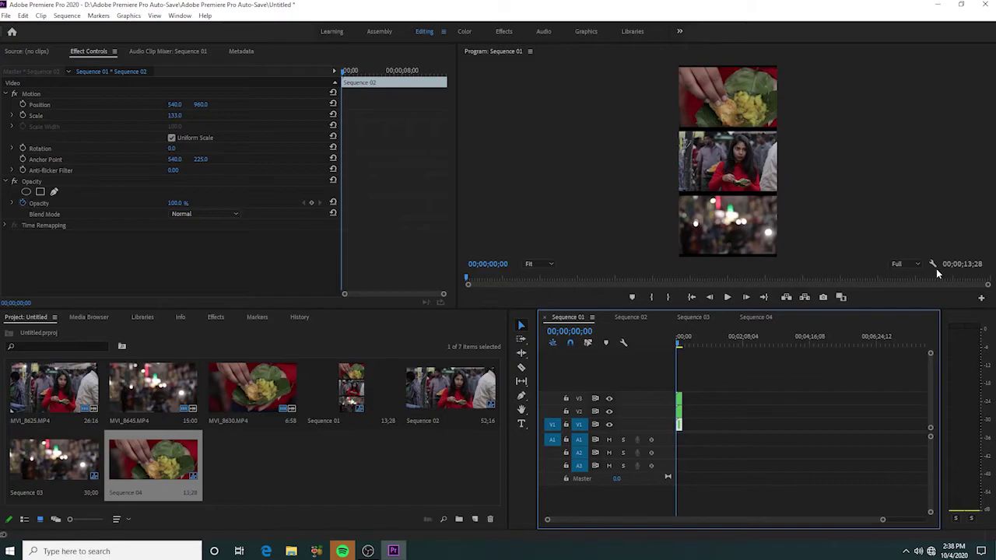
left_click(6, 16)
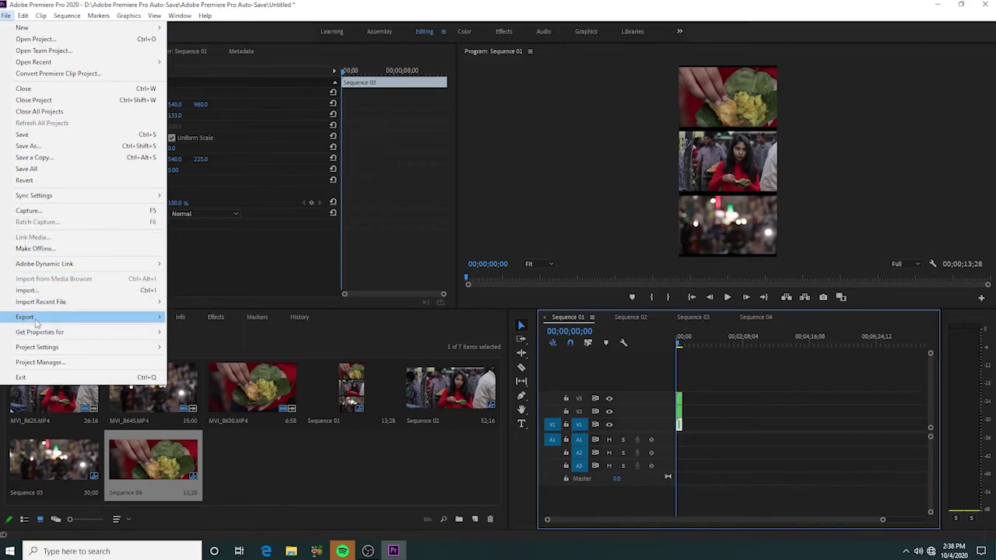
- Open Export Settings for Sequence 01 and enable Render at Maximum Depth
mouse_move(36, 322)
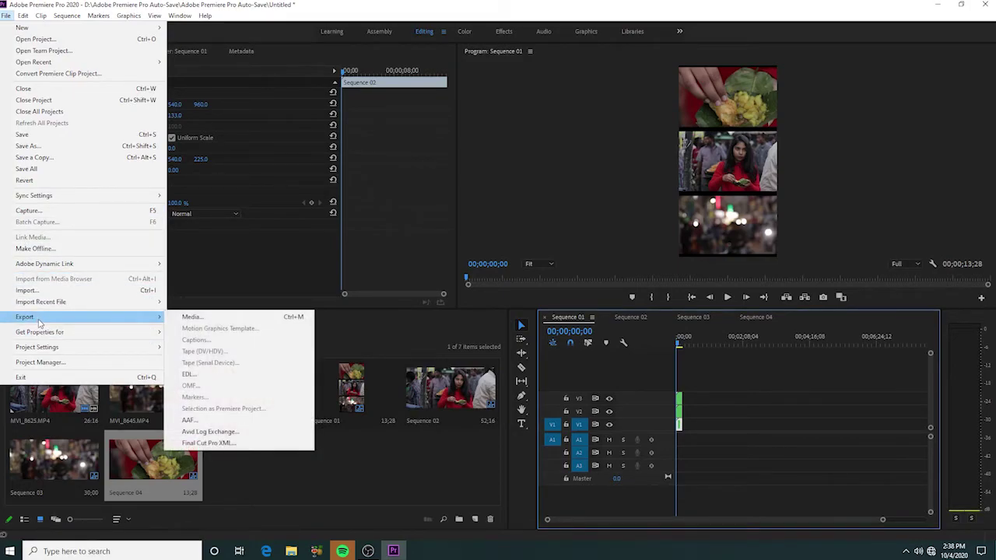
left_click(195, 317)
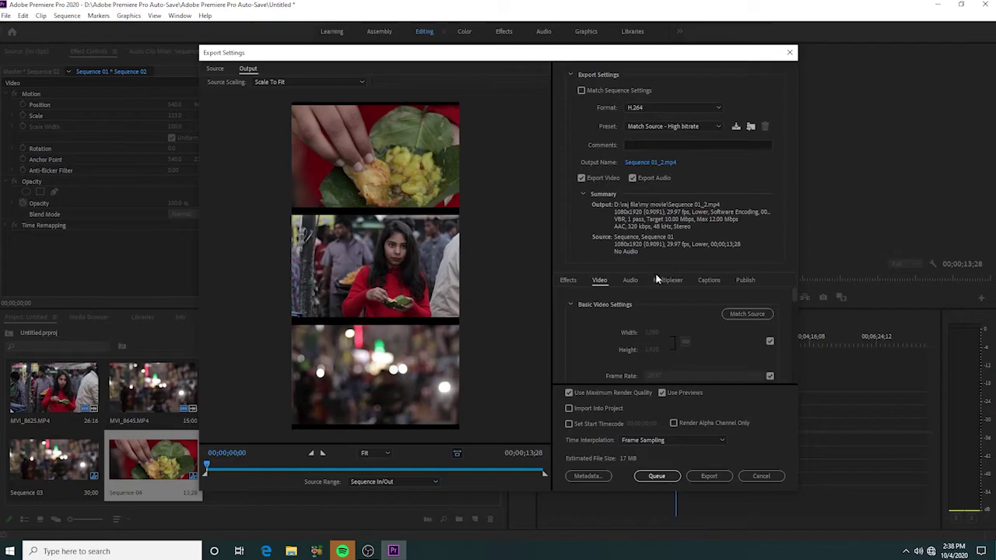
scroll(758, 315, "down", 3)
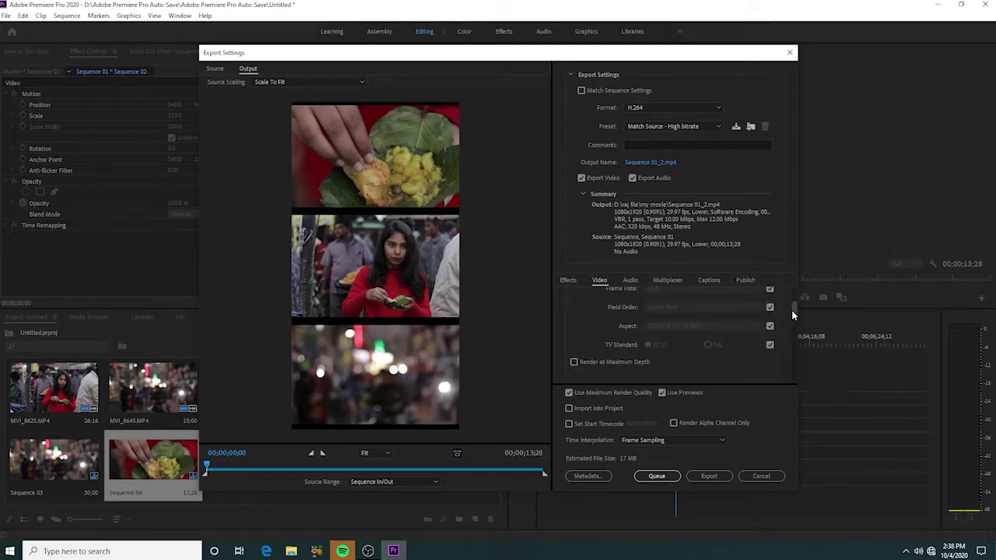
left_click_drag(793, 314, 793, 319)
left_click(573, 332)
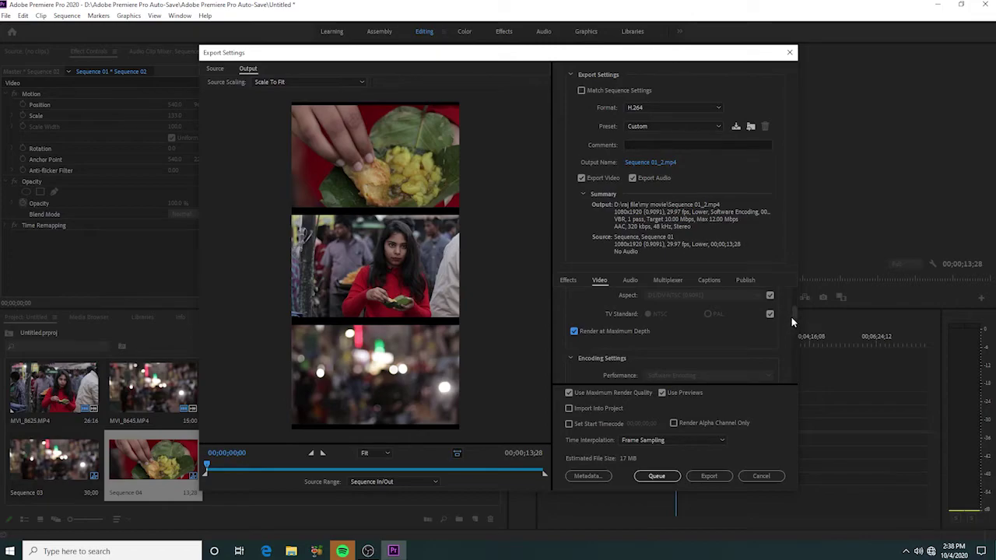
- Set the H.264 target bitrate to 11.71 Mbps and start the export
left_click_drag(794, 315, 794, 370)
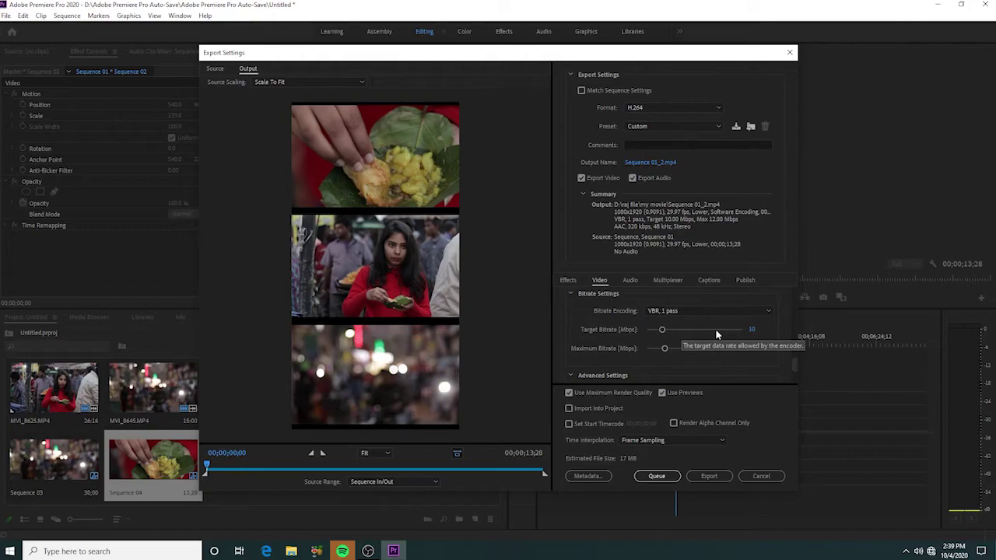
left_click_drag(664, 331, 669, 333)
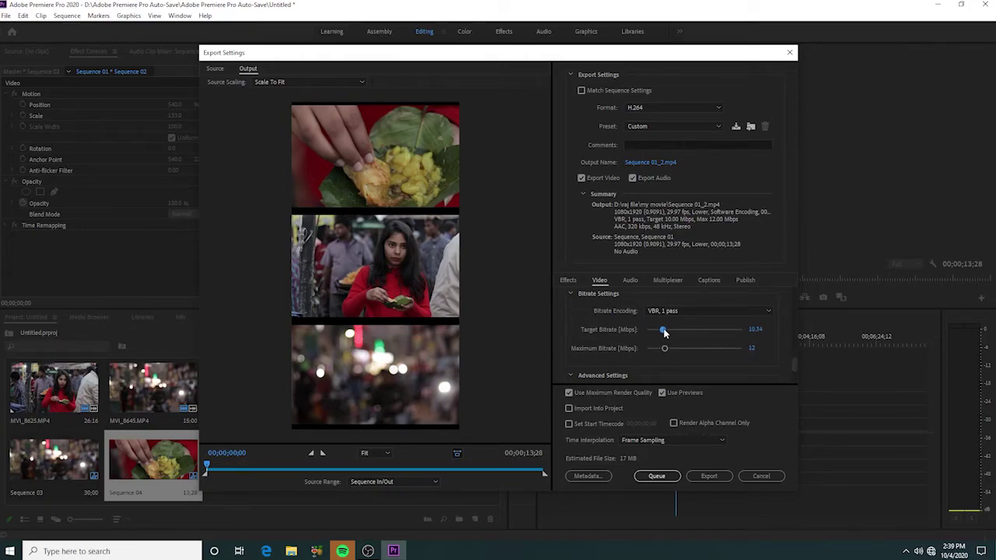
left_click_drag(666, 333, 666, 333)
left_click_drag(792, 362, 790, 378)
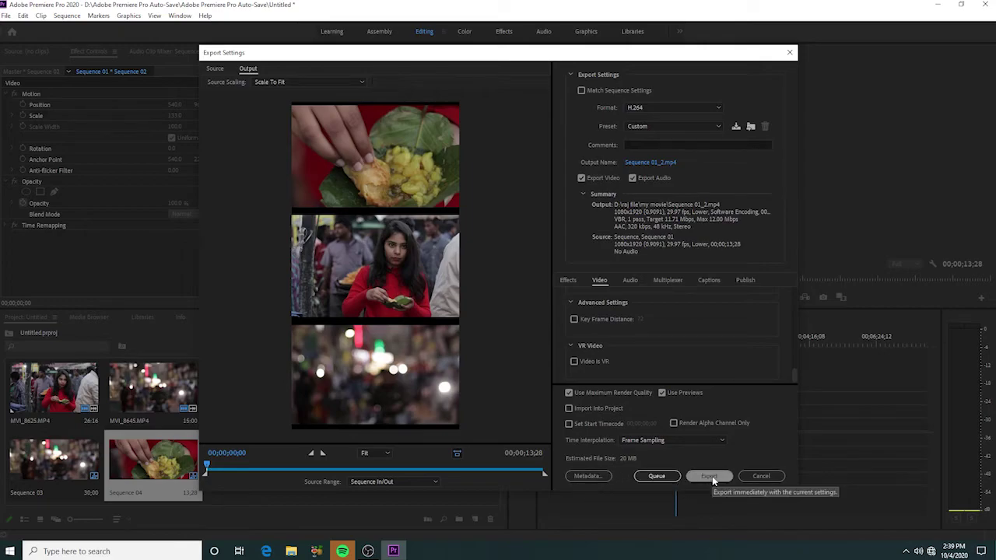
left_click_drag(793, 368, 792, 378)
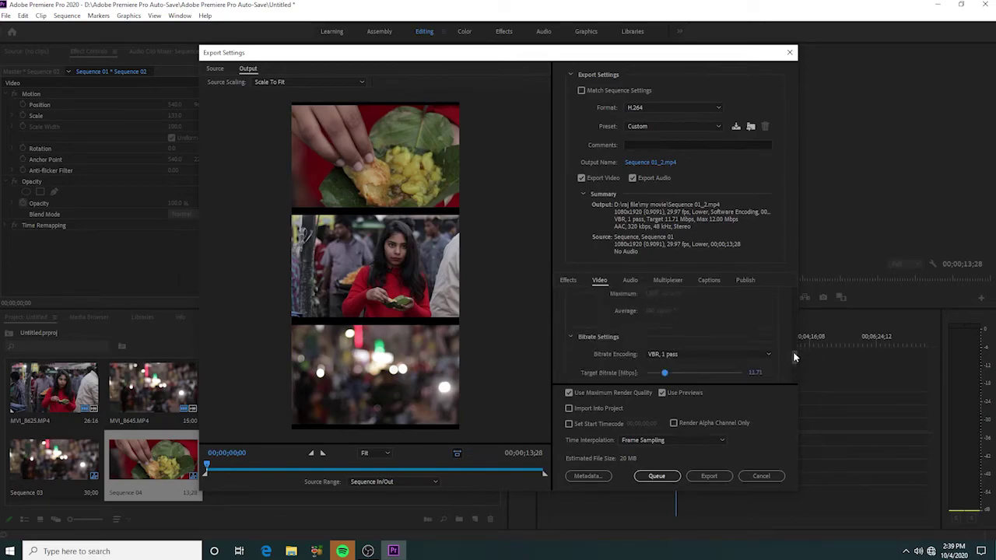
left_click(711, 476)
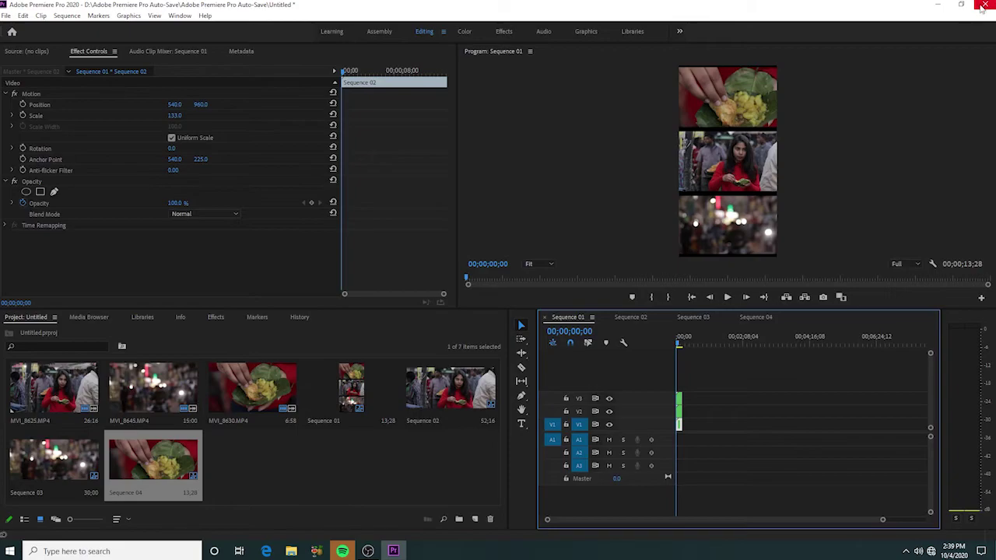
- Close Premiere Pro, saving Untitled.prproj when prompted
left_click(984, 5)
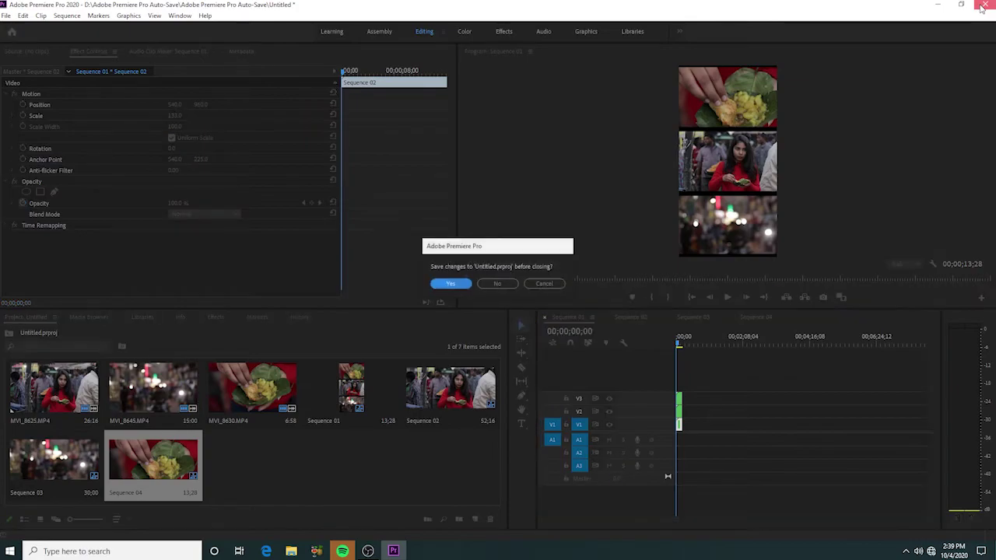
left_click(449, 285)
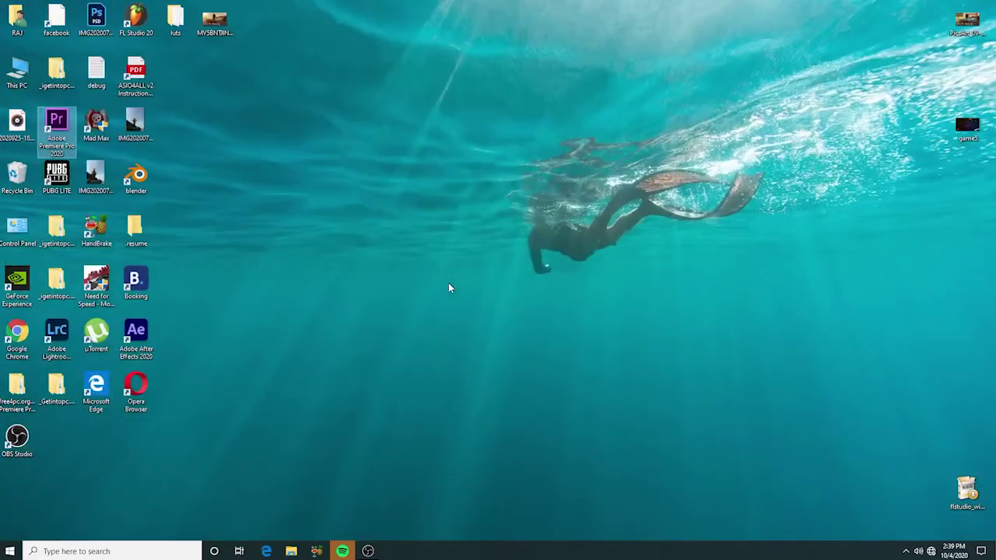
- Open the my story folder on New Volume (D:), widen the window, and scroll through it
double_click(18, 71)
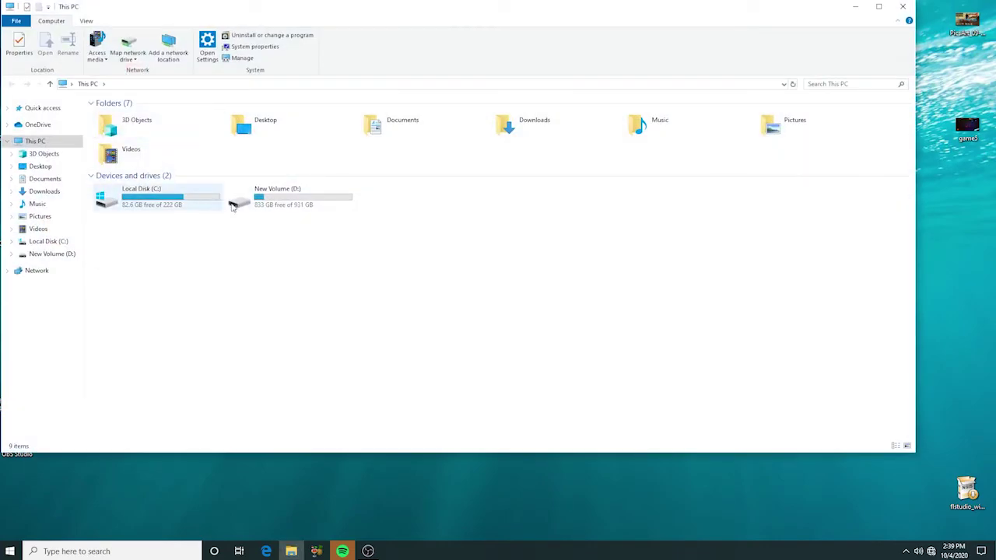
double_click(276, 196)
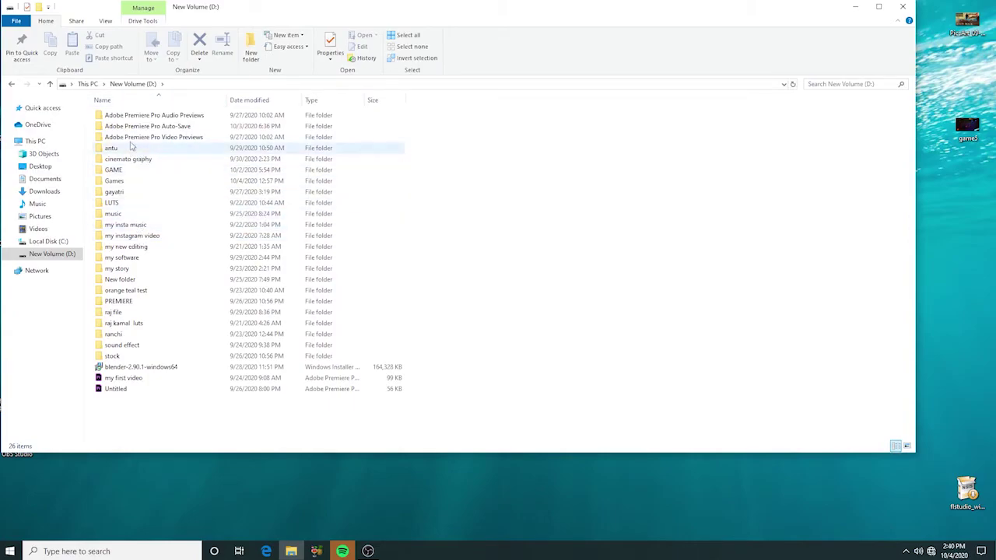
double_click(121, 270)
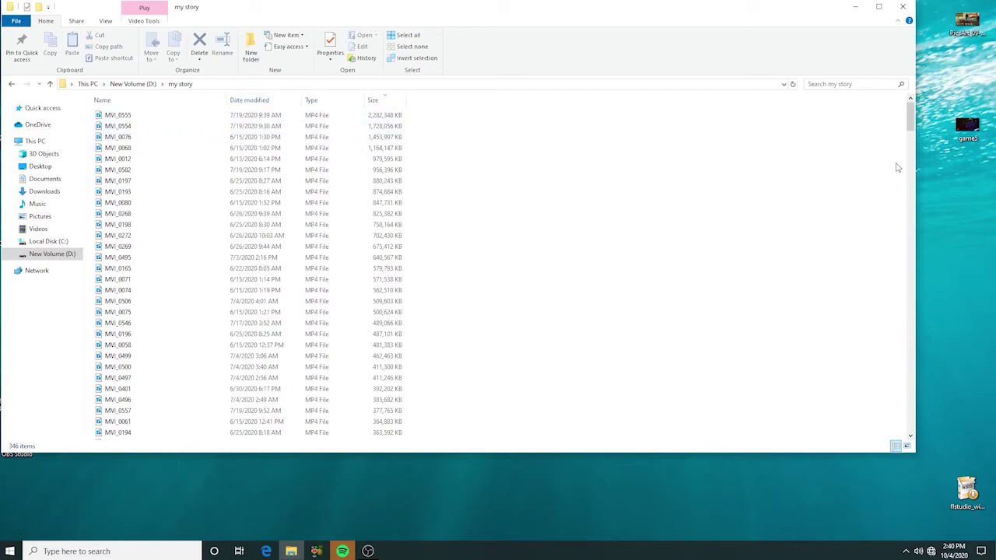
left_click_drag(918, 159, 994, 161)
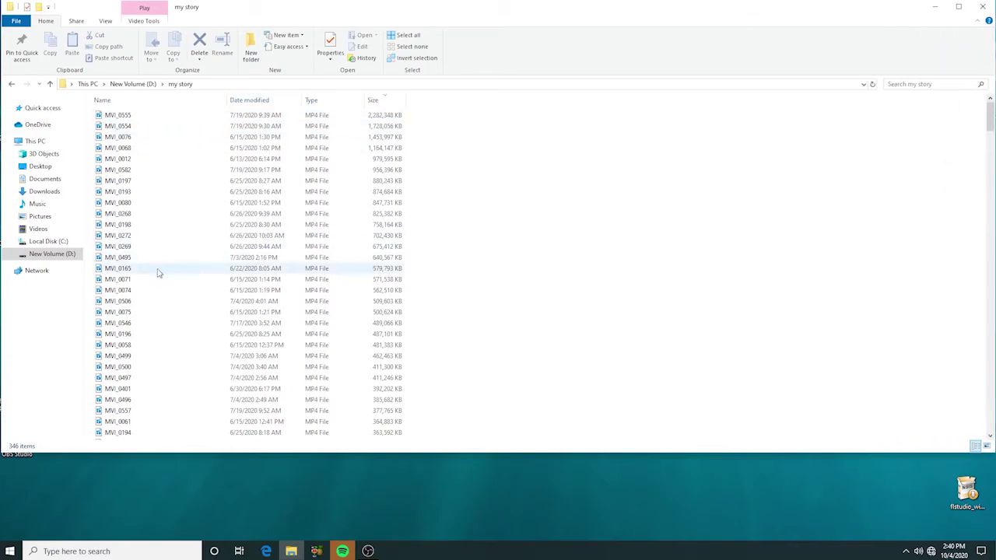
scroll(159, 236, "down", 5)
scroll(202, 381, "down", 15)
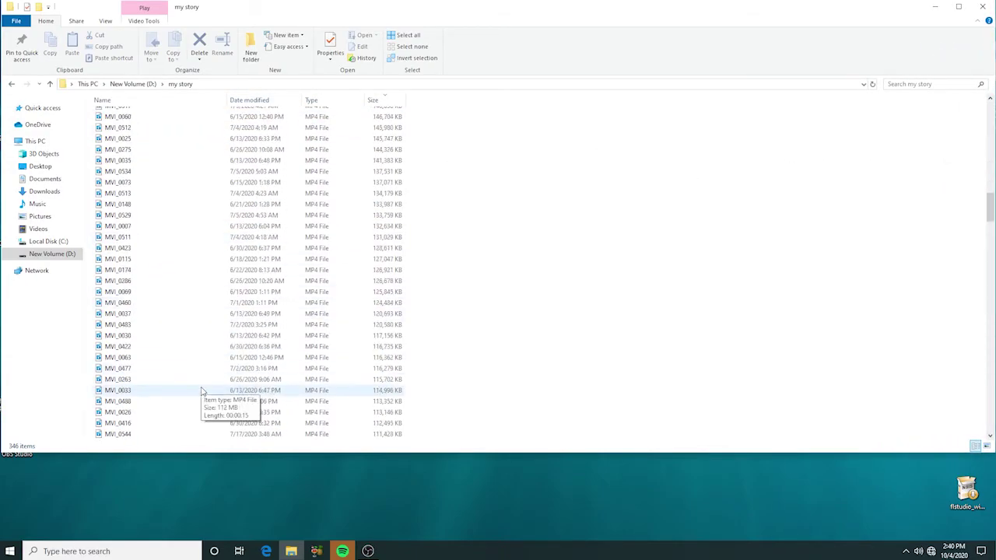
scroll(206, 424, "down", 8)
scroll(206, 426, "down", 7)
scroll(207, 430, "down", 7)
scroll(209, 435, "down", 8)
scroll(208, 434, "down", 10)
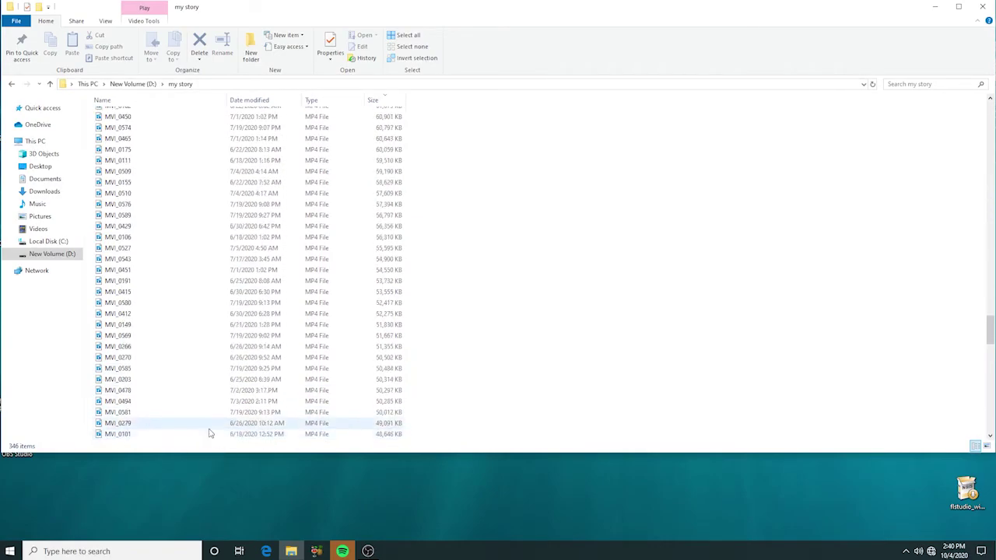
- Go back to This PC and open New Volume (D:) › raj file › my movie
left_click(11, 84)
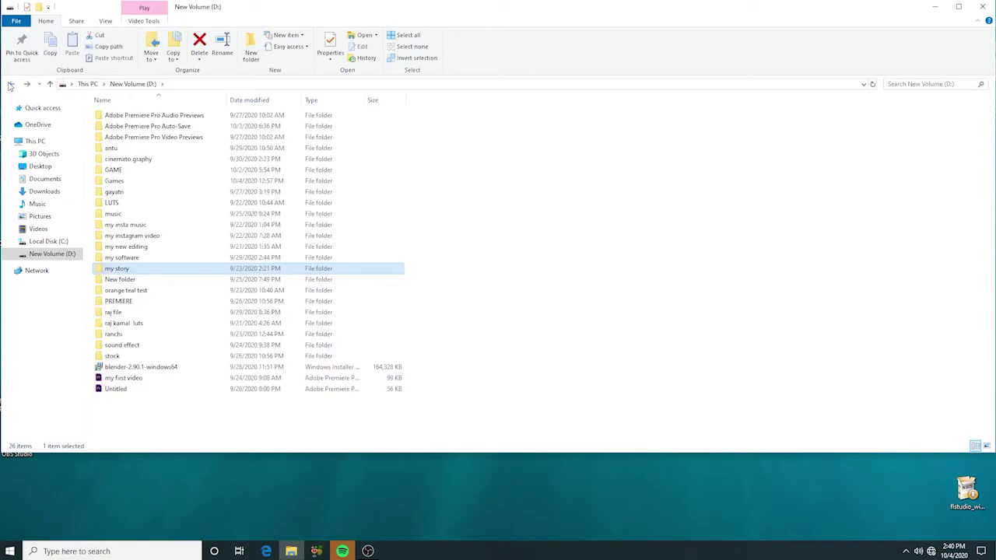
left_click(10, 84)
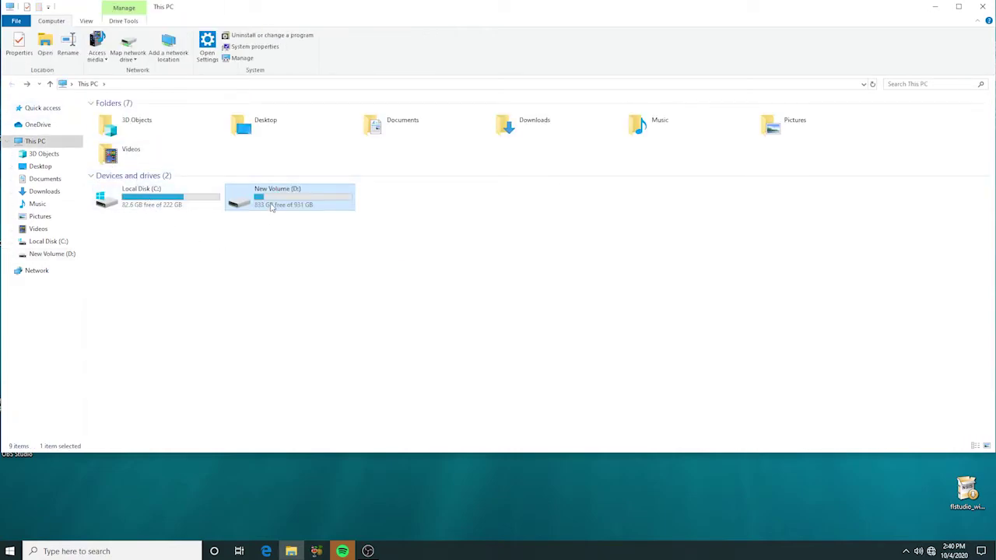
double_click(272, 207)
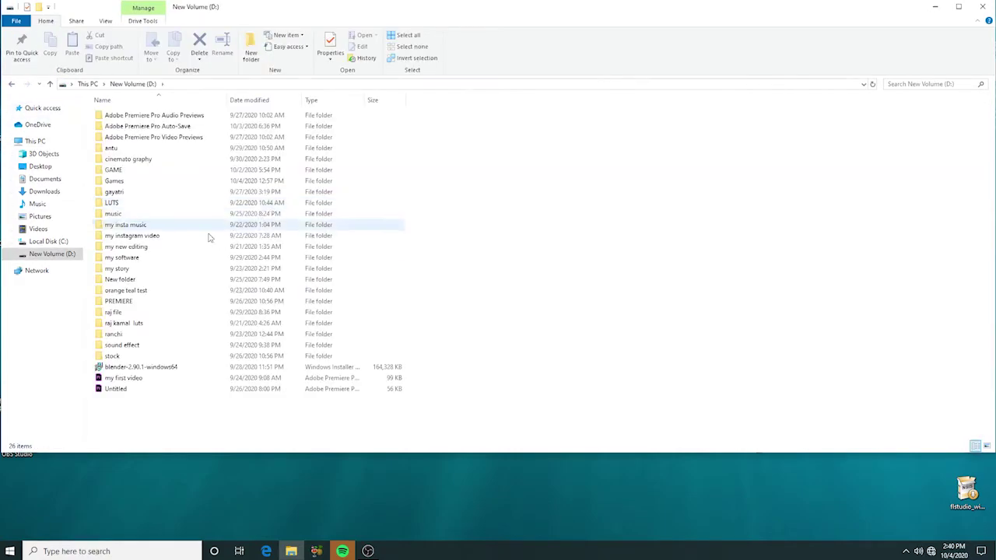
double_click(136, 312)
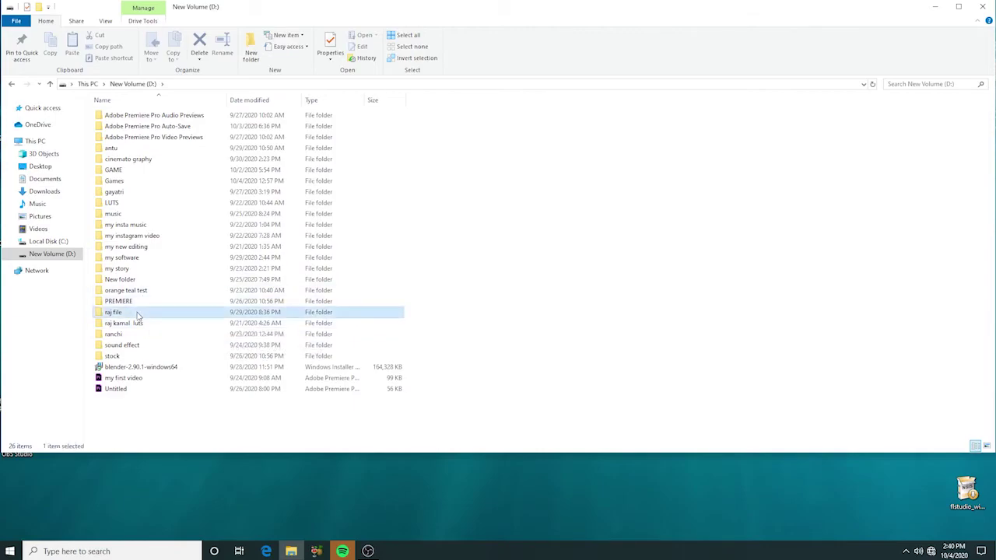
double_click(151, 116)
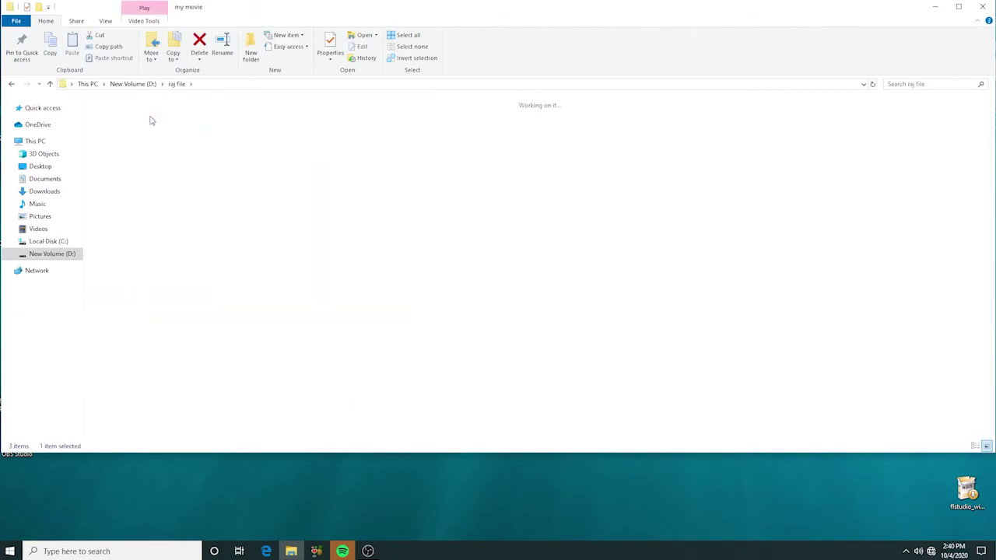
scroll(197, 169, "down", 2)
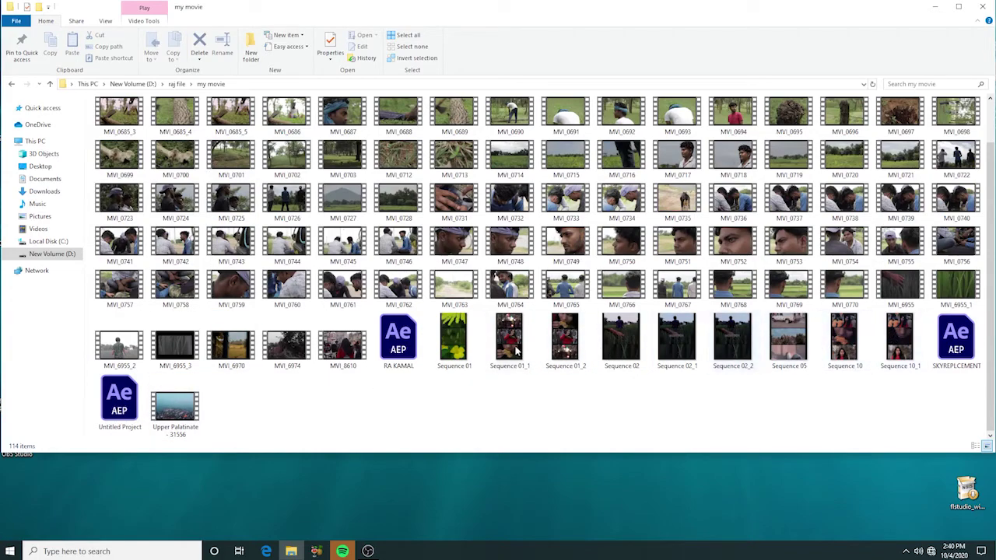
scroll(253, 308, "up", 2)
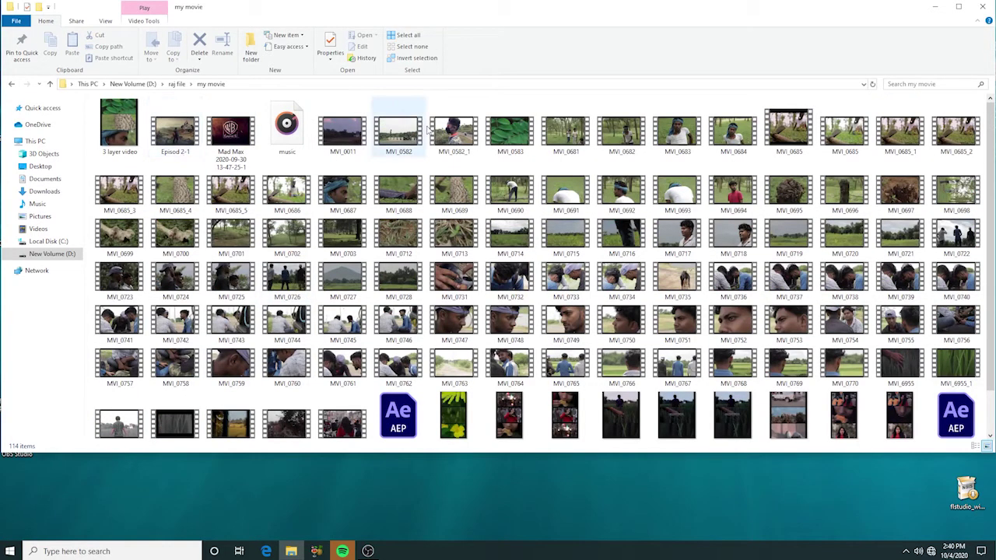
scroll(934, 233, "down", 2)
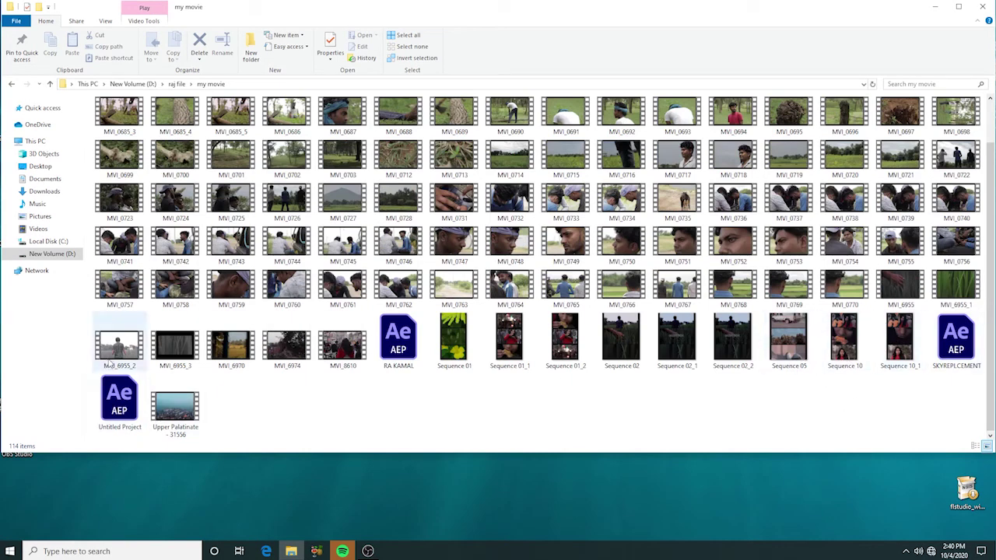
double_click(514, 348)
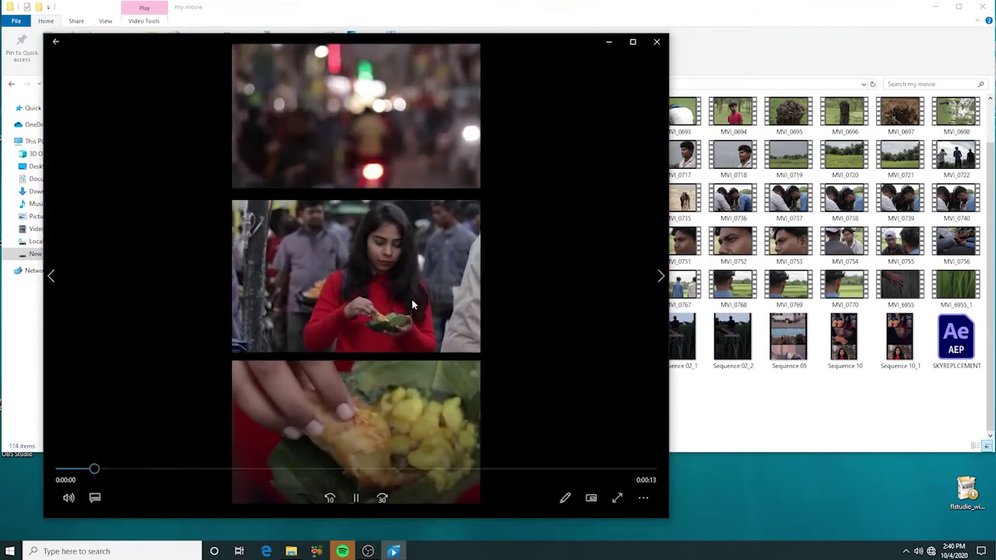
double_click(413, 305)
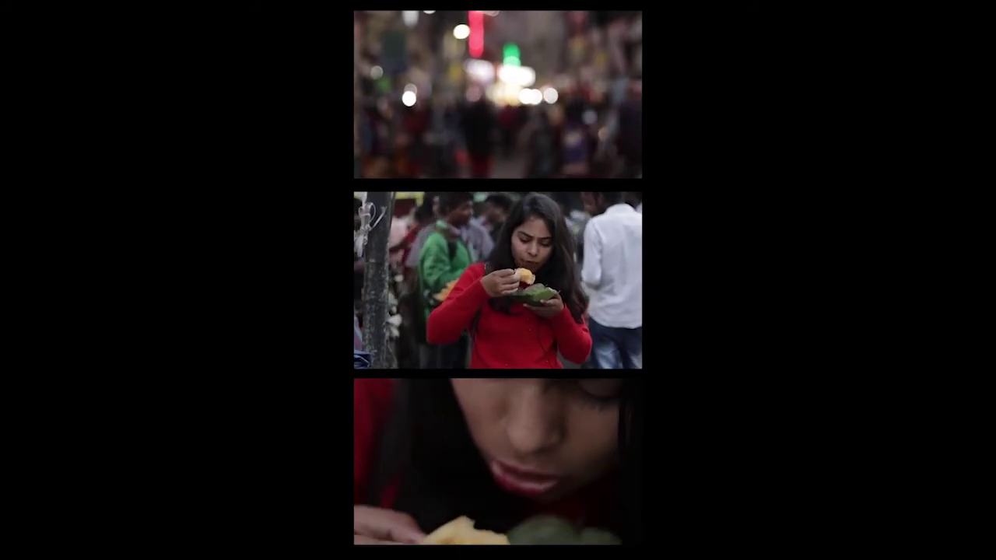
double_click(513, 116)
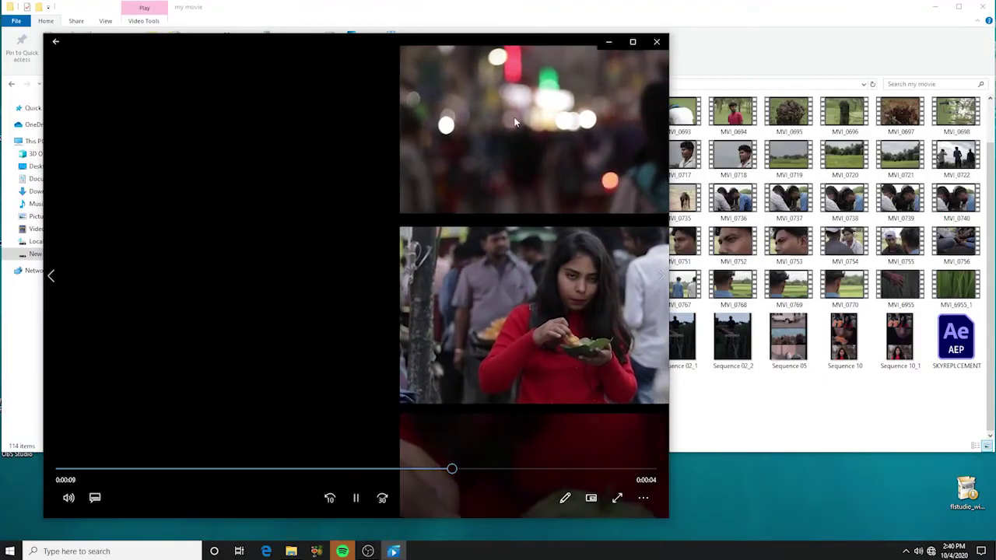
left_click(656, 42)
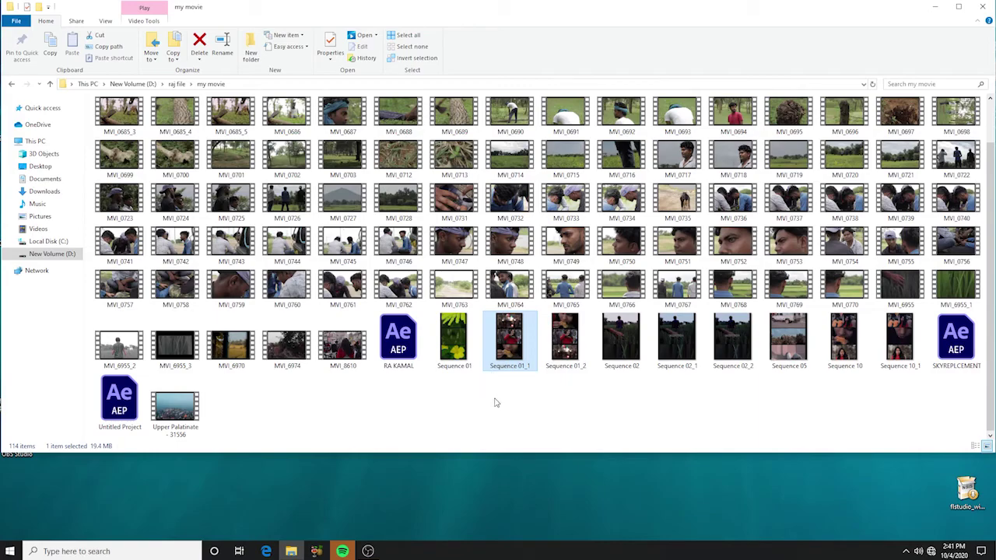
left_click(982, 6)
- Refresh the desktop nine times from its right-click menu
right_click(616, 82)
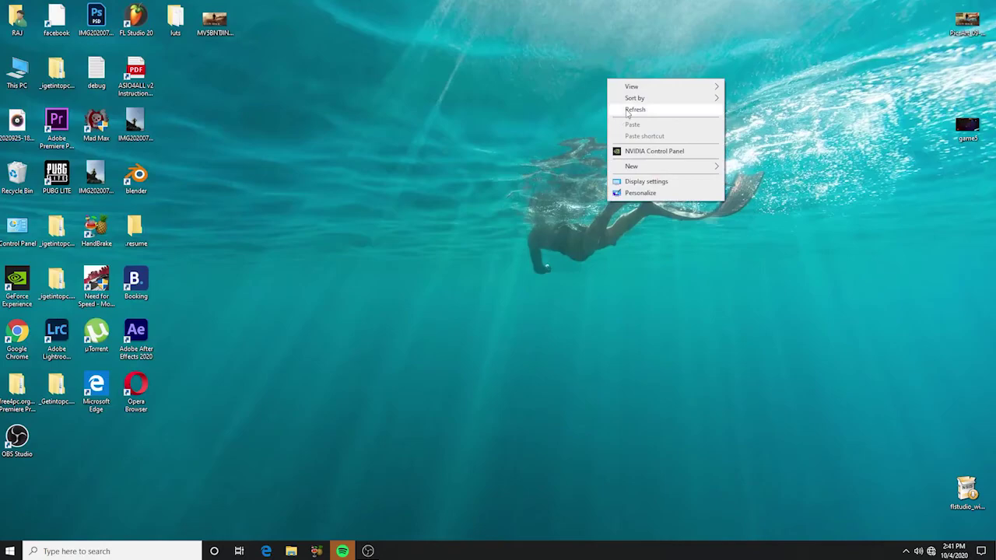
left_click(626, 109)
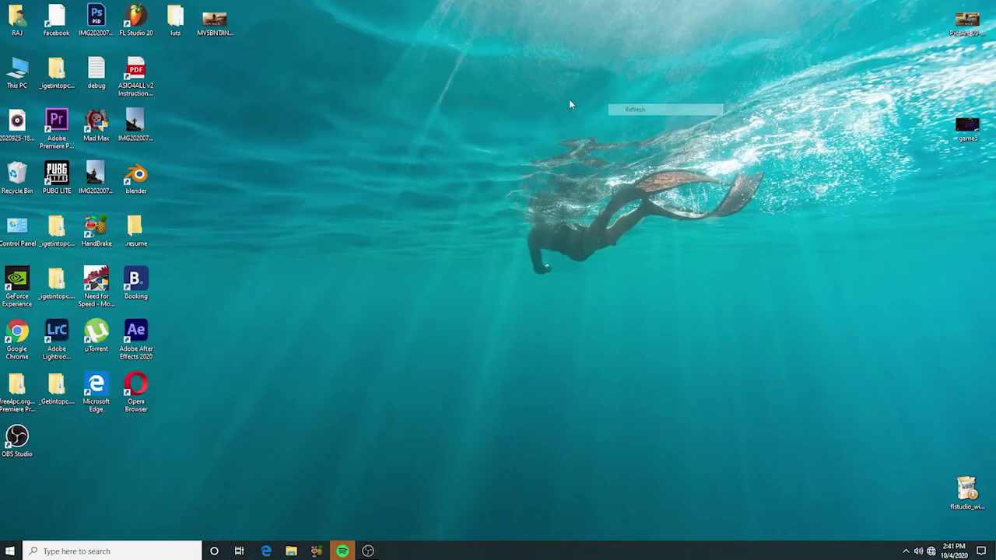
right_click(264, 52)
left_click(296, 86)
right_click(295, 83)
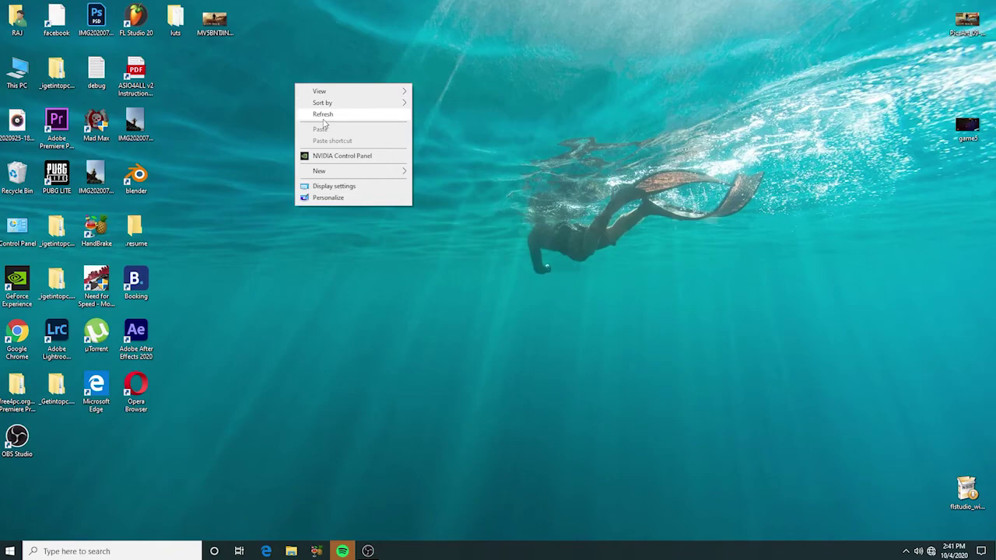
left_click(323, 116)
right_click(407, 44)
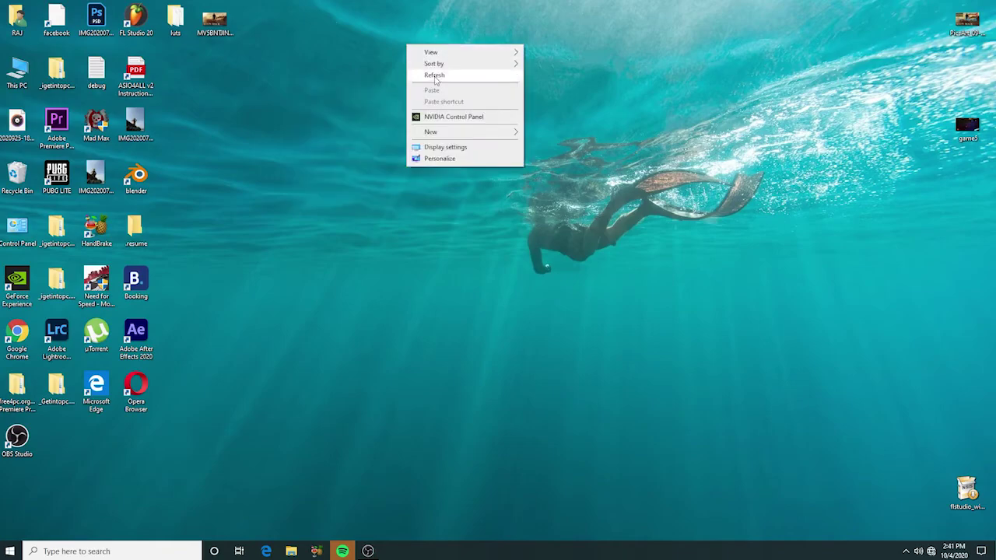
left_click(434, 78)
right_click(389, 40)
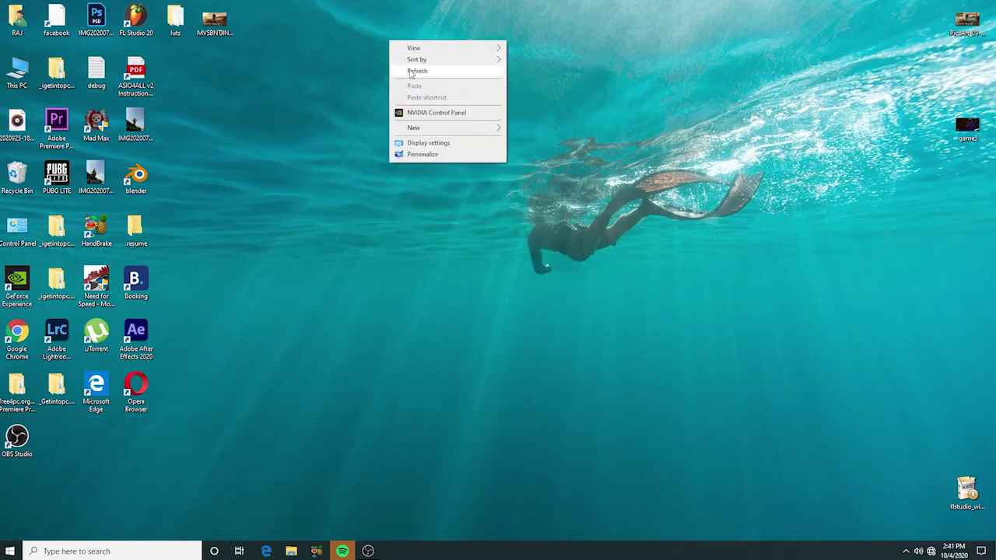
left_click(349, 73)
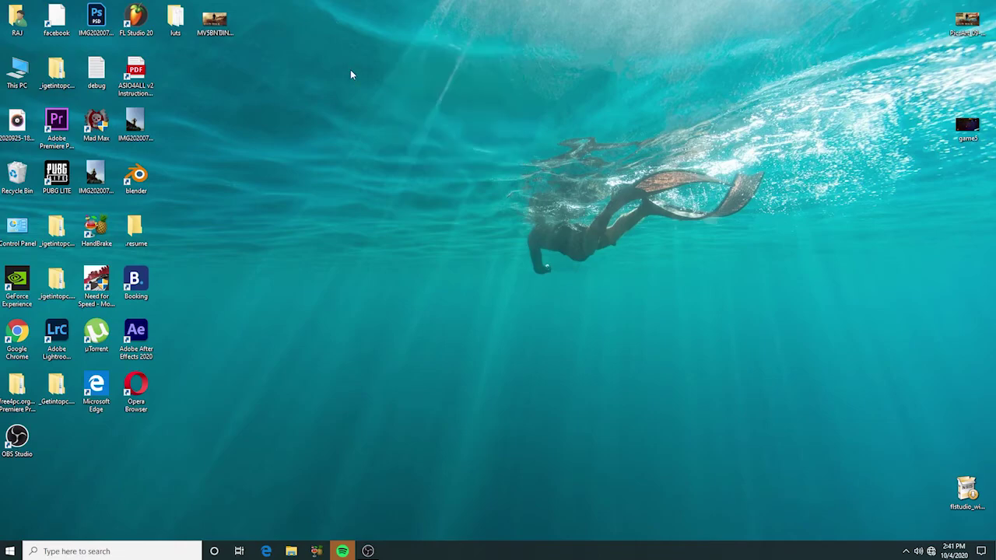
right_click(350, 71)
left_click(377, 102)
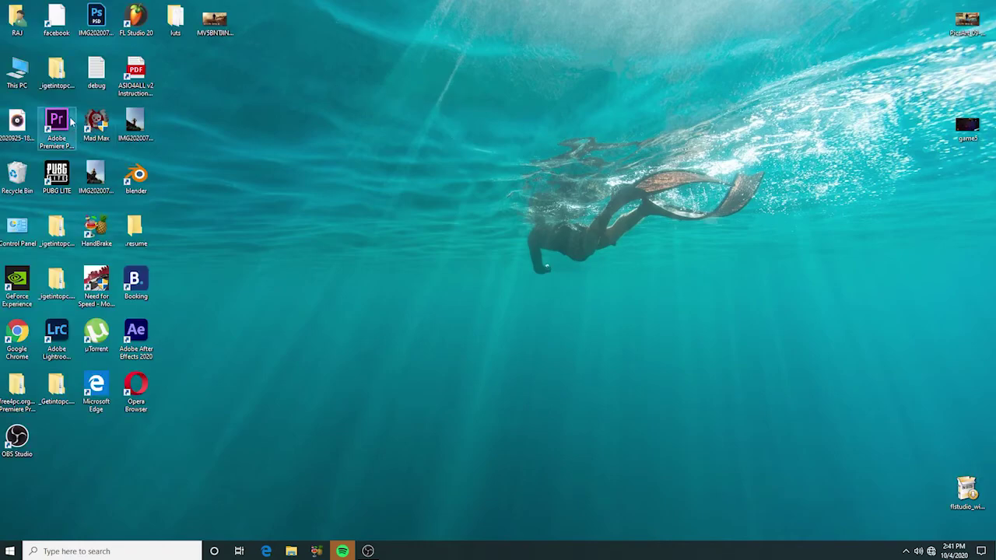
right_click(296, 70)
left_click(320, 100)
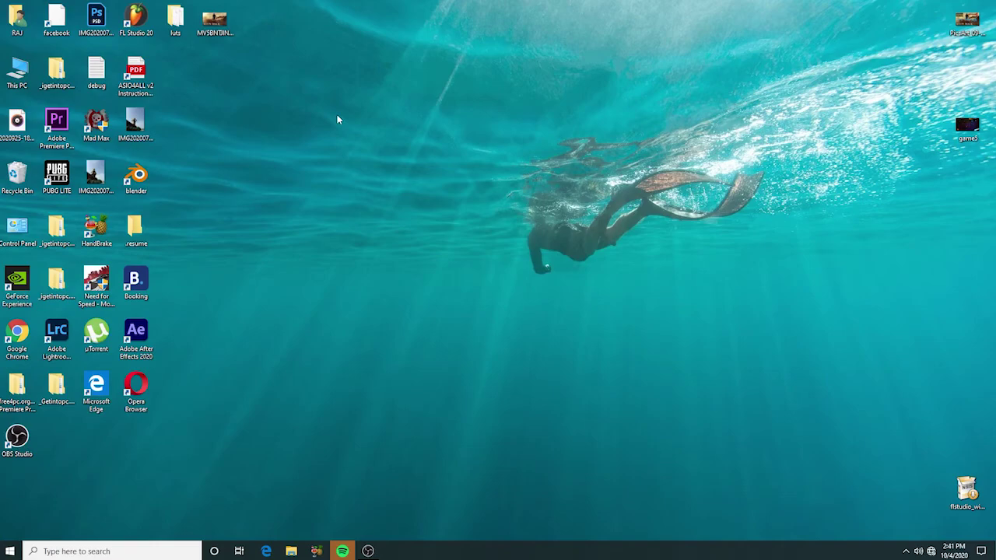
right_click(230, 62)
left_click(271, 95)
right_click(271, 98)
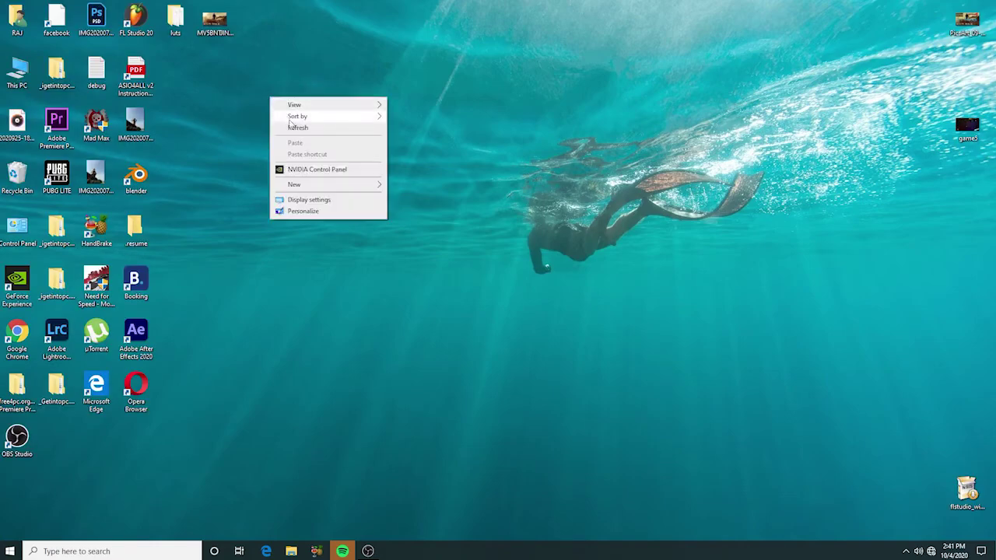
left_click(298, 128)
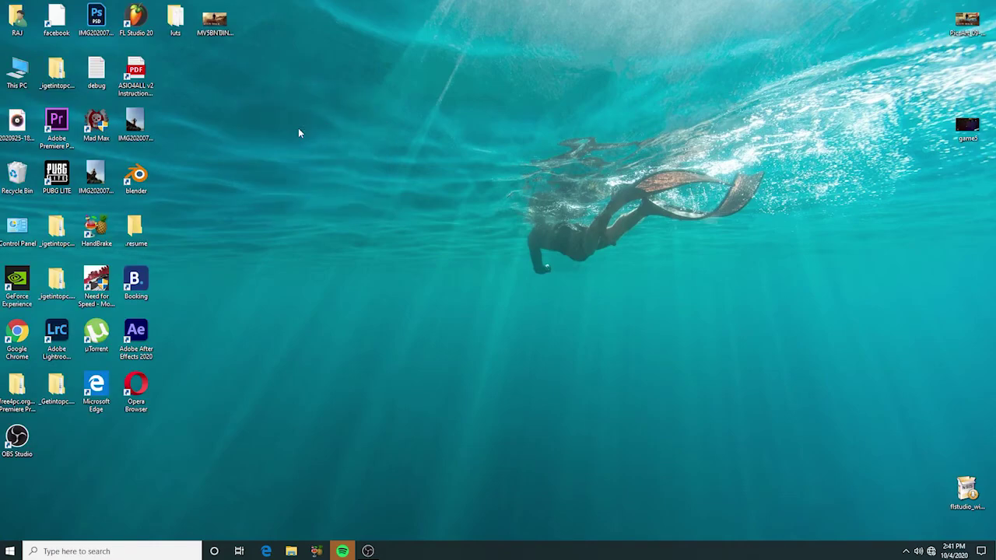